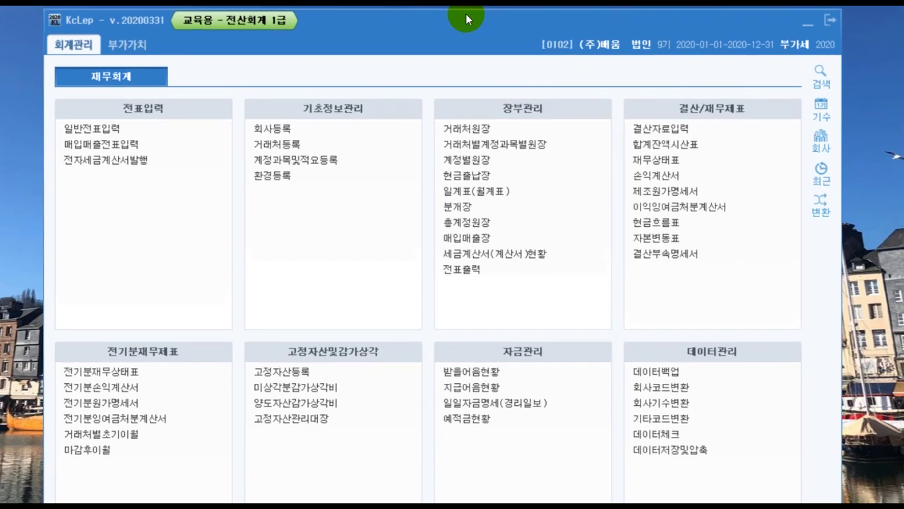
Open general voucher entry (일반전표입력) and set the voucher date to June 10, 2020.
left_click(97, 134)
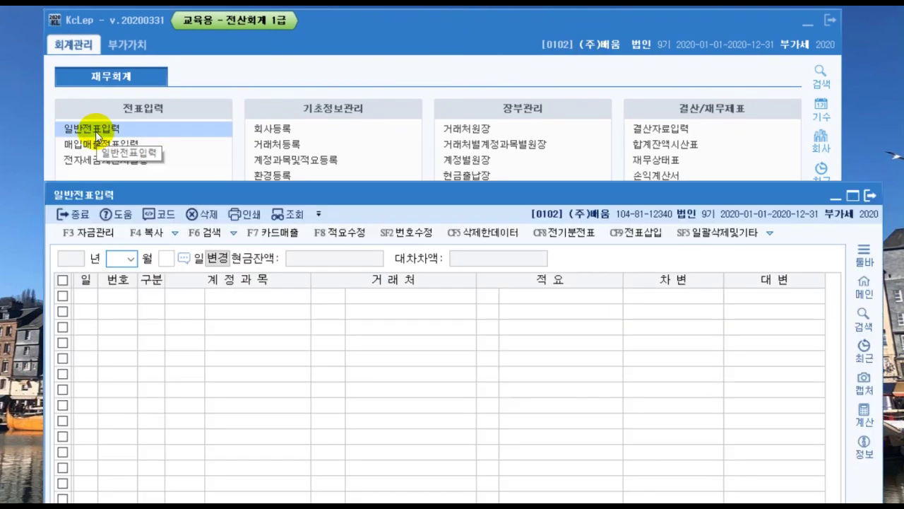
left_click_drag(259, 195, 278, 30)
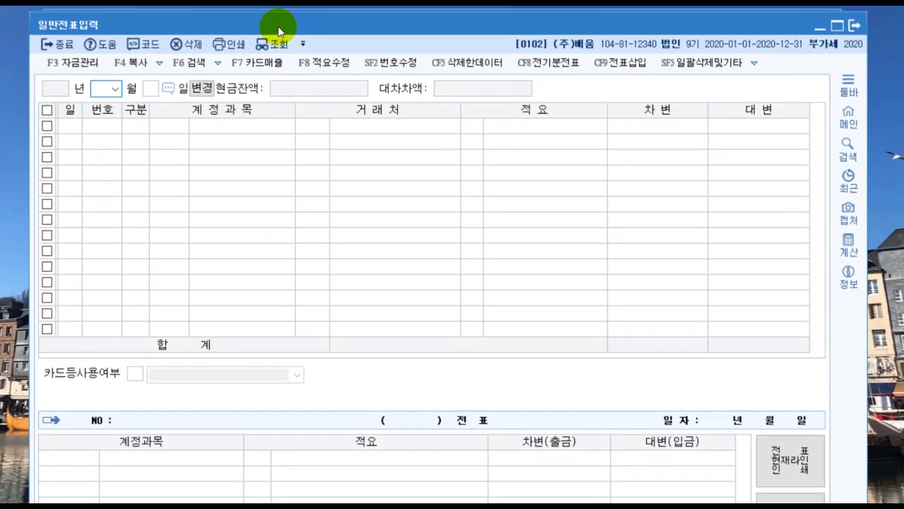
type("6")
key("Return")
type("10")
key("Return")
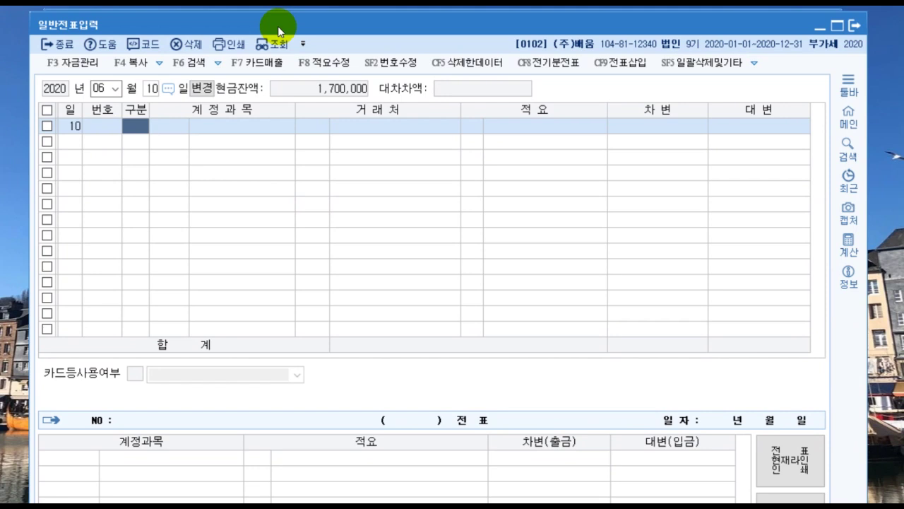
Enter a cash-payment (출금) line for account 0153 원재료 with 55,000, and display its journal entry.
type("1")
key("Return")
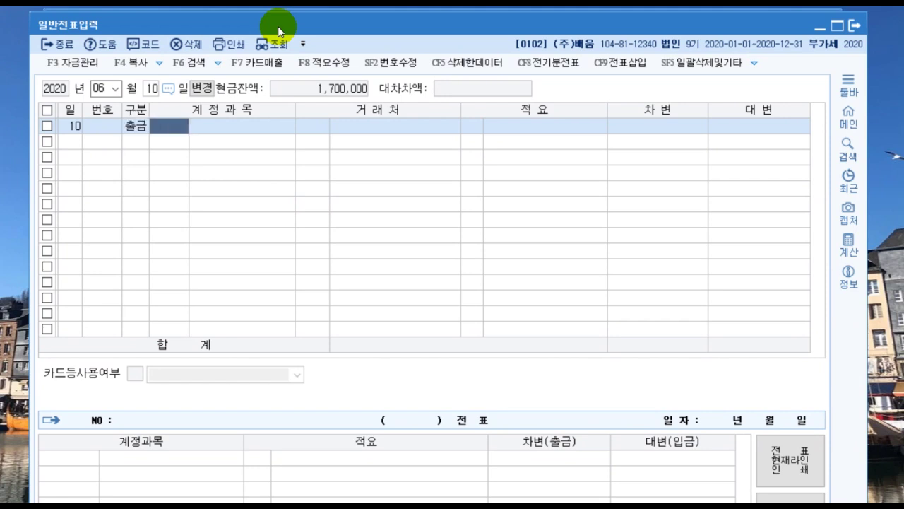
type("원재료")
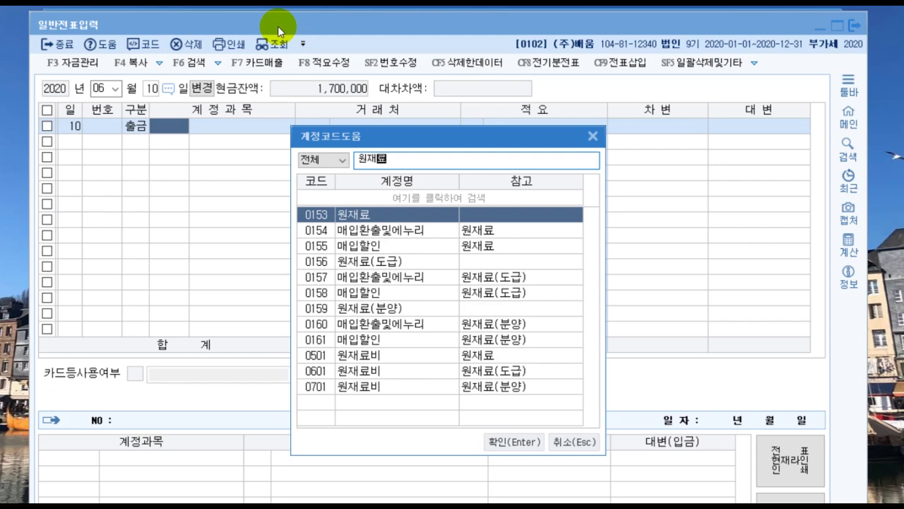
key("Return")
key("Return")
key("Return")
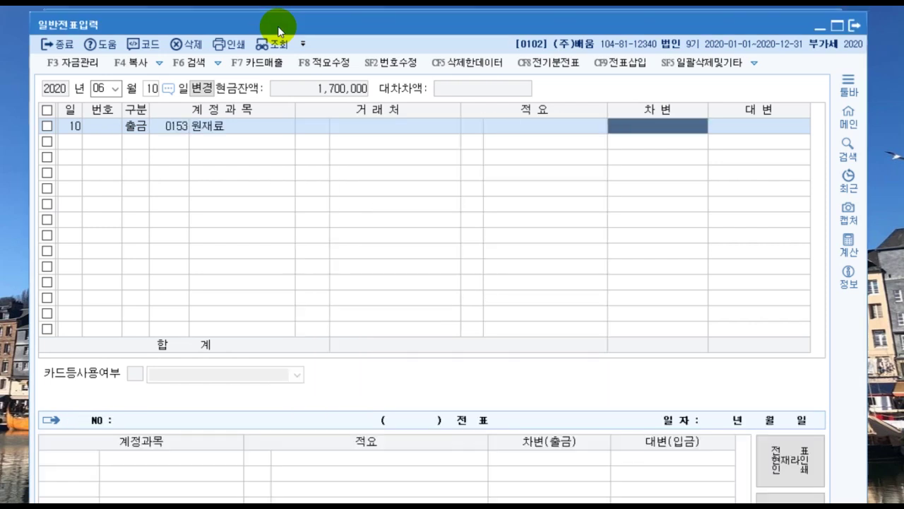
type("55,000")
key("Return")
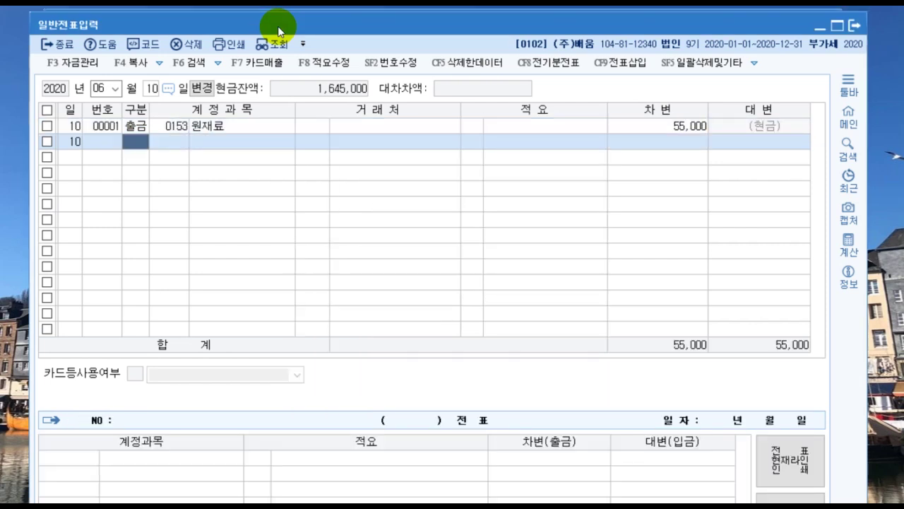
left_click(266, 126)
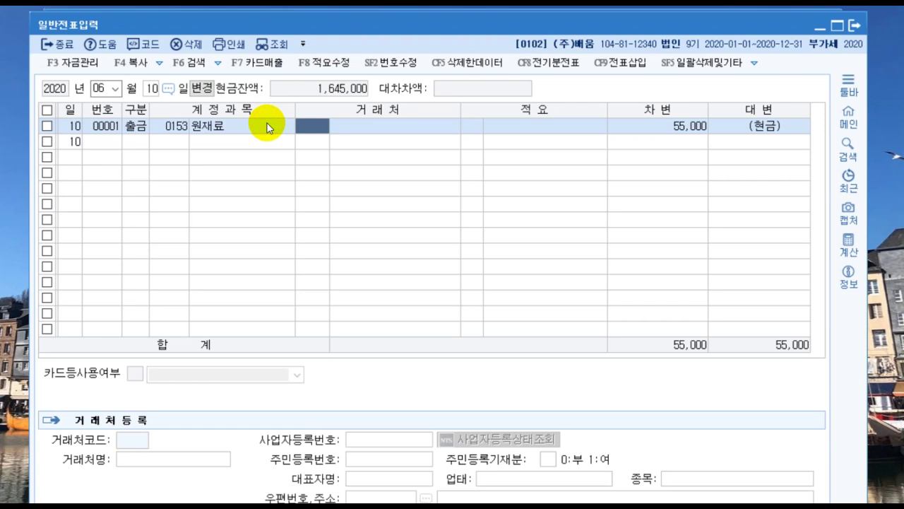
left_click(167, 129)
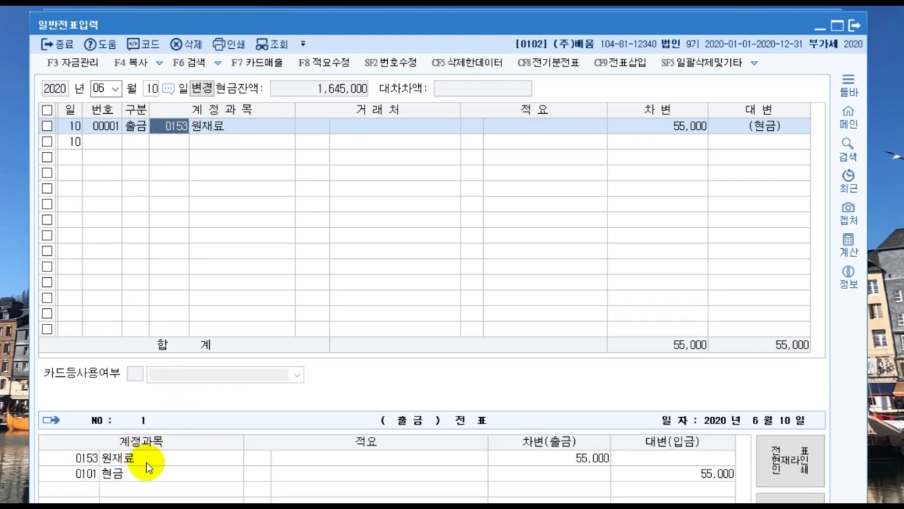
Switch the voucher date to June 12 and add a debit (차변) line for 0103 보통예금 of 10,000,000.
left_click(152, 90)
type("12")
key("Return")
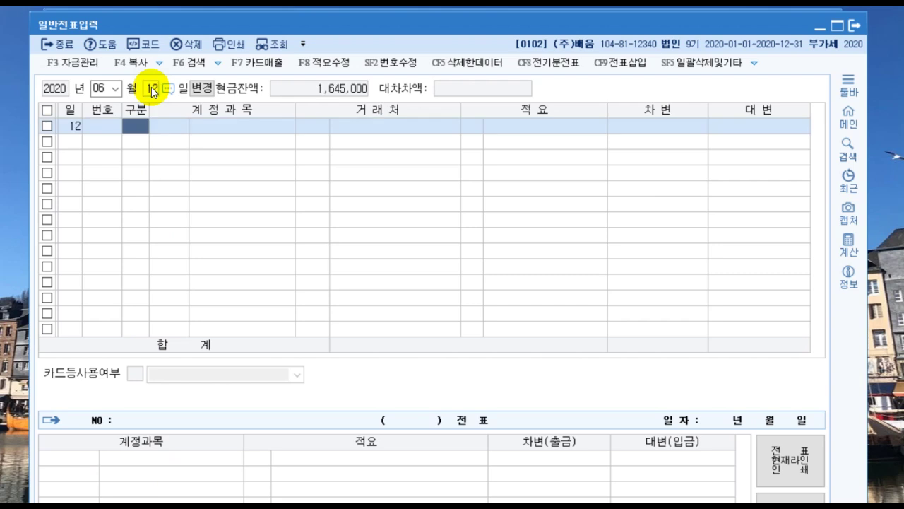
type("3")
key("Return")
type("103")
key("Return")
key("Return")
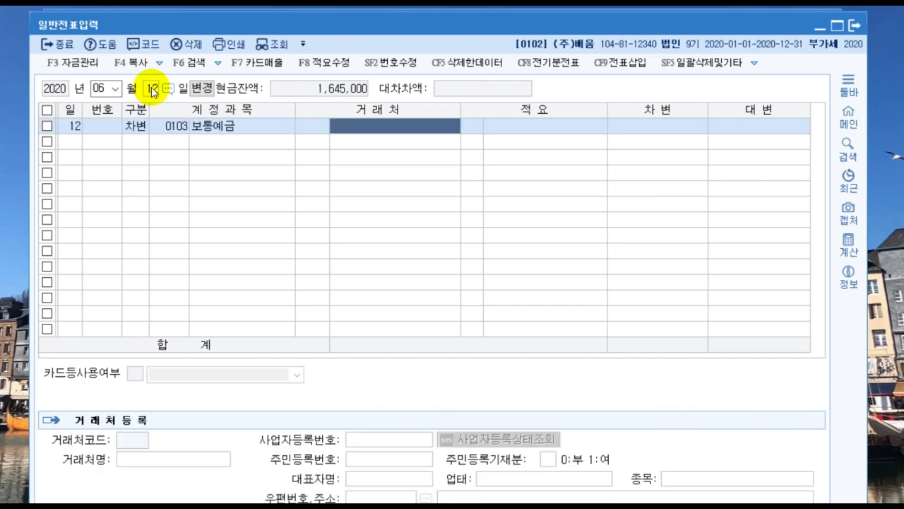
key("Return")
key("Return")
type("10000000")
key("Return")
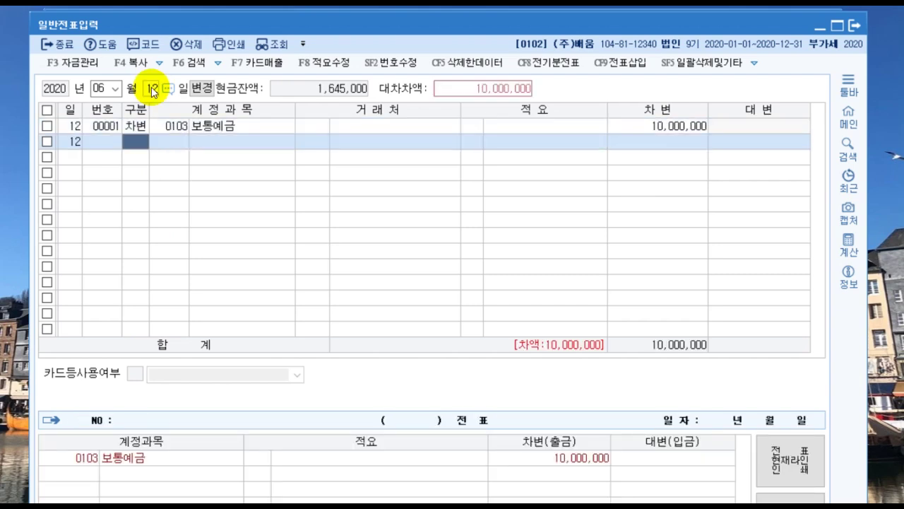
Add a second debit line to the June 12 voucher for 0101 현금 of 5,000,000.
type("3")
key("Return")
type("101")
key("Return")
key("Return")
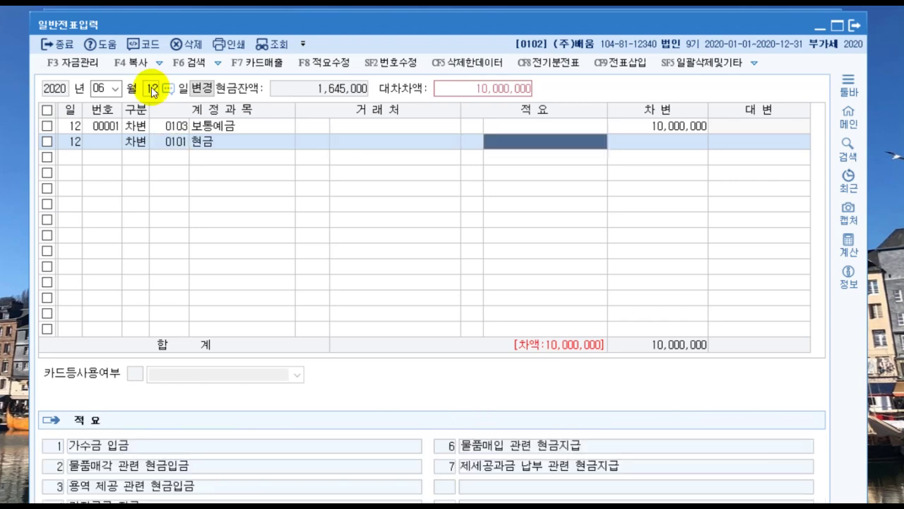
key("Return")
type("5,000,000")
key("Return")
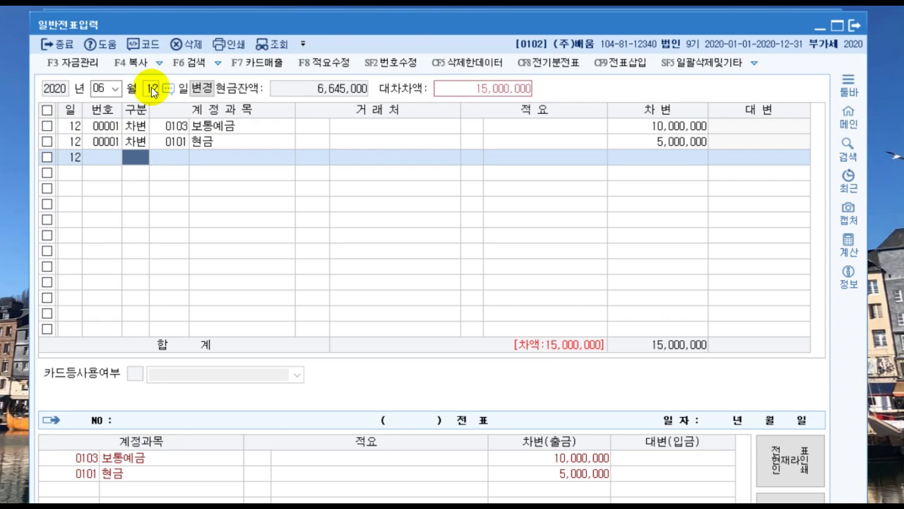
Add a credit (대변) line for 0108 외상매출금 with client (주)유진상사, accepting the balancing amount of 15,000,000.
type("4")
key("Return")
type("108")
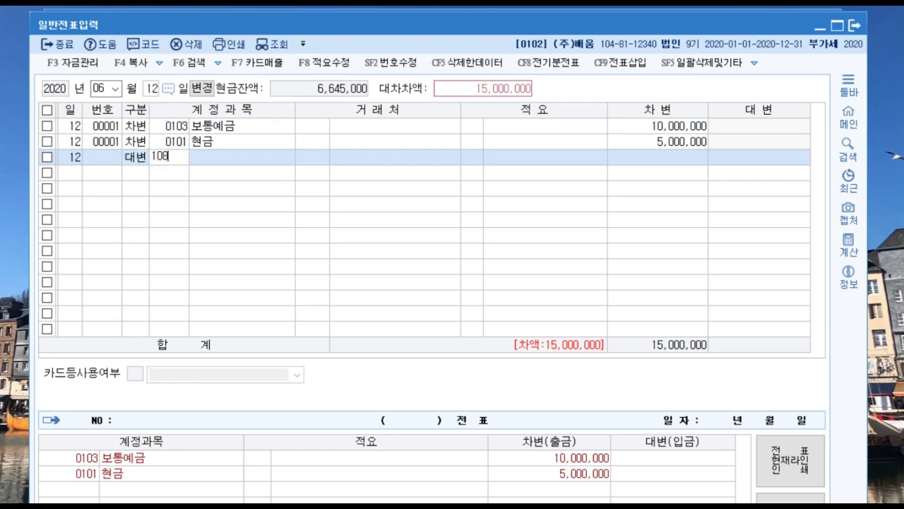
key("Return")
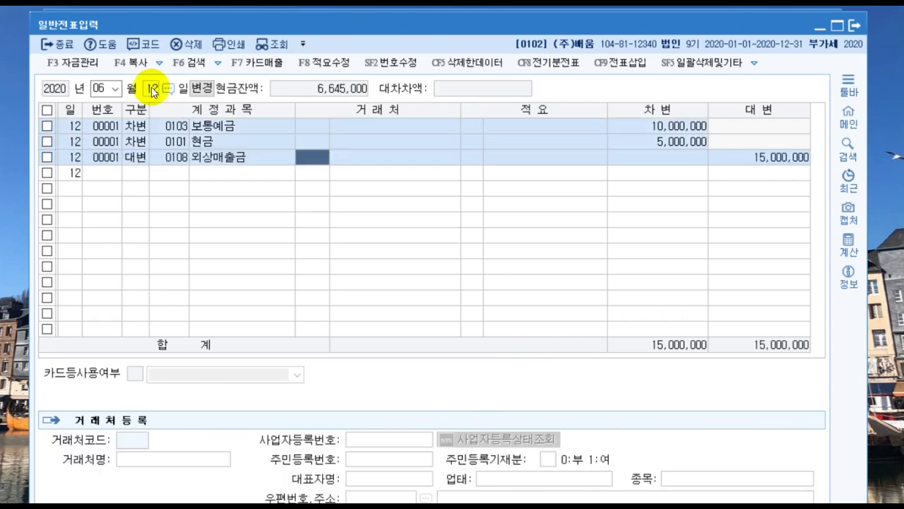
key("Return")
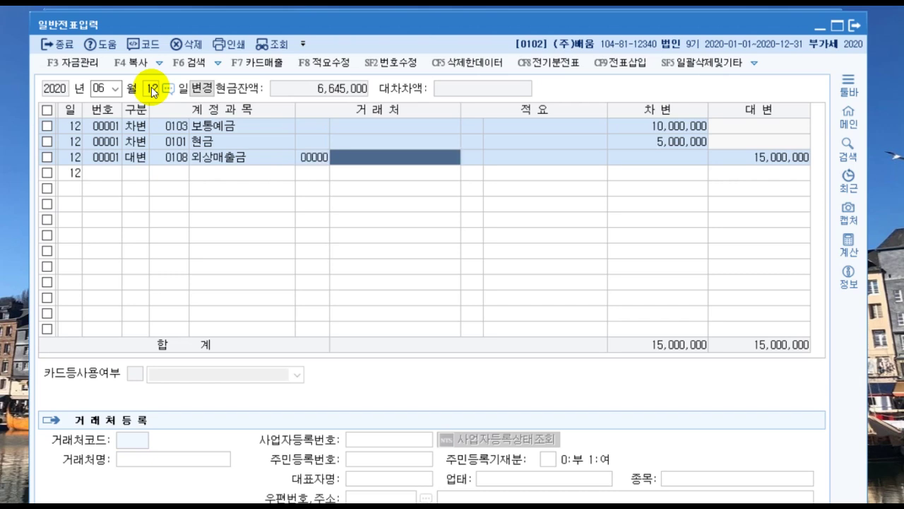
type("유진상사")
key("Return")
key("Return")
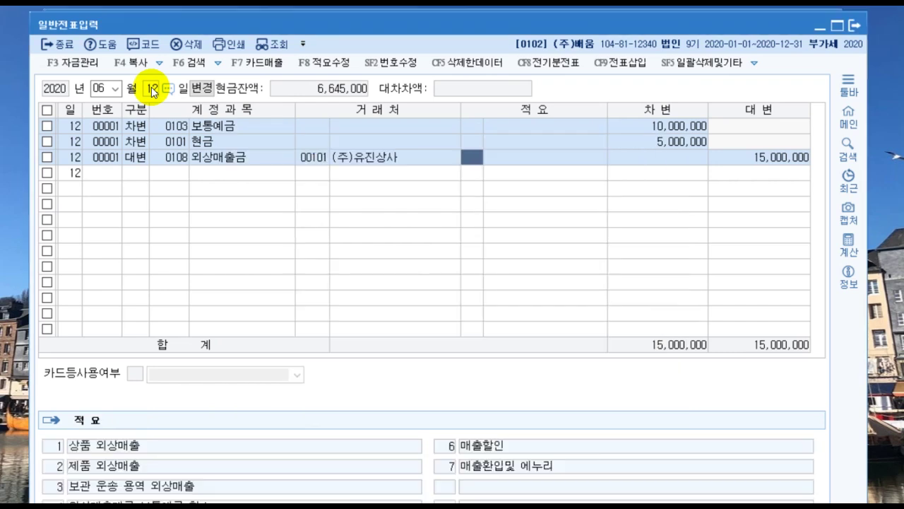
key("Return")
key("Return")
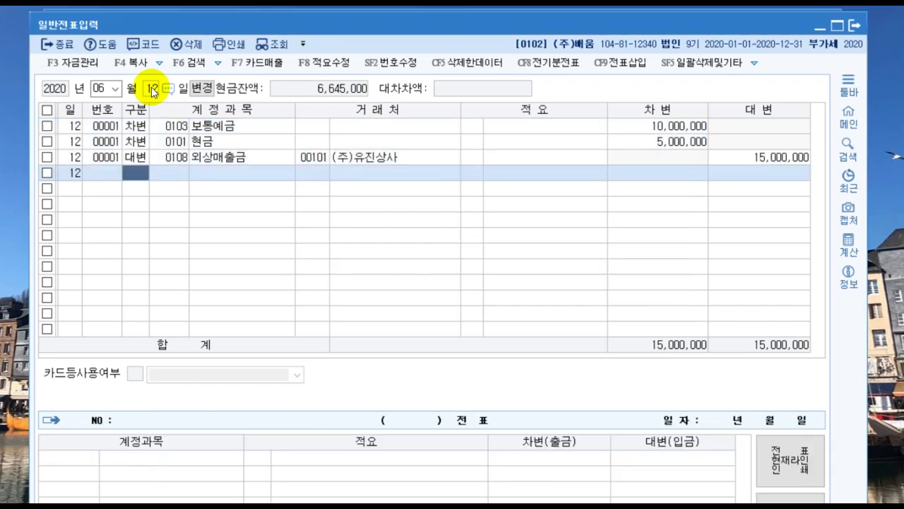
Switch the voucher date to June 15 and add a debit line for 0525 교육훈련비 of 500,000.
left_click(153, 92)
type("15")
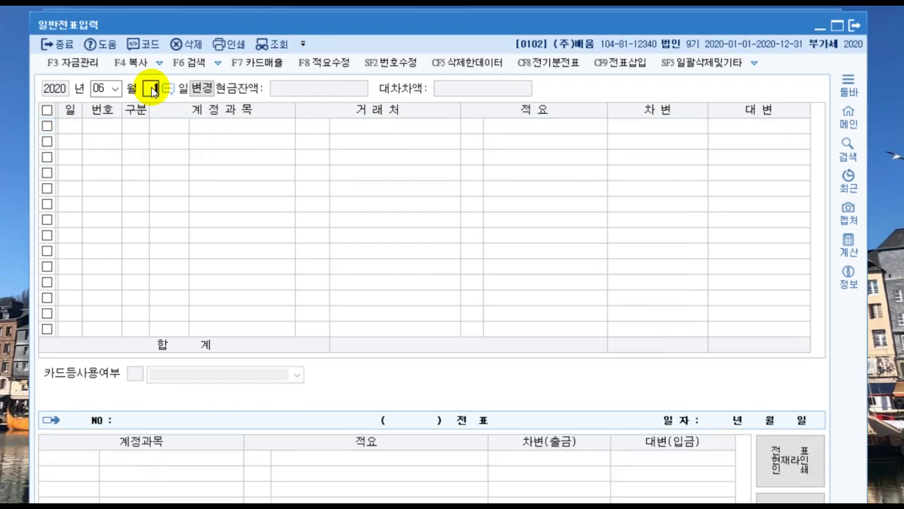
key("Return")
type("3")
key("Return")
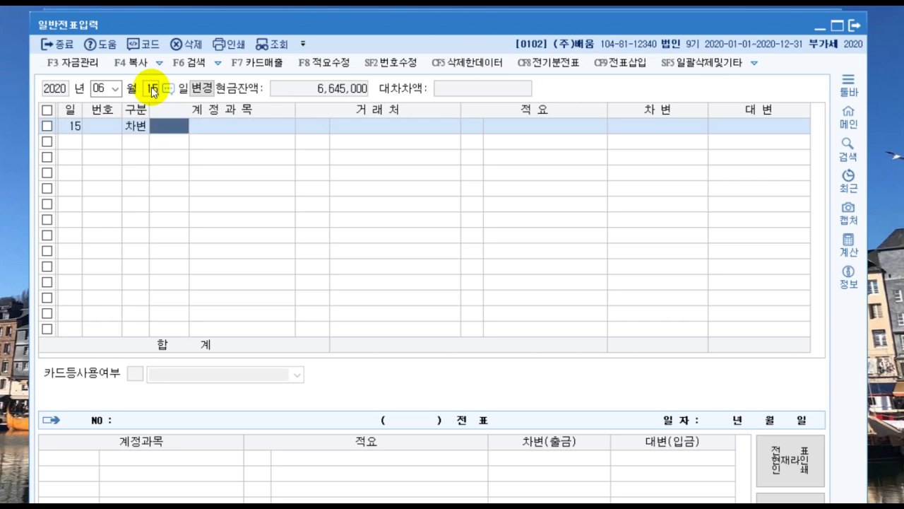
type("525")
key("Return")
key("Return")
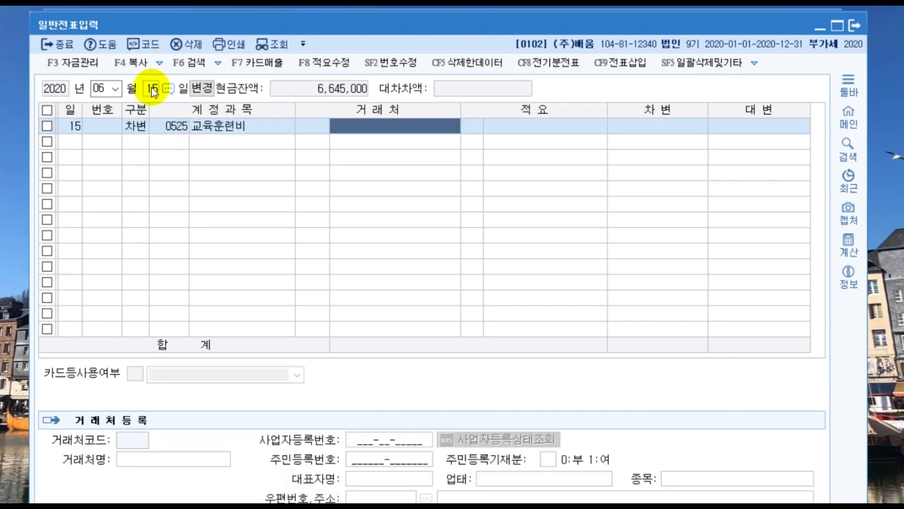
key("Return")
key("Return")
type("500000")
key("Return")
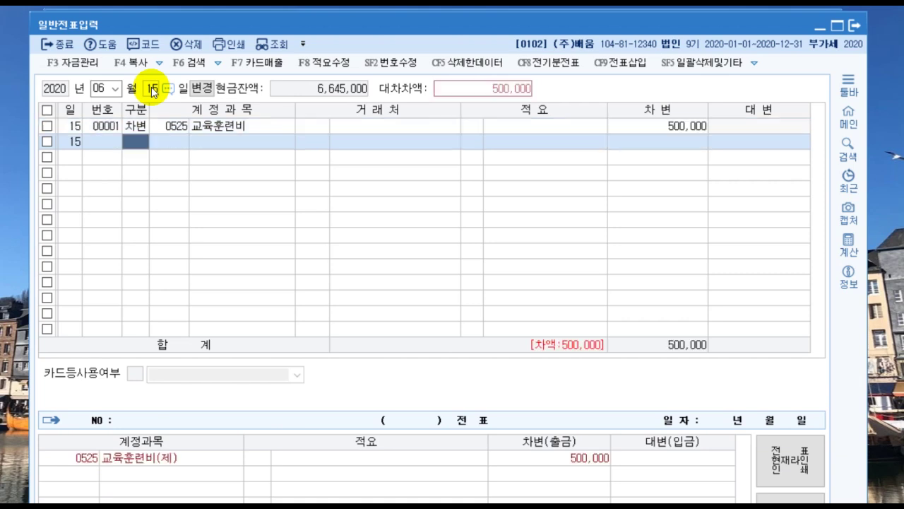
Add a credit line to the June 15 voucher for 0254 예수금 of 16,500.
type("4")
key("Return")
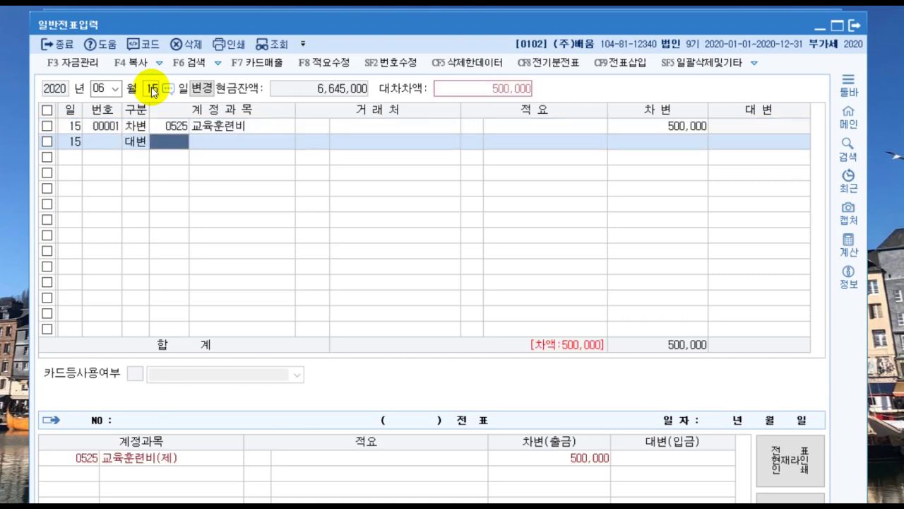
type("25")
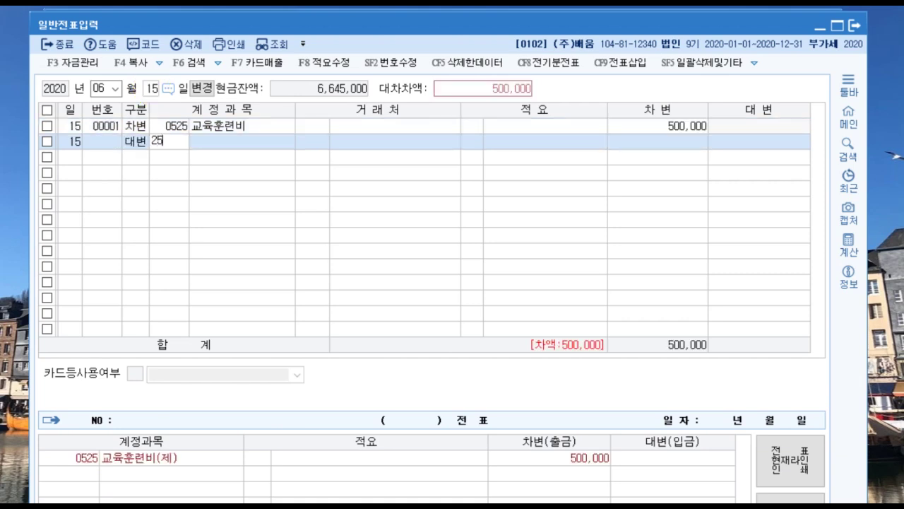
type("4")
key("Return")
key("Return")
key("Return")
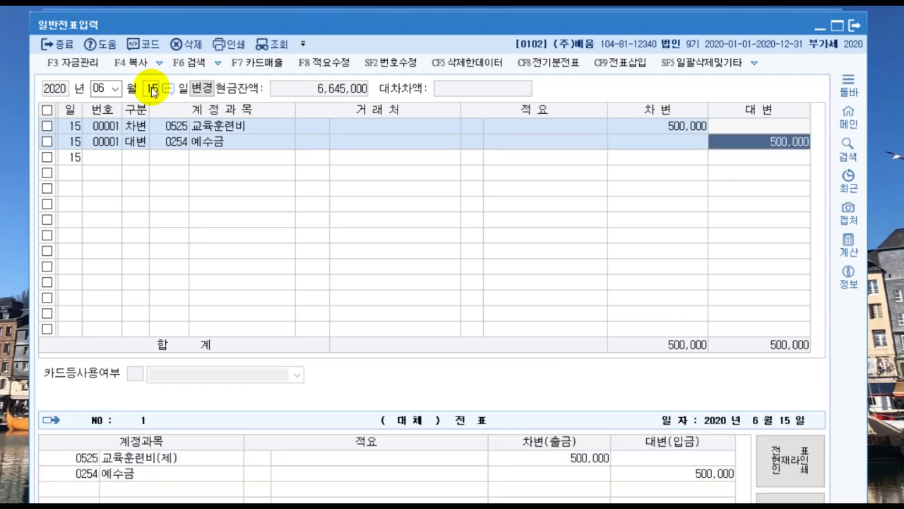
type("16,500")
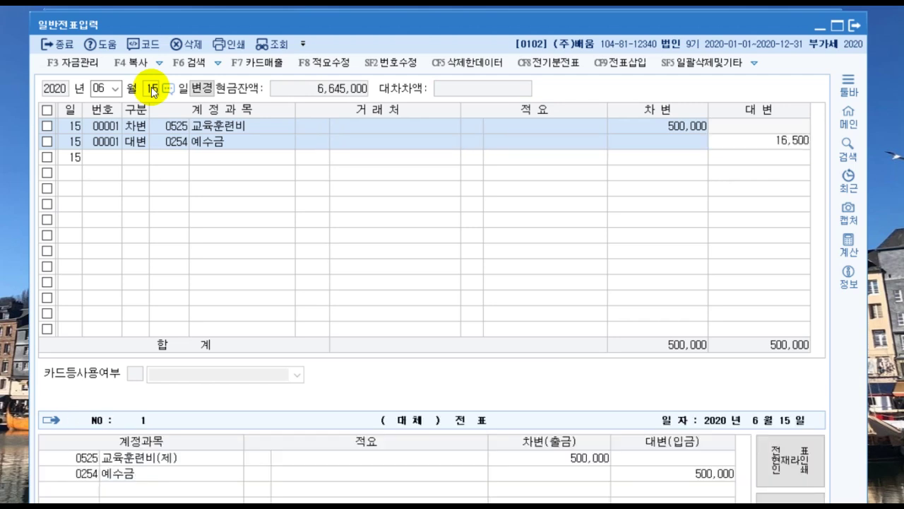
key("Return")
Add a credit line for 0103 보통예금 to the June 15 voucher, using the balancing amount of 483,500.
type("4")
key("Return")
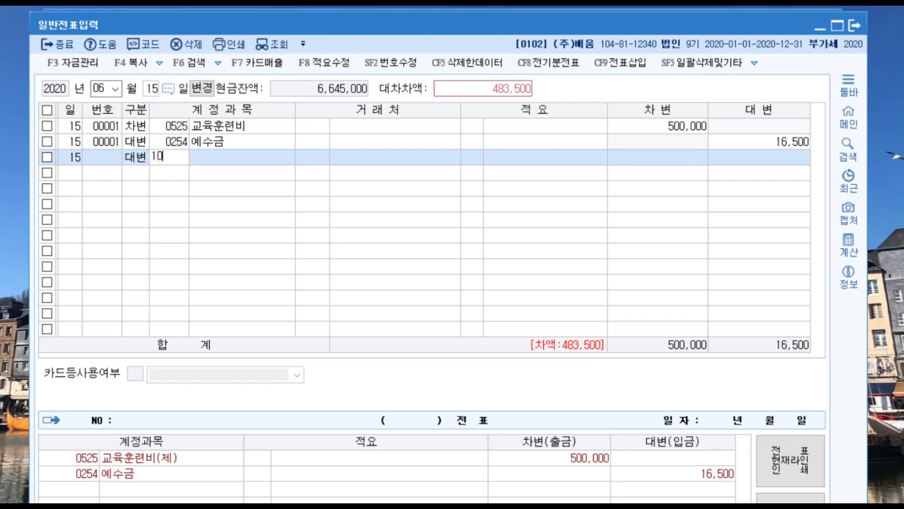
type("103")
key("Return")
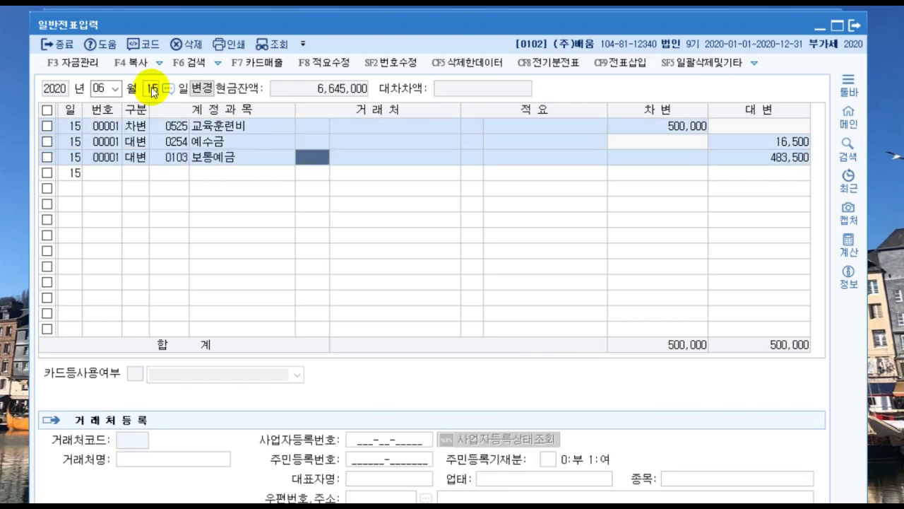
Switch the voucher date to June 18 and start a credit (대변) line for 0251 외상매입금 with client (주)하나.
left_click(152, 91)
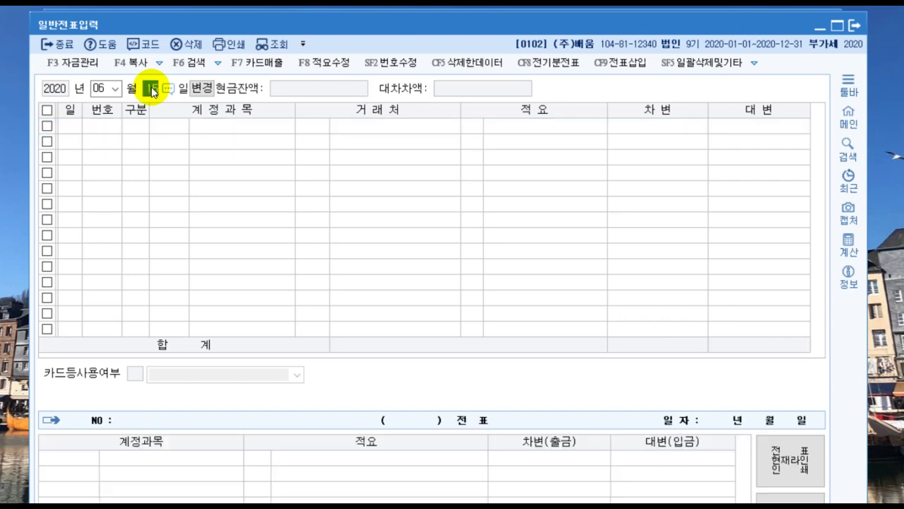
type("18")
key("Return")
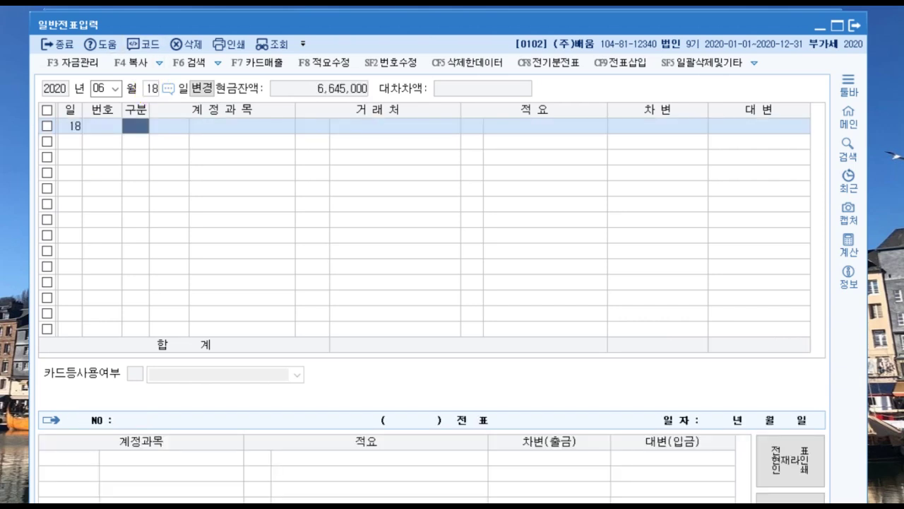
type("4")
key("Return")
type("251")
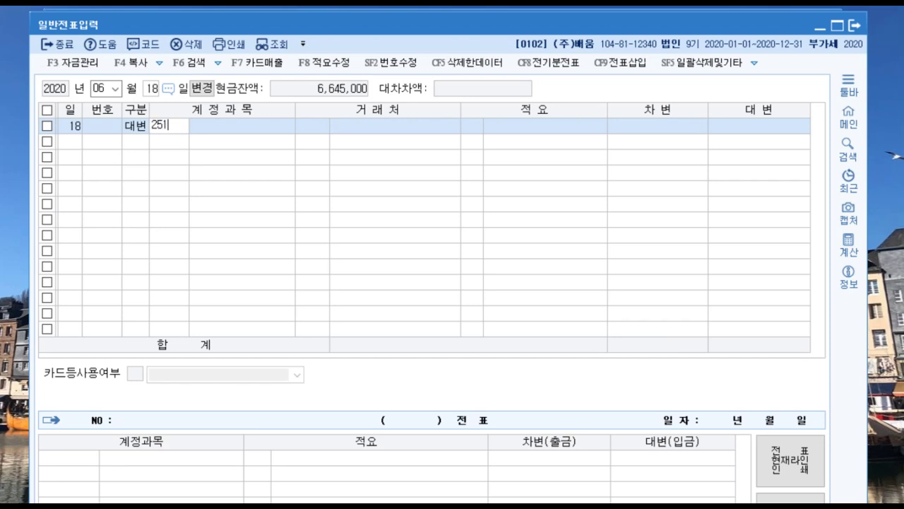
key("Return")
type("하나")
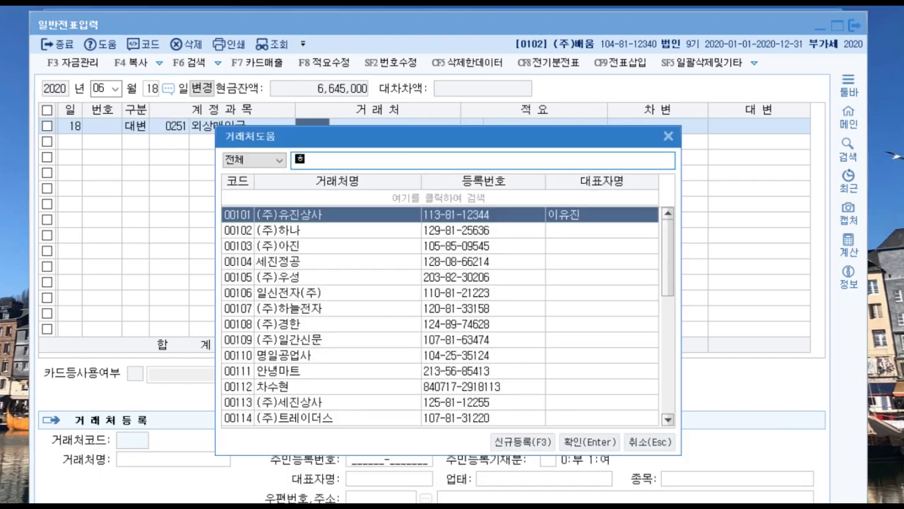
key("Return")
key("Return")
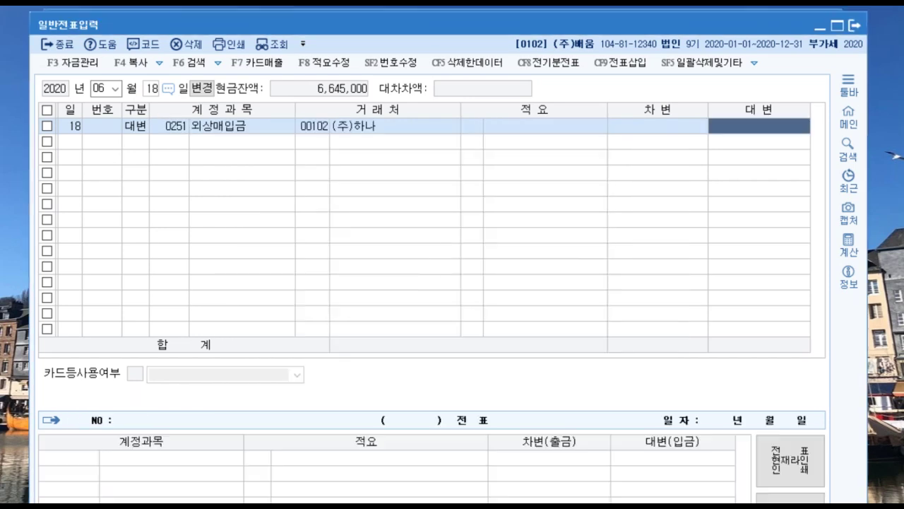
Enter 20,000,000 as the amount of the 외상매입금 line and change the line to debit (차변).
type("20000000")
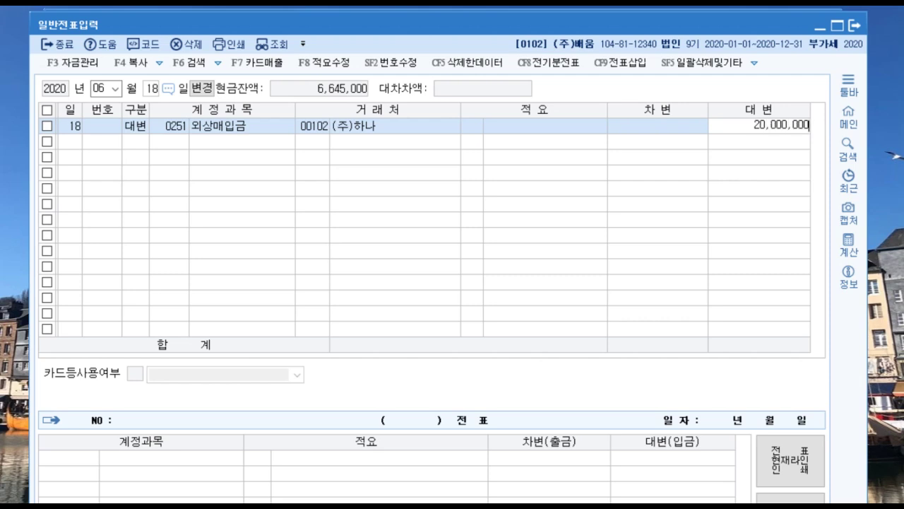
key("Return")
key("Up")
type("3")
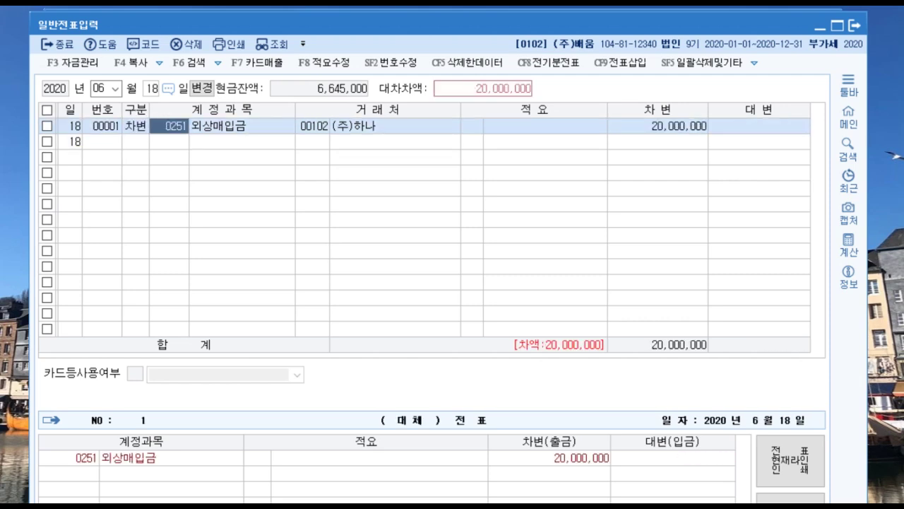
Add a credit line for 0102 당좌예금 of 18,000,000 to the June 18 voucher.
key("Down")
type("4")
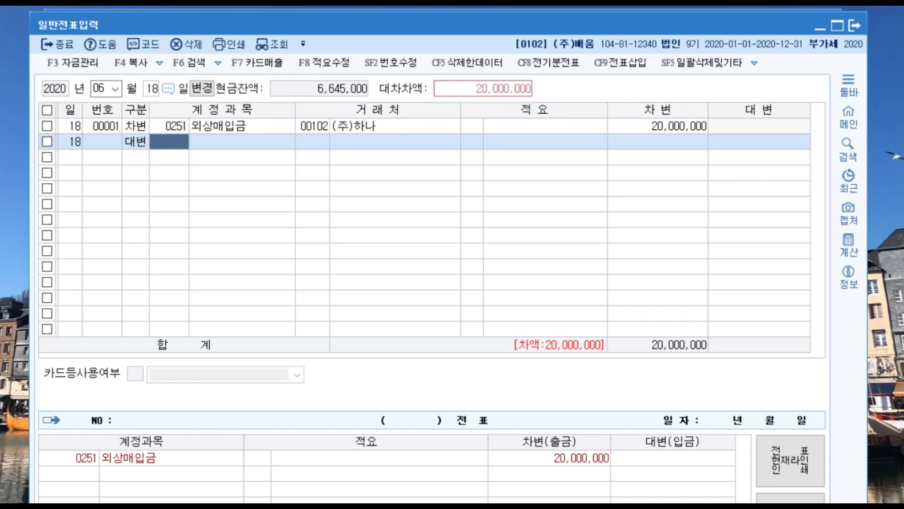
type("102")
key("Return")
key("Return")
key("Return")
key("Return")
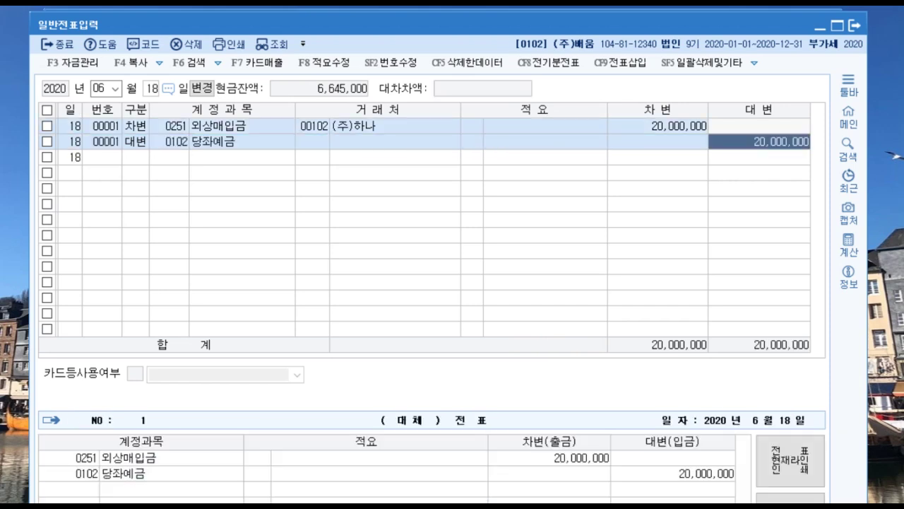
type("18000000")
key("Return")
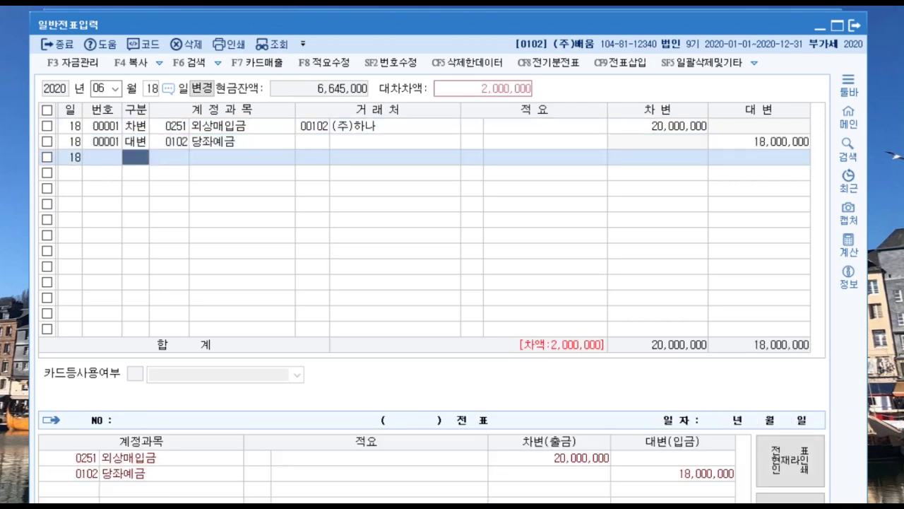
Add a credit line for 0918 채무면제이익 to the June 18 voucher, using the balancing amount of 2,000,000.
type("4")
key("F2")
type("채무면")
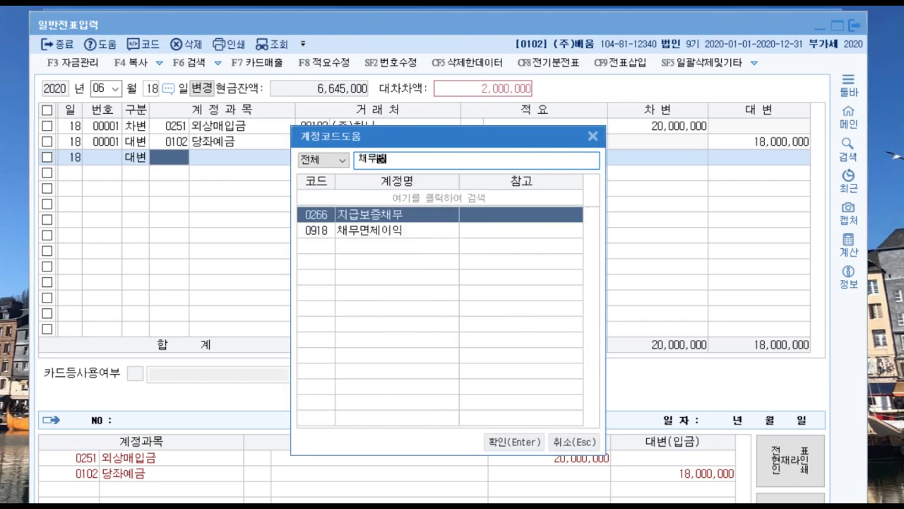
key("Down")
key("Return")
key("Return")
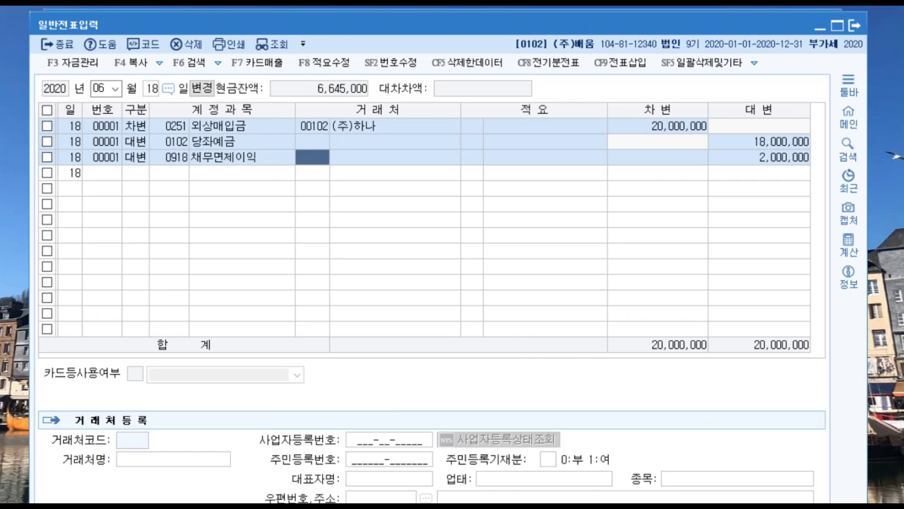
Switch the voucher date to June 20 and add a debit line for 0103 보통예금 of 84,600.
key("Escape")
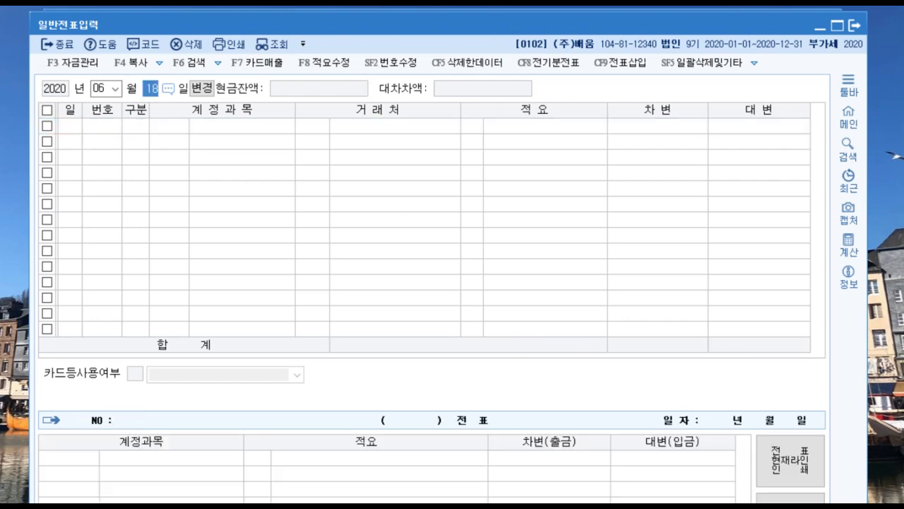
type("20")
key("Return")
type("3")
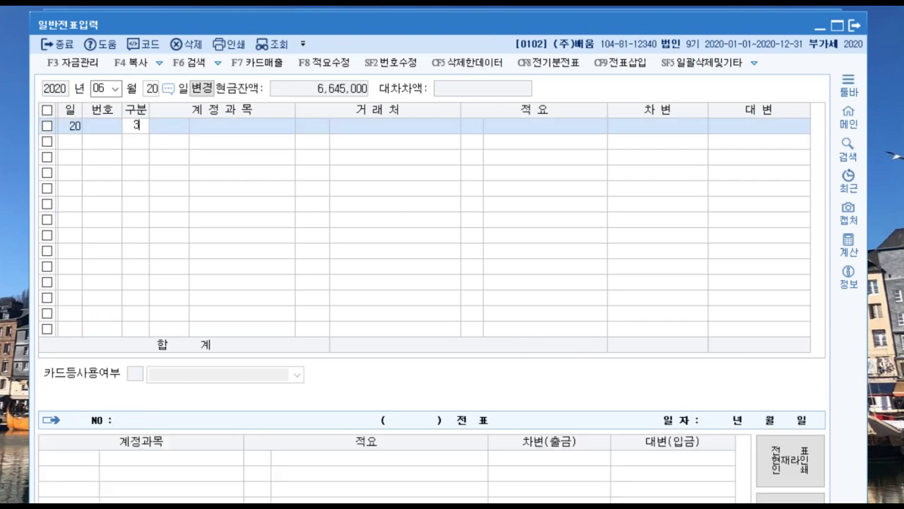
key("Return")
type("103")
key("Return")
key("Return")
key("Return")
key("Return")
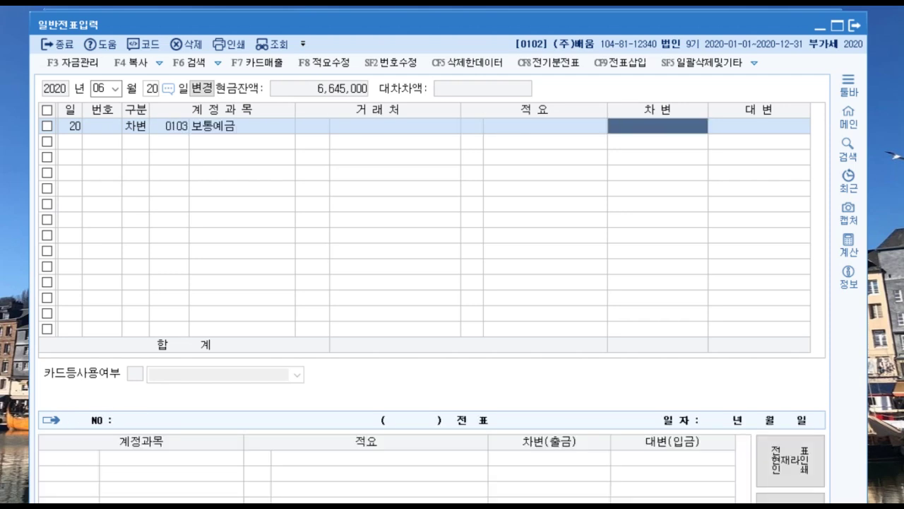
type("84,600")
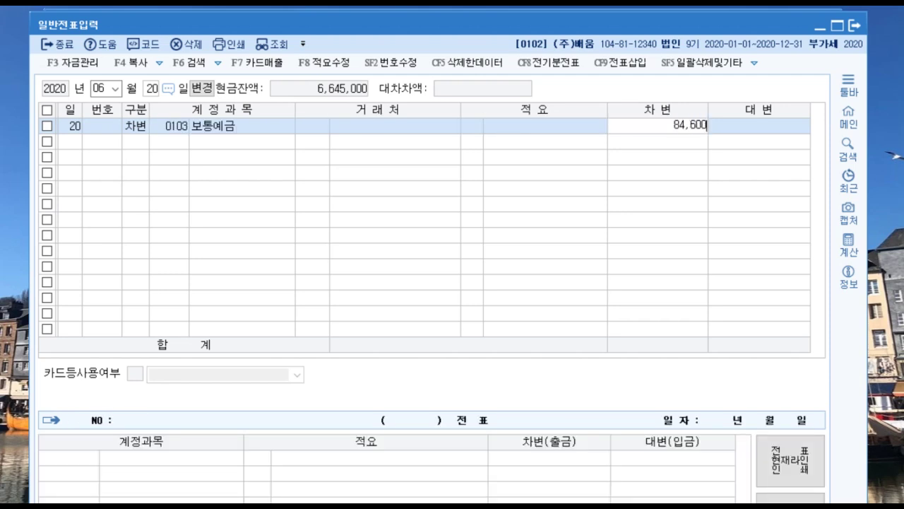
key("Return")
Add a debit line for 0136 선납세금 of 15,400 to the June 20 voucher.
type("136")
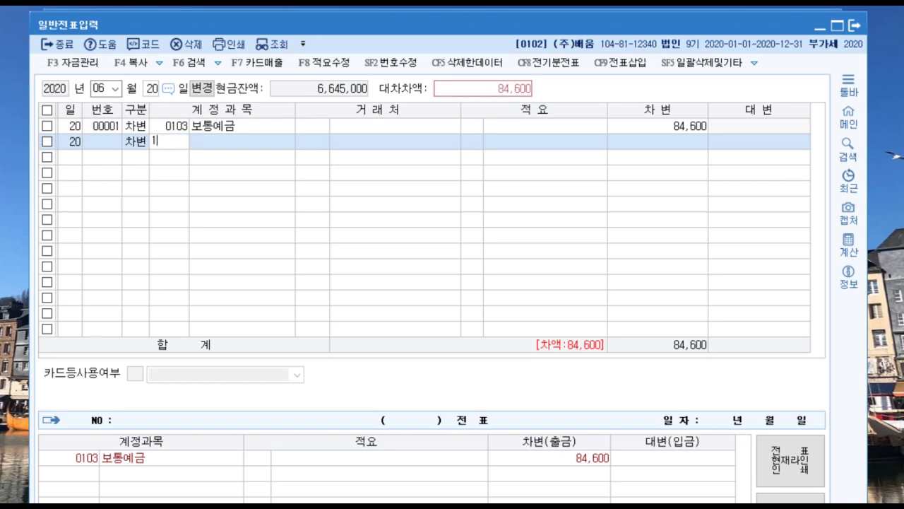
key("Return")
key("Return")
key("Return")
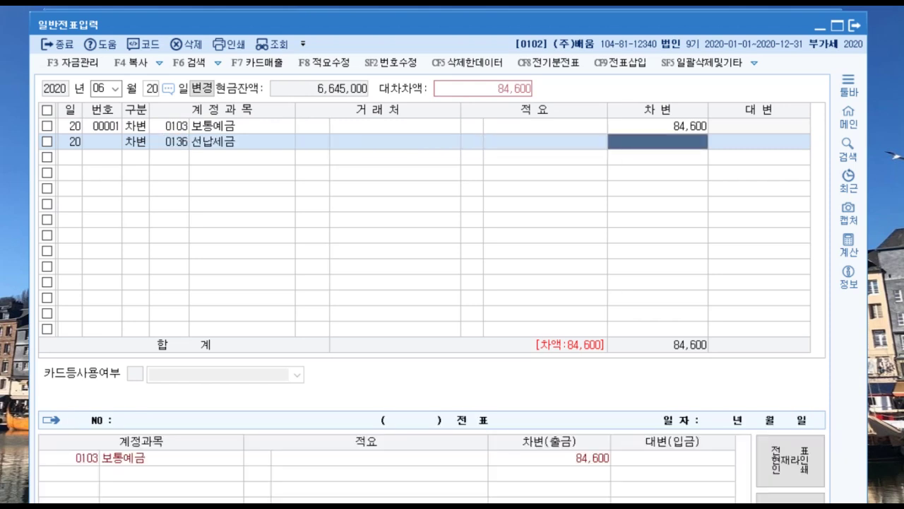
type("15400")
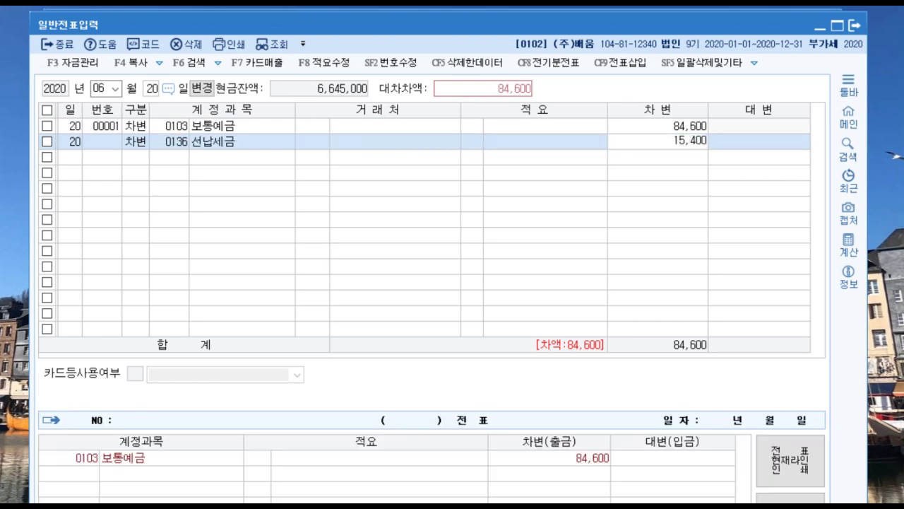
key("Return")
Add a credit line for 0901 이자수익 to the June 20 voucher, using the balancing amount of 100,000.
type("4")
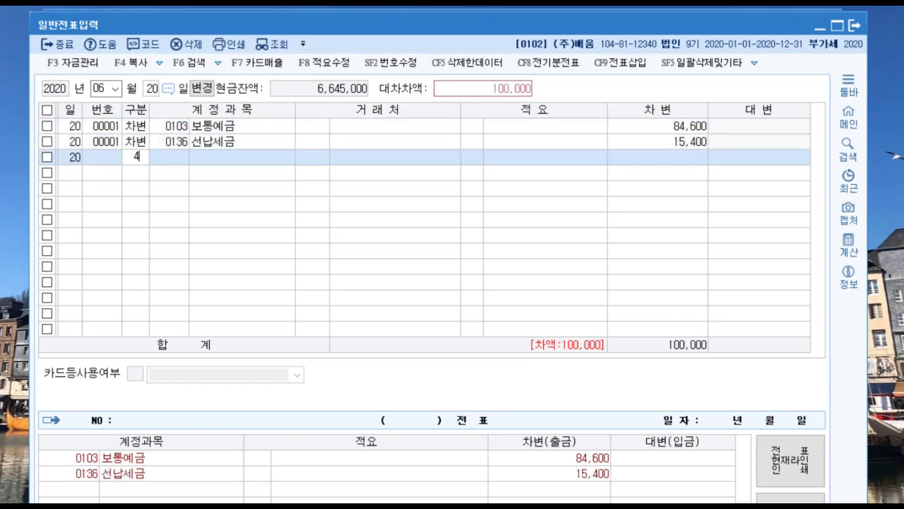
key("Return")
type("901")
key("Return")
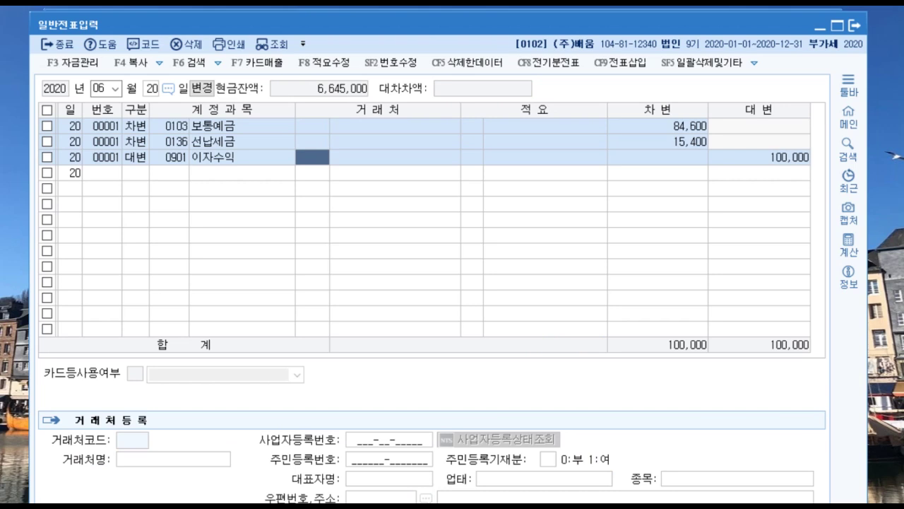
Switch the voucher date to June 21 and add a debit line for 0103 보통예금 of 400,000.
key("Escape")
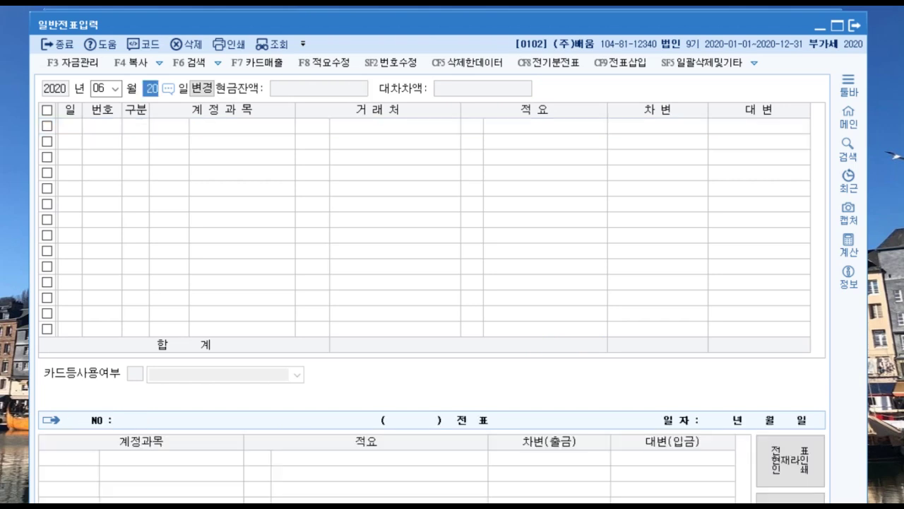
type("21")
key("Return")
type("3")
key("Return")
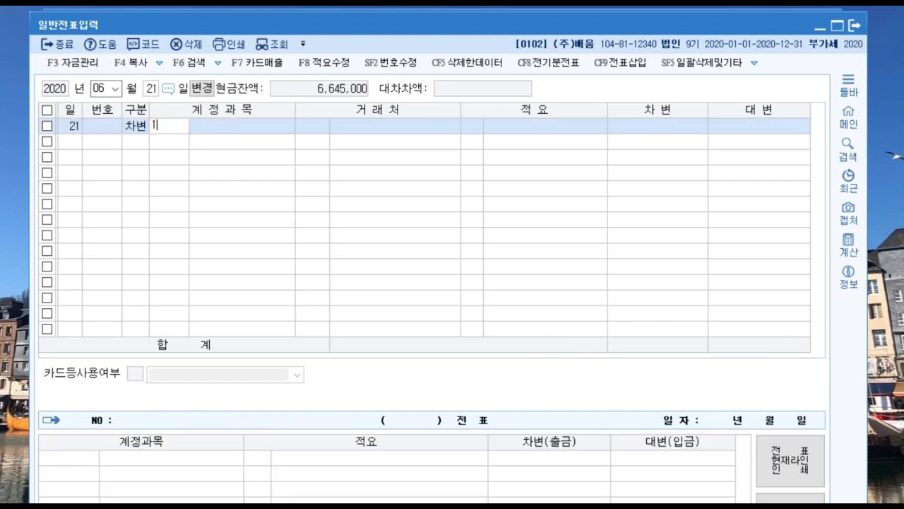
type("103")
key("Return")
key("Return")
key("Return")
type("4000000")
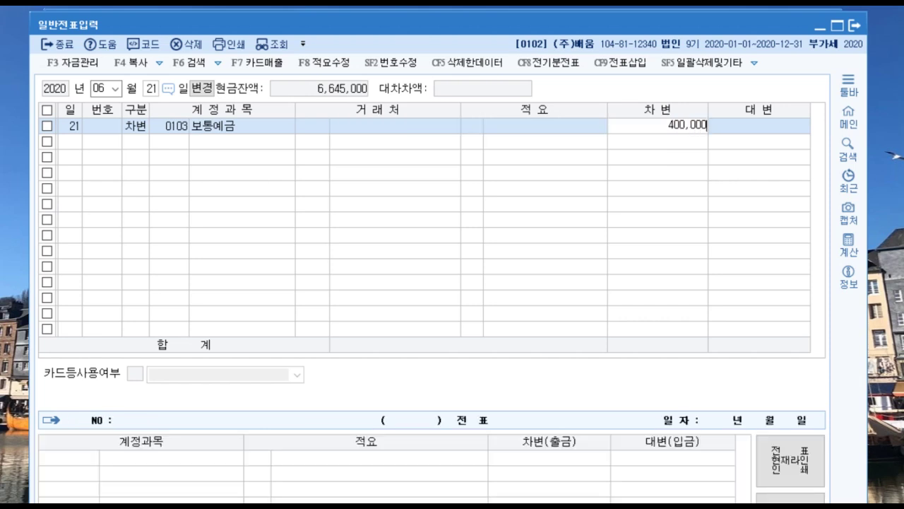
key("Return")
Add a credit line for 0109 대손충당금 (외상매출금) to the June 21 voucher, using the balancing amount of 400,000.
type("4")
key("Return")
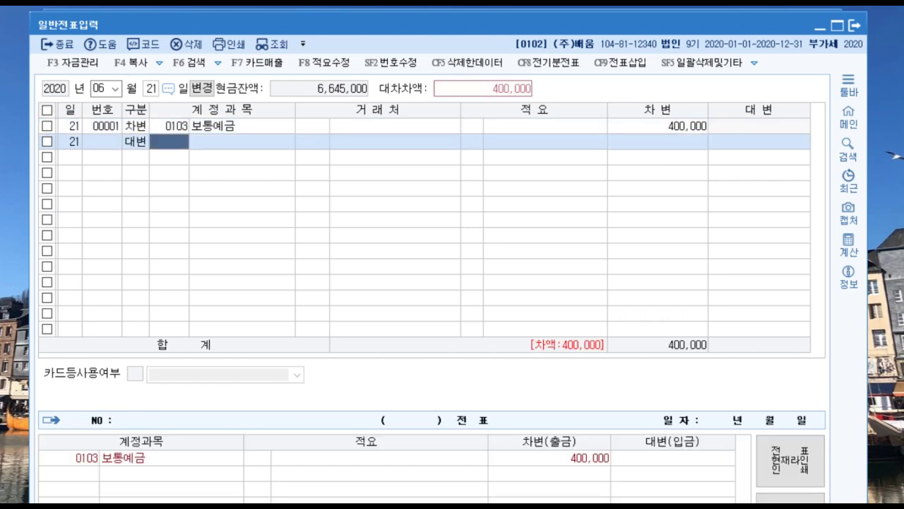
key("F2")
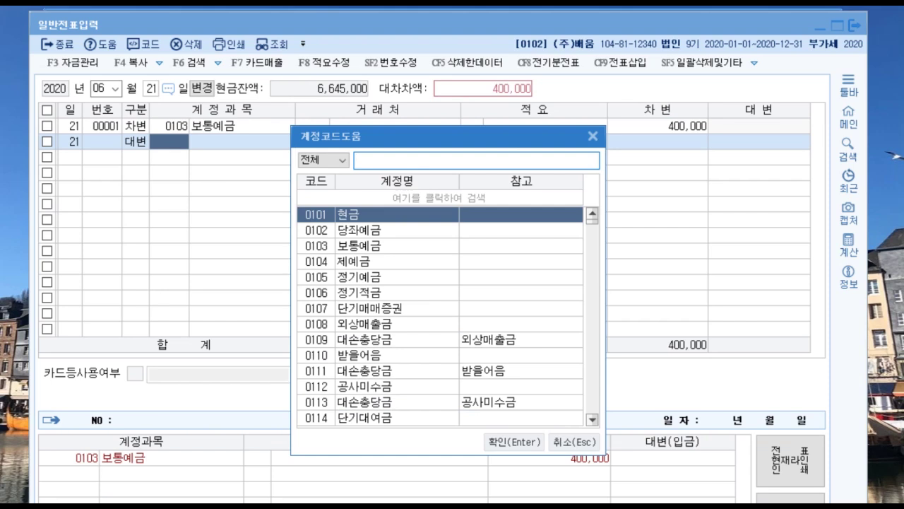
type("대손충당금")
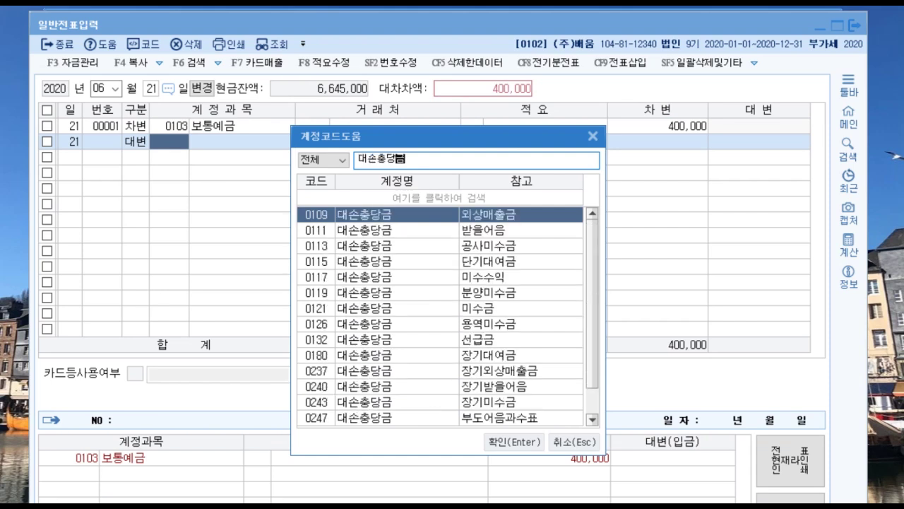
key("Return")
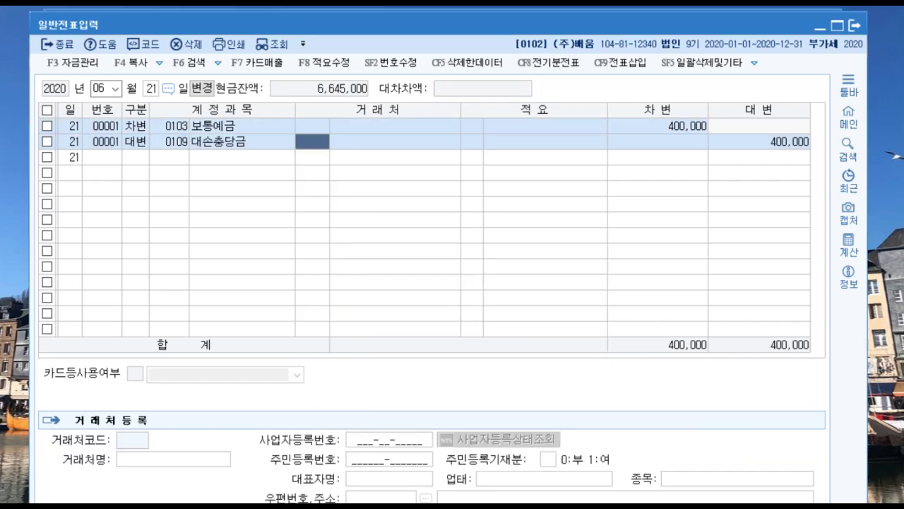
Switch the voucher date to June 25 and add a debit line for 0103 보통예금 of 6,990,000.
key("Escape")
type("25")
key("Return")
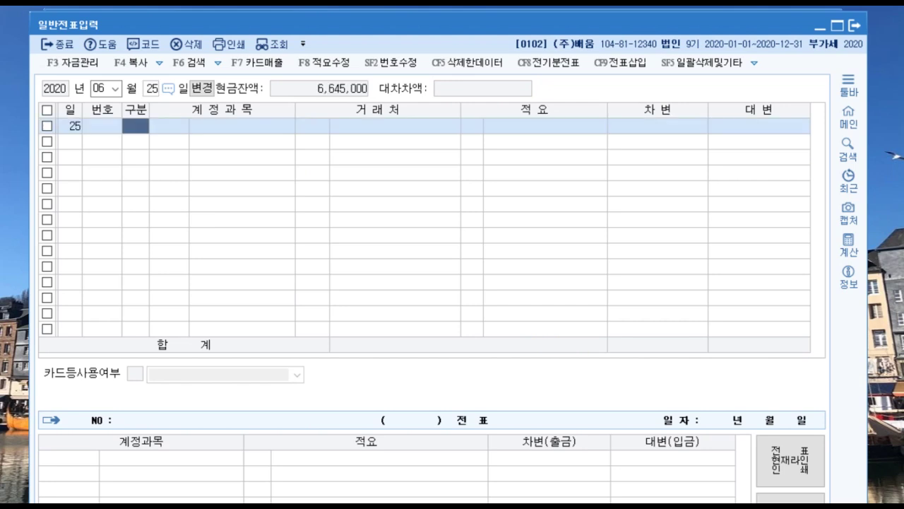
type("3")
key("Return")
type("103")
key("Return")
key("Return")
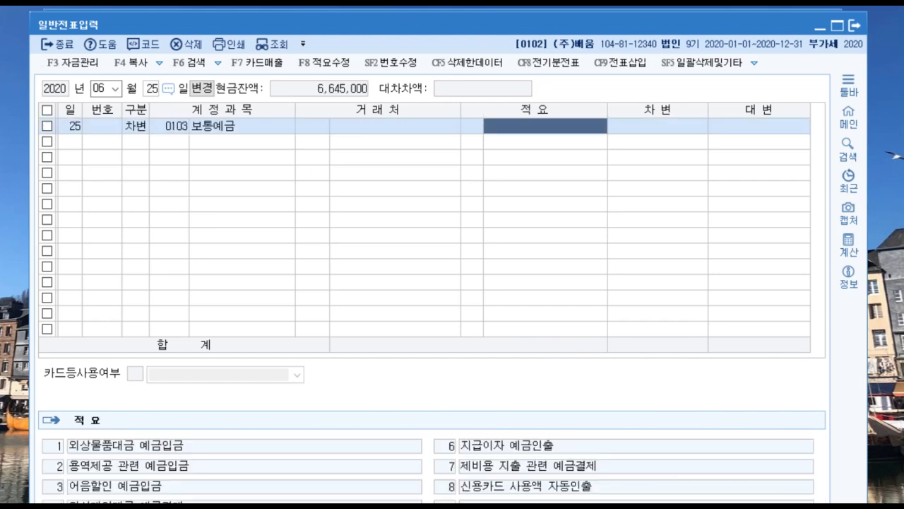
key("Return")
type("9")
key("BackSpace")
type("6990000")
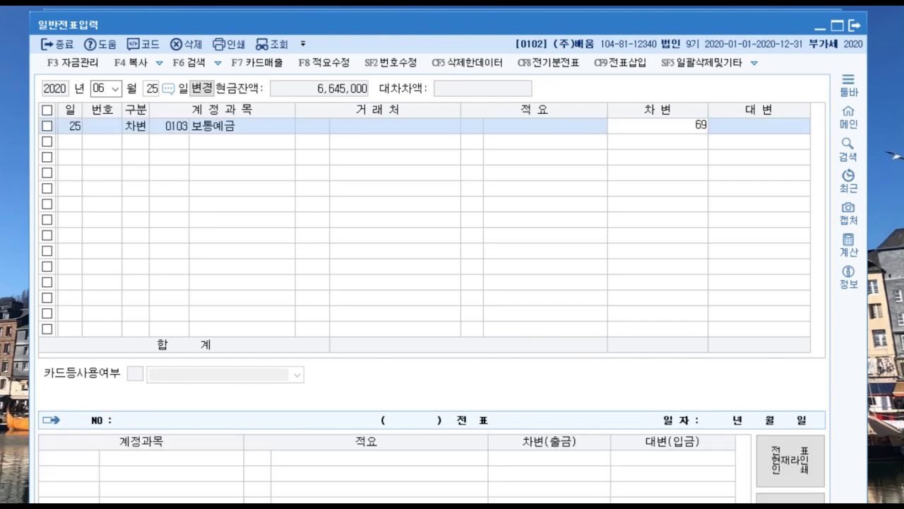
key("Return")
key("Return")
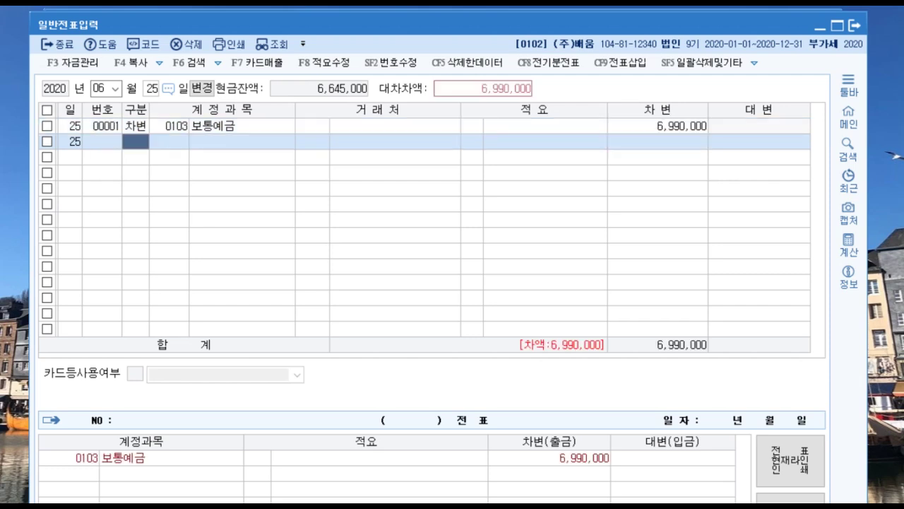
Add a debit line for 0831 수수료비용 of 10,000 to the June 25 voucher.
type("3")
key("Return")
type("831")
key("Return")
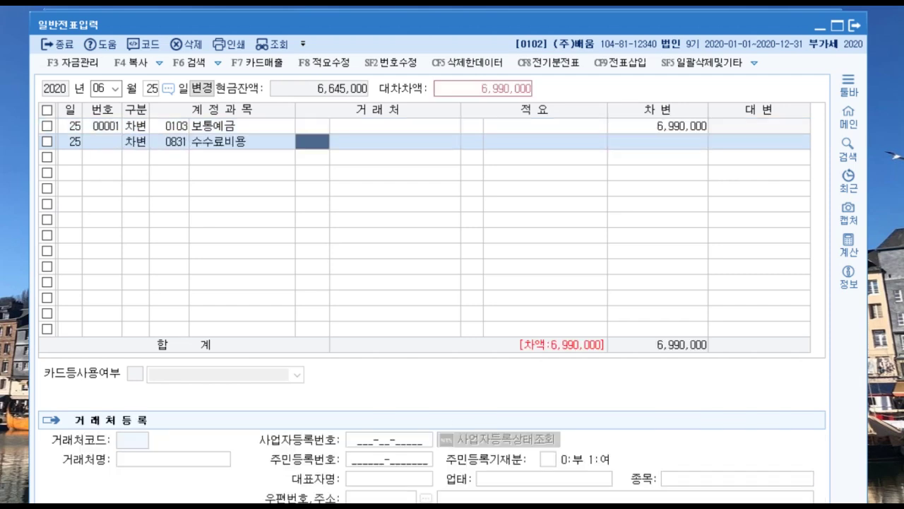
key("Return")
key("Return")
key("Return")
type("100000")
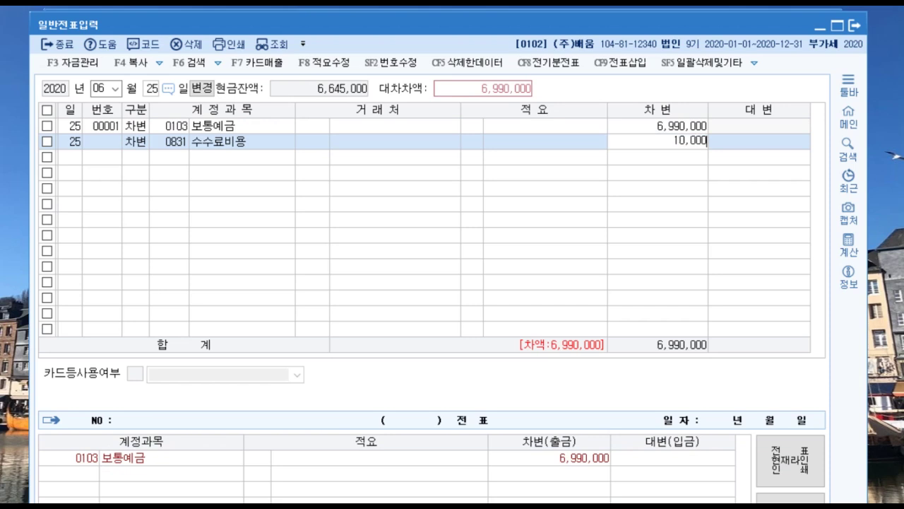
key("Return")
Add a credit line for 0110 받을어음 with counterparty (주)아진 to the June 25 voucher, using the balancing amount of 7,000,000.
type("4")
key("Return")
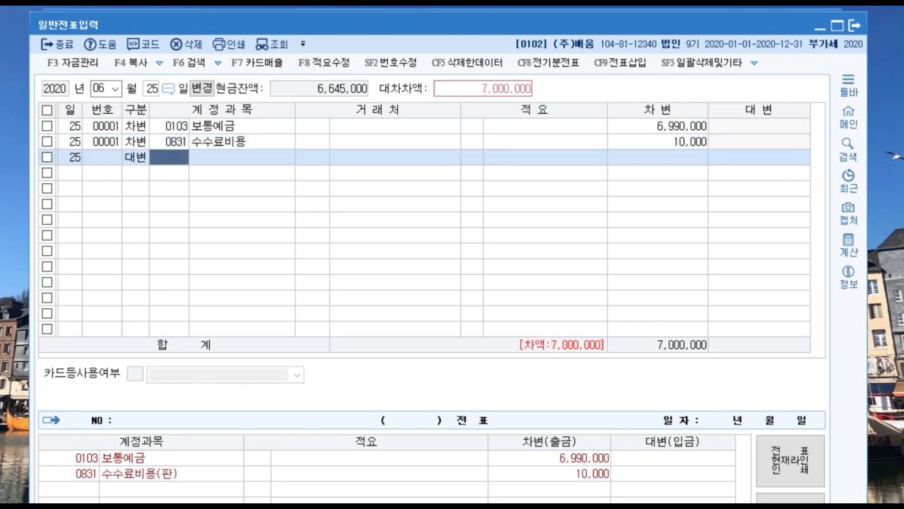
type("110")
key("Return")
key("F2")
type("아진")
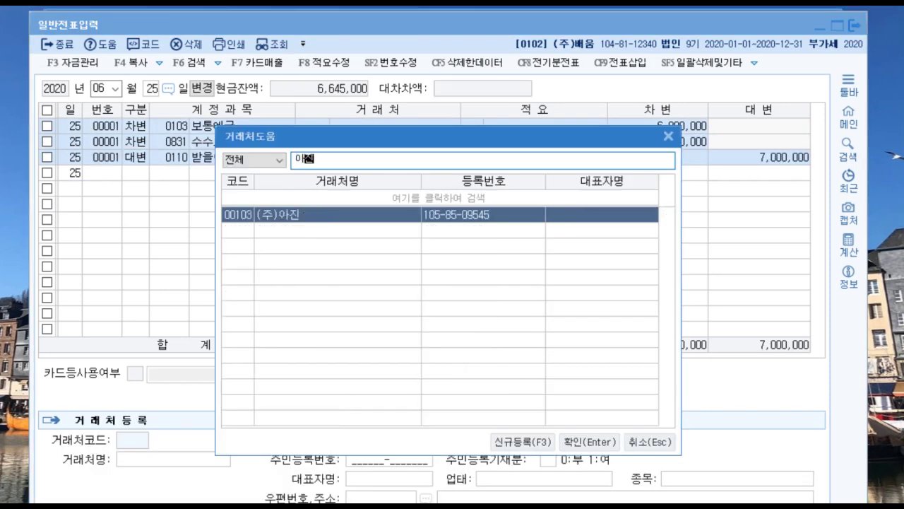
key("Return")
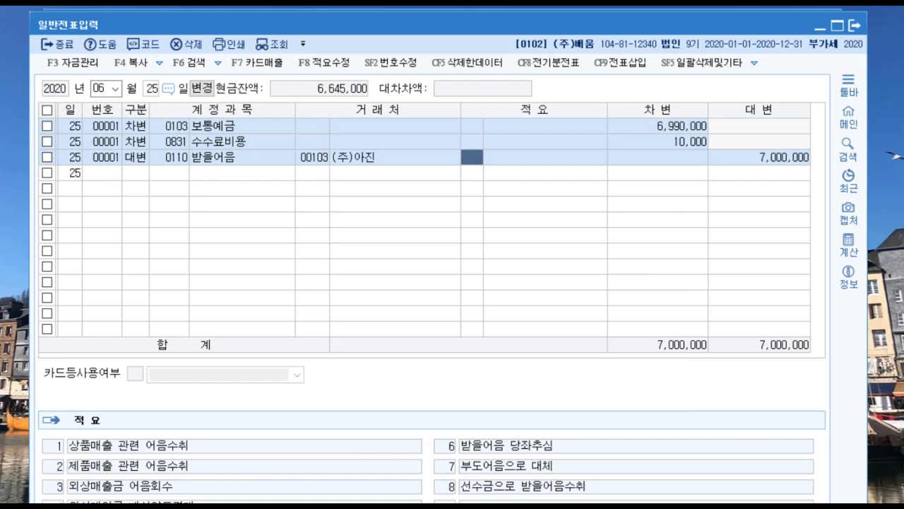
left_click(151, 89)
type("27")
key("Return")
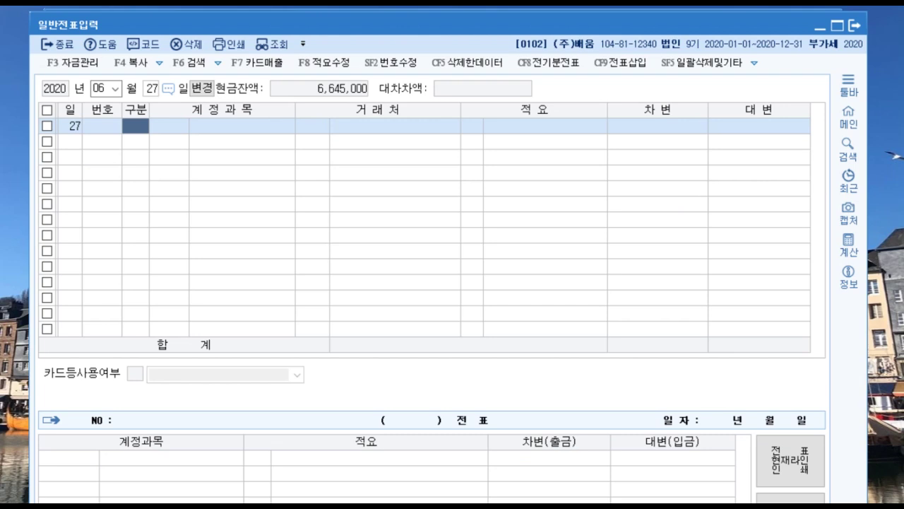
type("3")
key("Return")
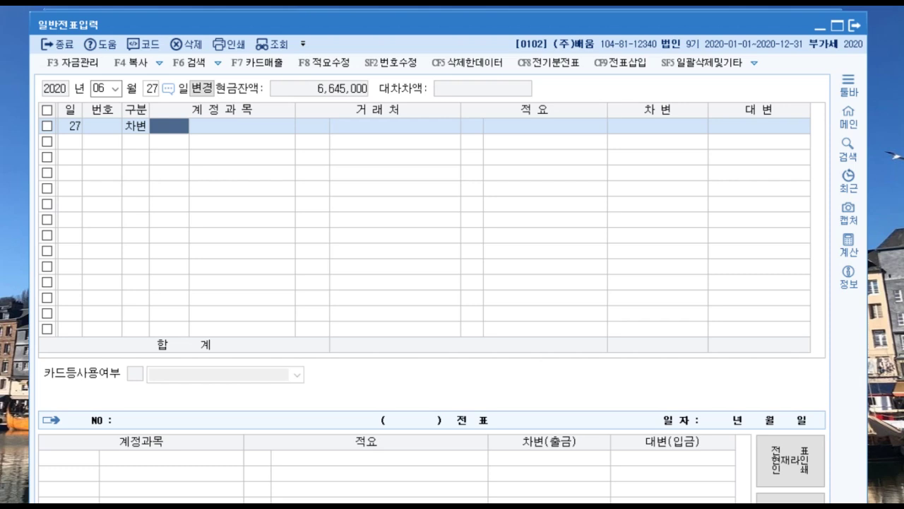
Look up the May 30 voucher and check the counterparty of its 0257 가수금 credit line.
left_click(102, 89)
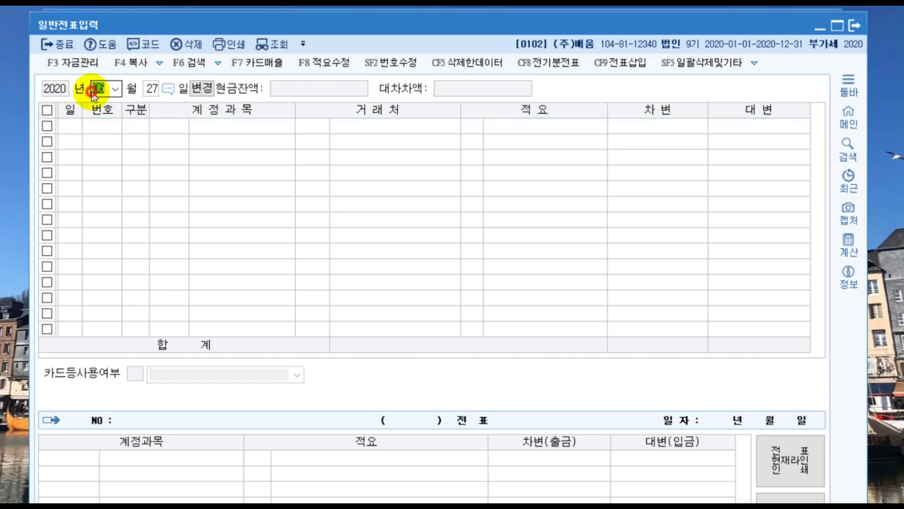
type("5")
key("Return")
type("30")
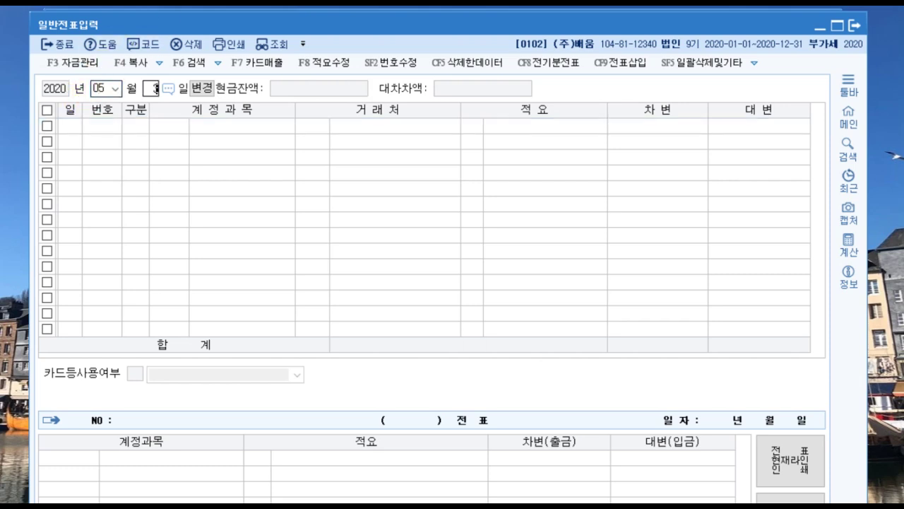
key("Return")
left_click(314, 144)
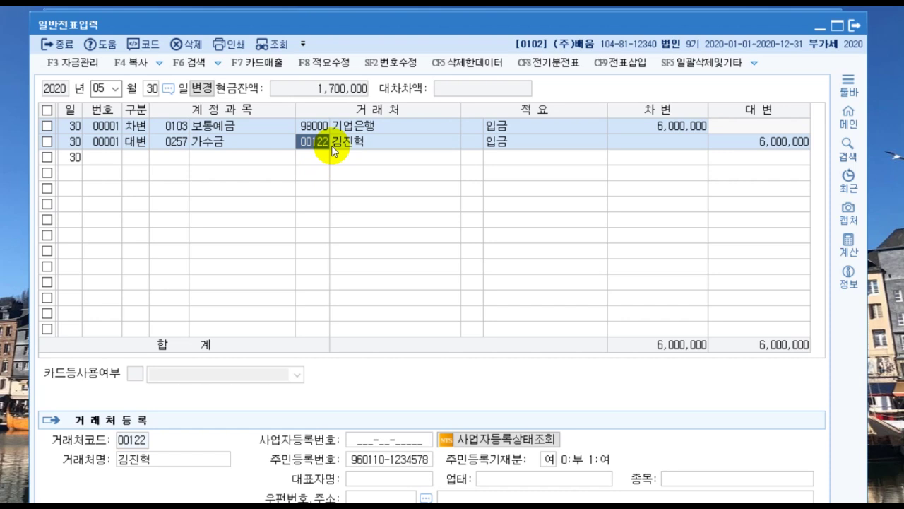
Return to the June 27 voucher date and enter a debit line for account 0257 가수금.
left_click(98, 88)
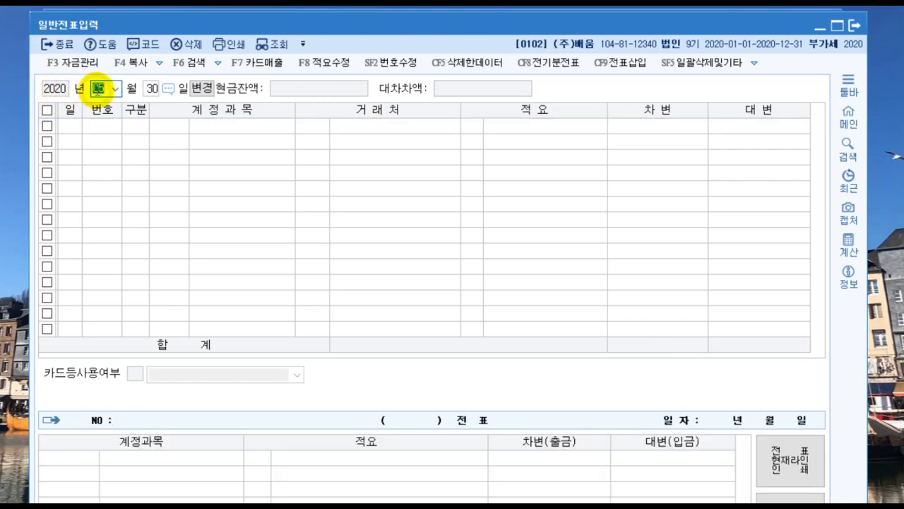
type("6")
key("Return")
type("27")
key("Return")
type("3")
key("Return")
type("2")
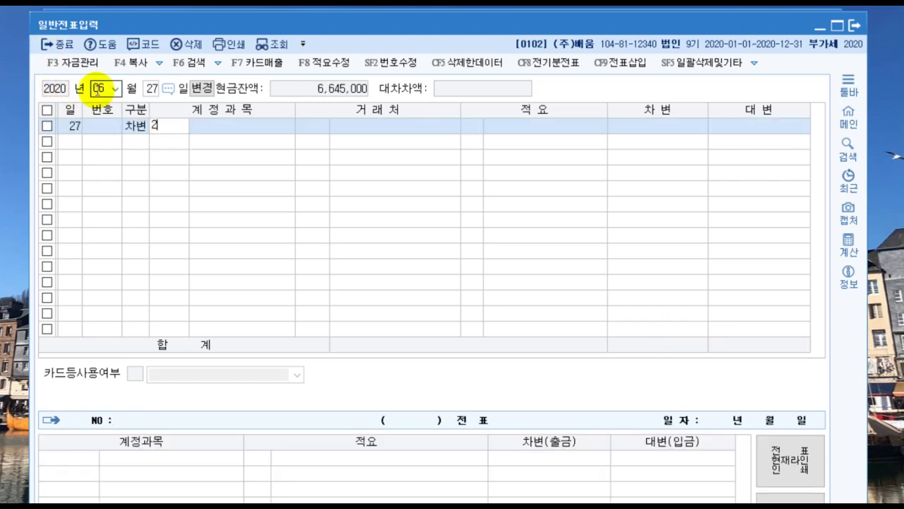
type("57")
key("Return")
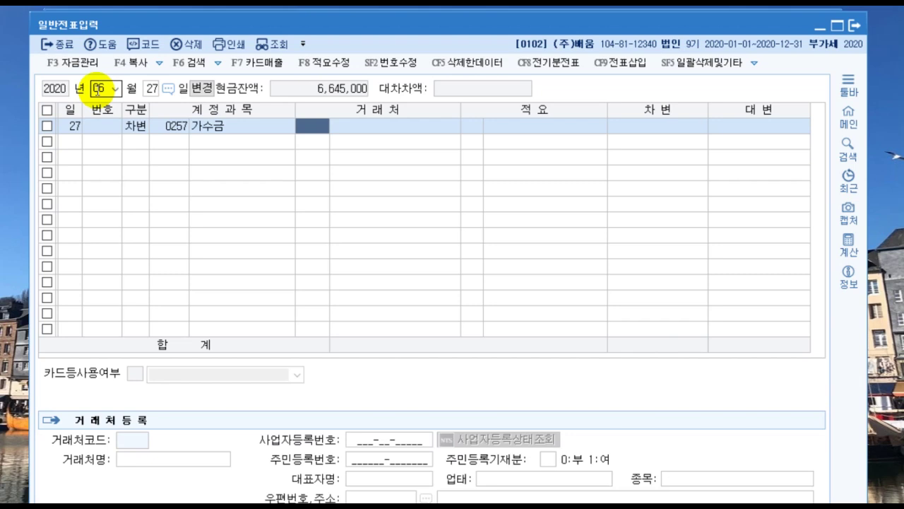
Assign the individual from the May 30 가수금 entry as the debit line's counterparty and set its amount to 6,000,000.
key("F2")
type("김진")
key("Return")
key("Return")
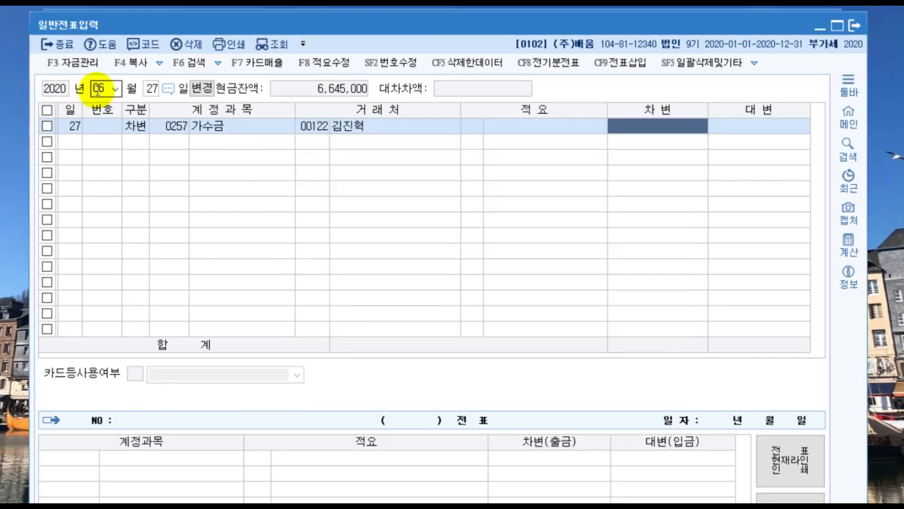
type("6000000")
key("Return")
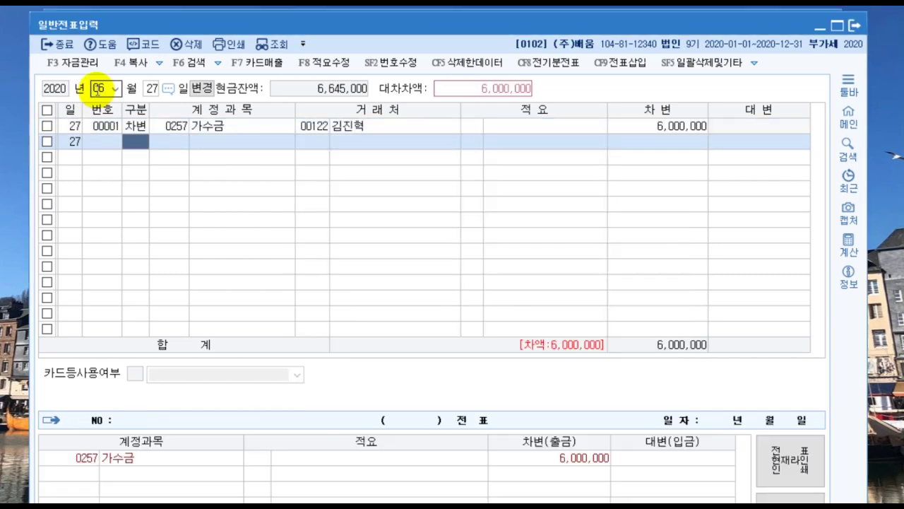
Add a credit line for 0259 선수금 to the June 27 voucher.
type("4")
key("Return")
type("2")
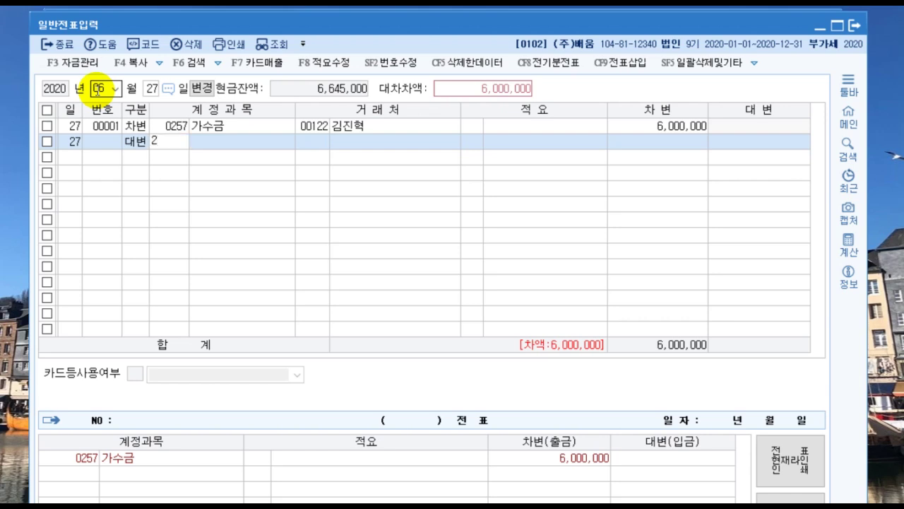
type("59")
key("Return")
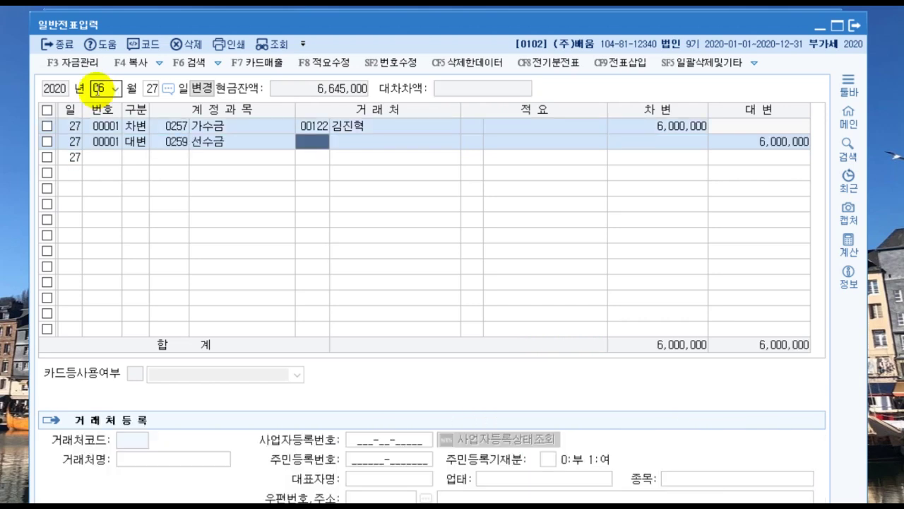
Assign (주)세진상사 as the counterparty of the 선수금 credit line and set its amount to 5,000,000.
key("F2")
type("세지")
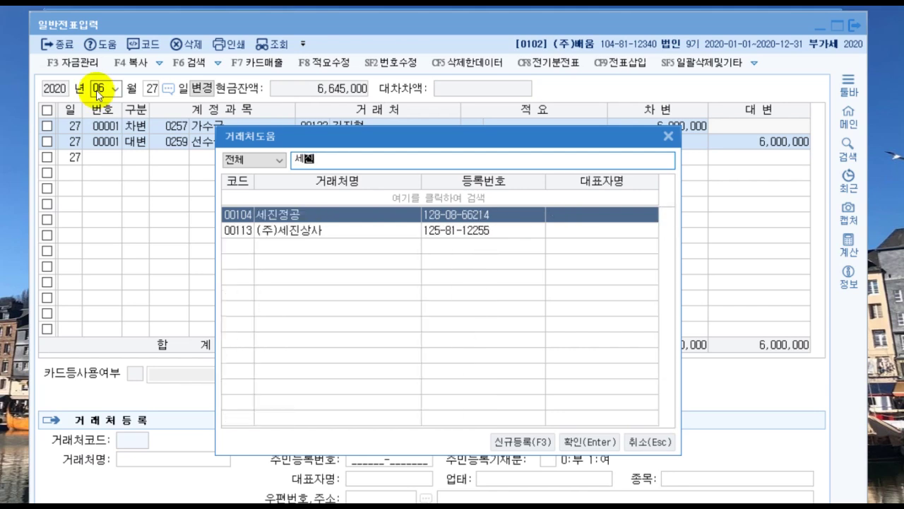
type("ㄴ")
key("Down")
key("Return")
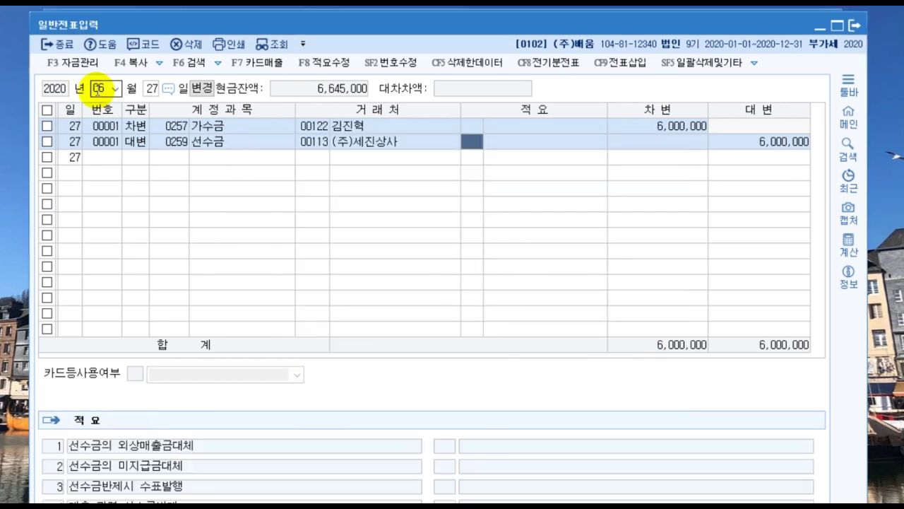
key("Return")
type("5000000")
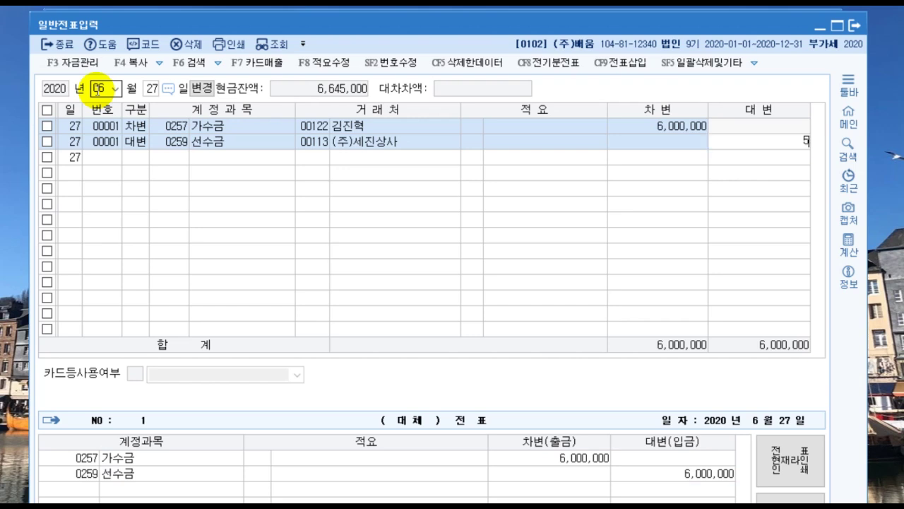
key("Return")
Add a credit line for 0108 외상매출금 with counterparty (주)세진상사 to the June 27 voucher, using the balancing amount of 1,000,000.
type("4")
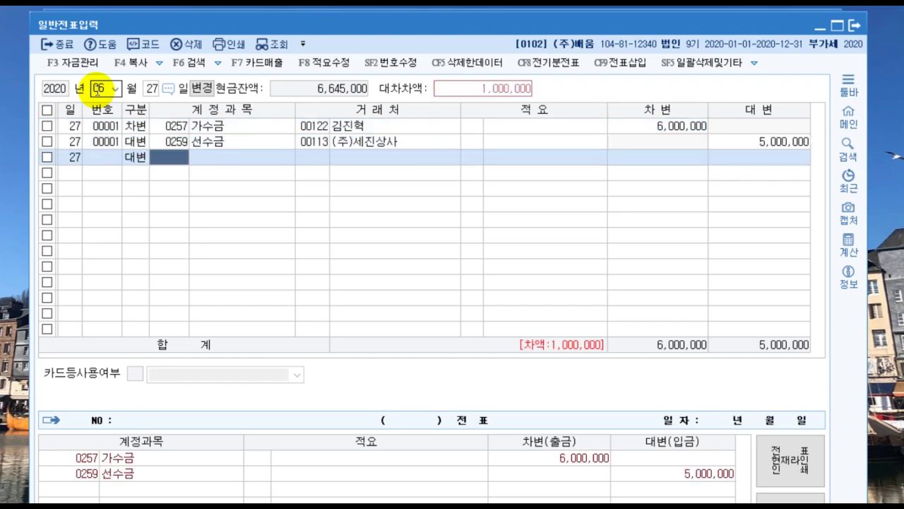
type("108")
key("Return")
type("113")
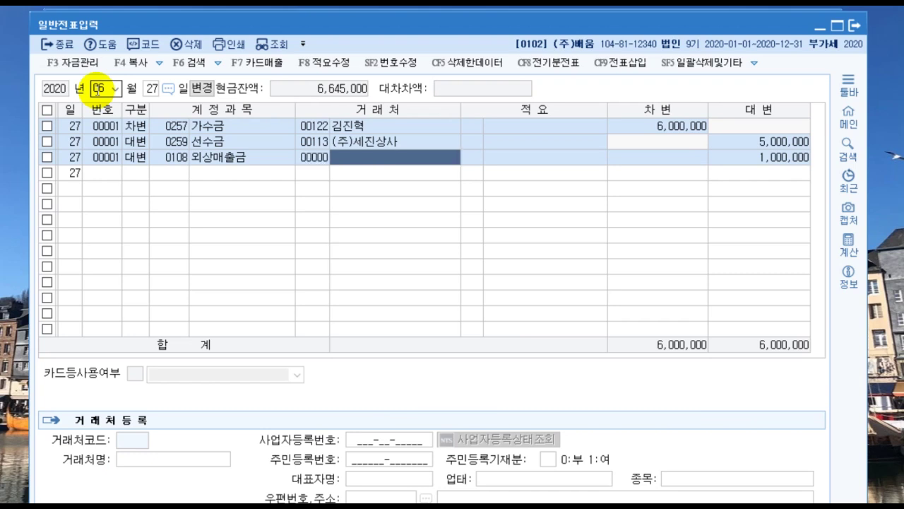
key("Return")
key("Return")
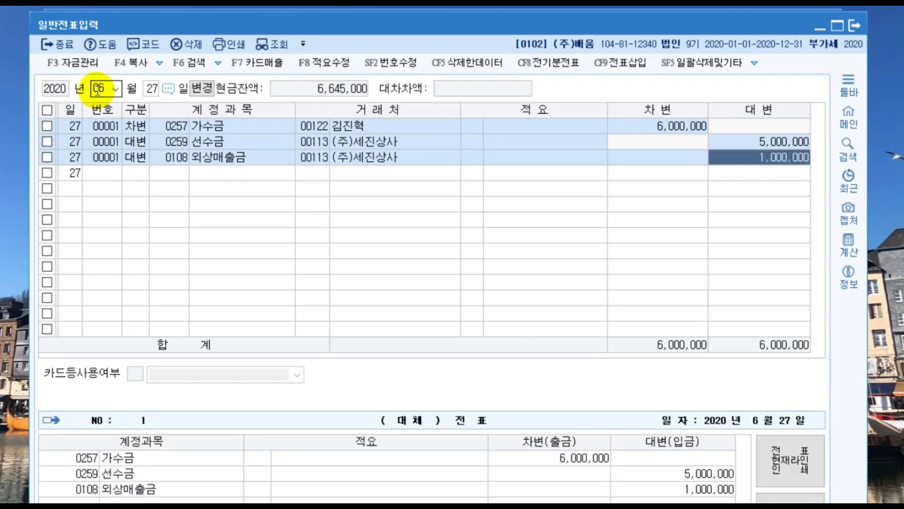
key("Return")
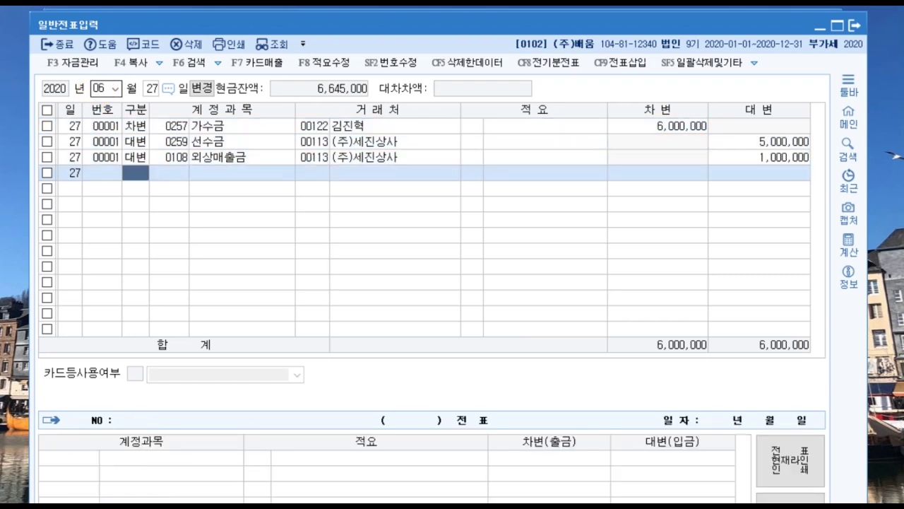
Switch the voucher date to June 28 and add a debit line for 0103 보통예금 of 17,000,000.
key("Escape")
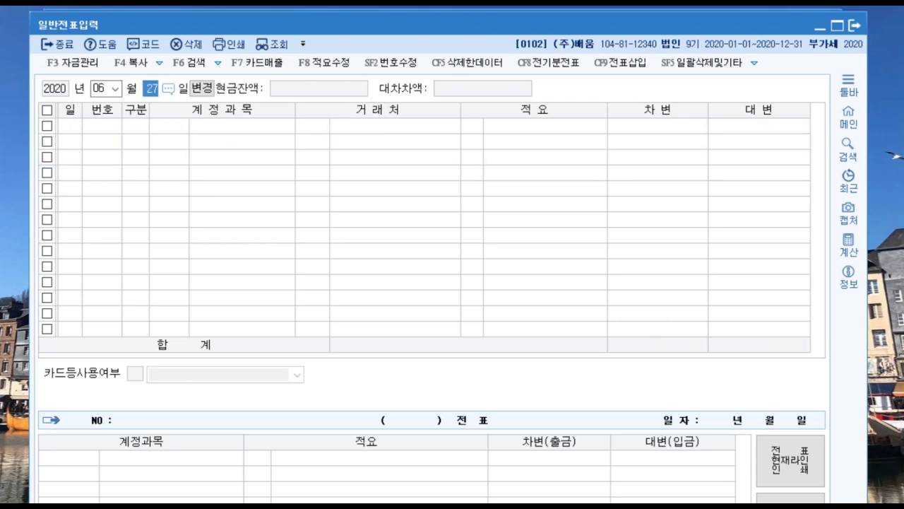
type("28")
key("Return")
type("3")
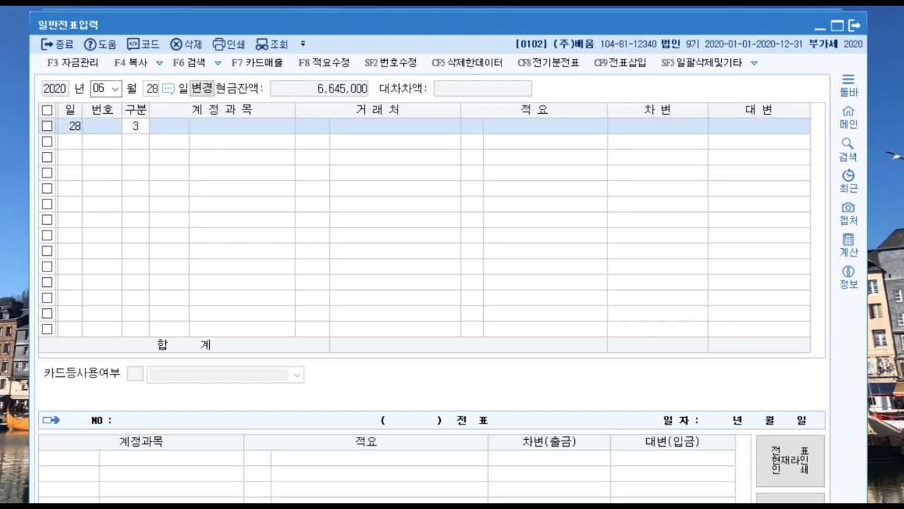
key("Return")
type("103")
key("Return")
key("Return")
key("Return")
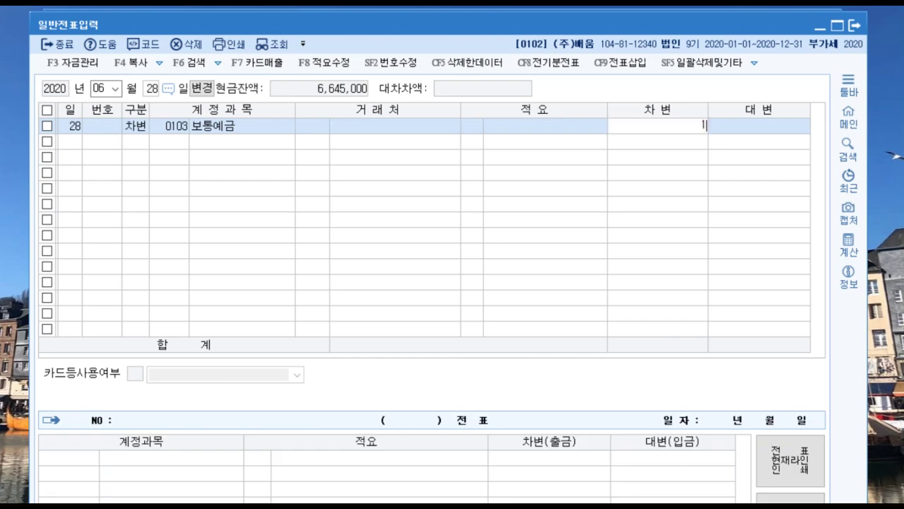
type("17000000")
key("Return")
Add a debit line for 0209 감가상각누계액 of 12,000,000 to the June 28 voucher.
type("3")
key("Return")
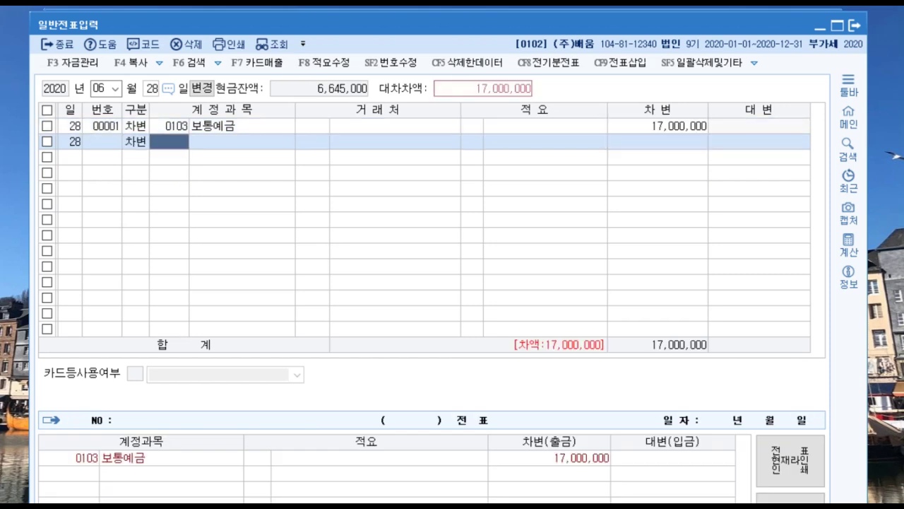
type("209")
key("Return")
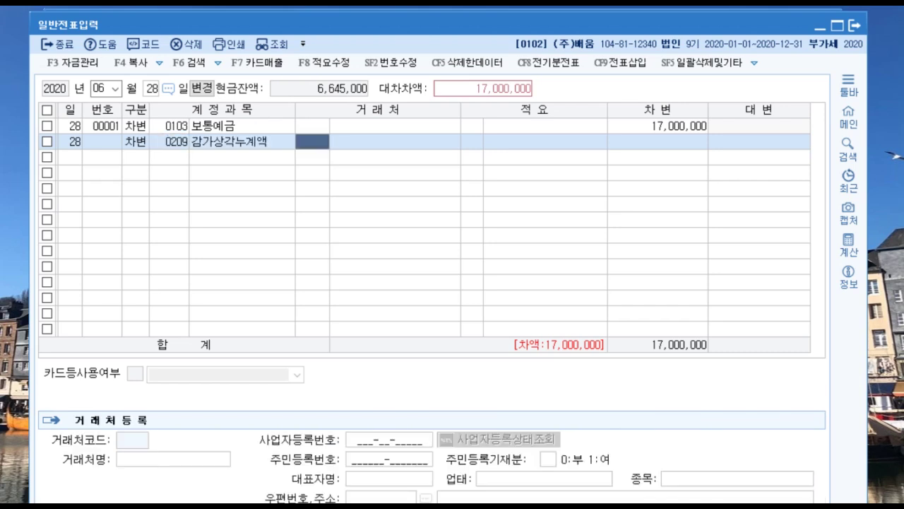
key("Return")
key("Return")
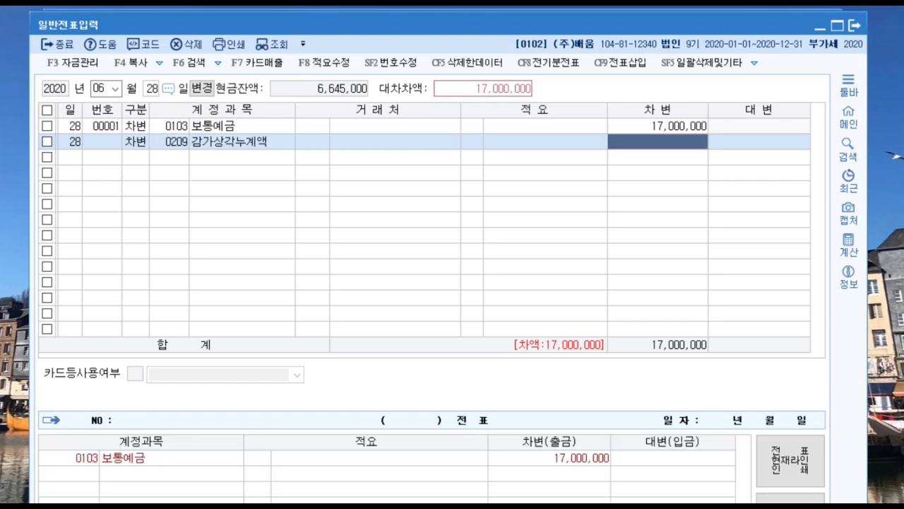
type("12000000")
key("Return")
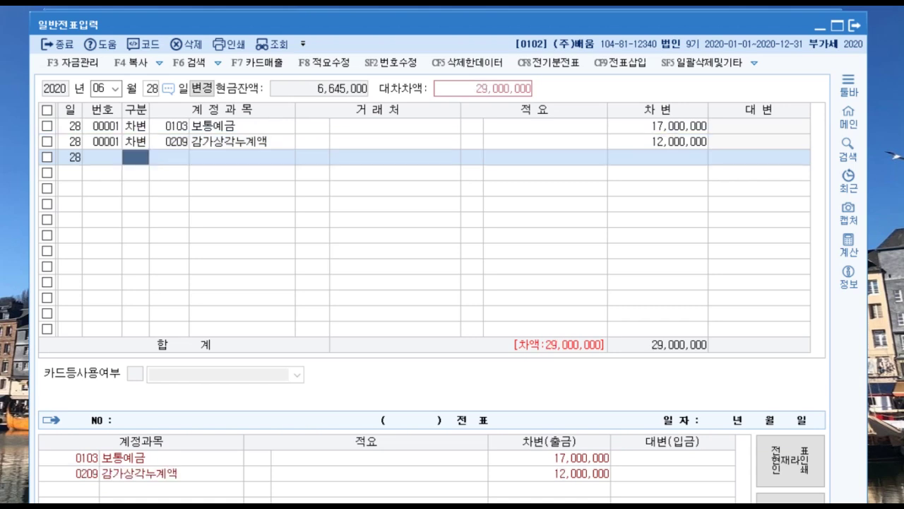
Add a credit line for 0208 차량운반구 of 25,000,000 to the June 28 voucher.
type("4")
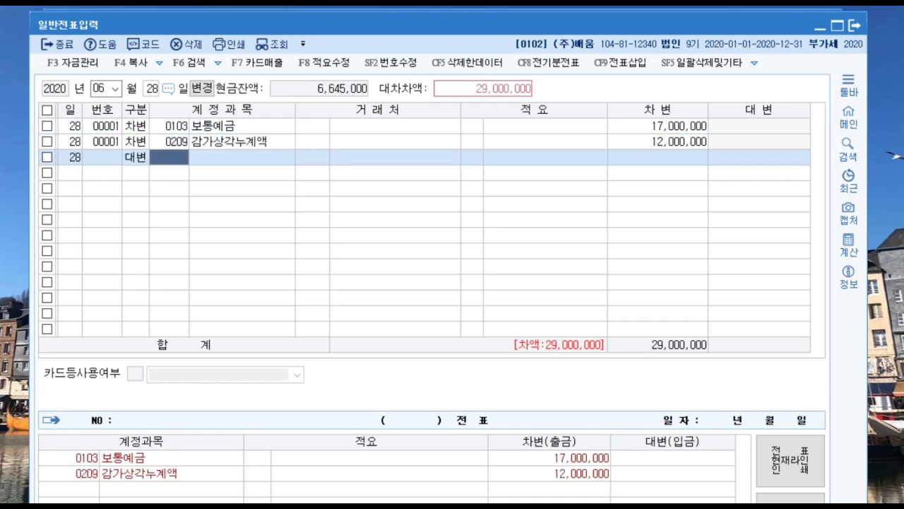
key("Return")
type("208")
key("Return")
key("Return")
key("Return")
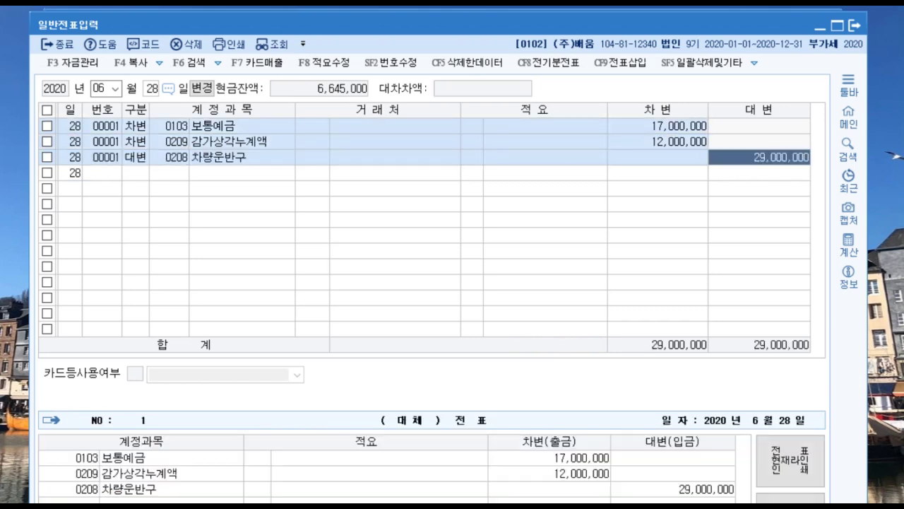
type("25")
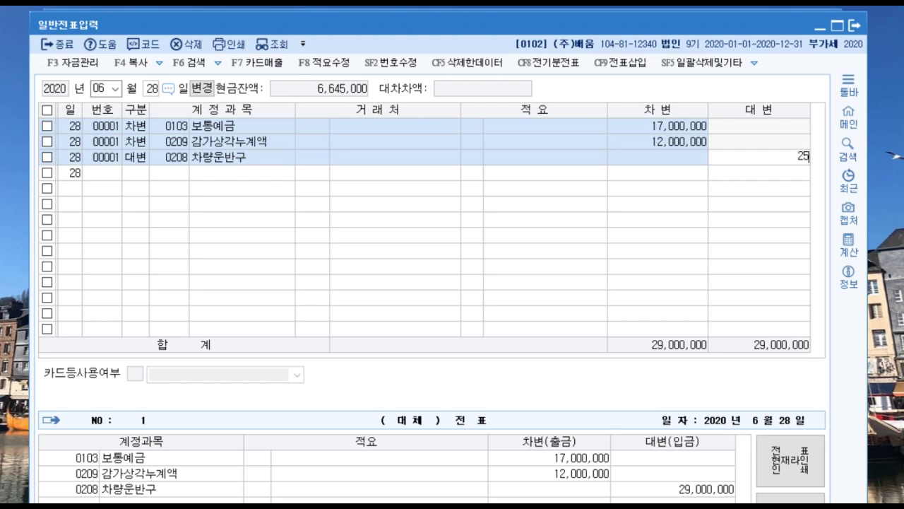
type(",000,000")
key("Return")
Add a credit line for 0919 보험금수익 to the June 28 voucher, using the balancing amount of 4,000,000.
type("4")
key("Return")
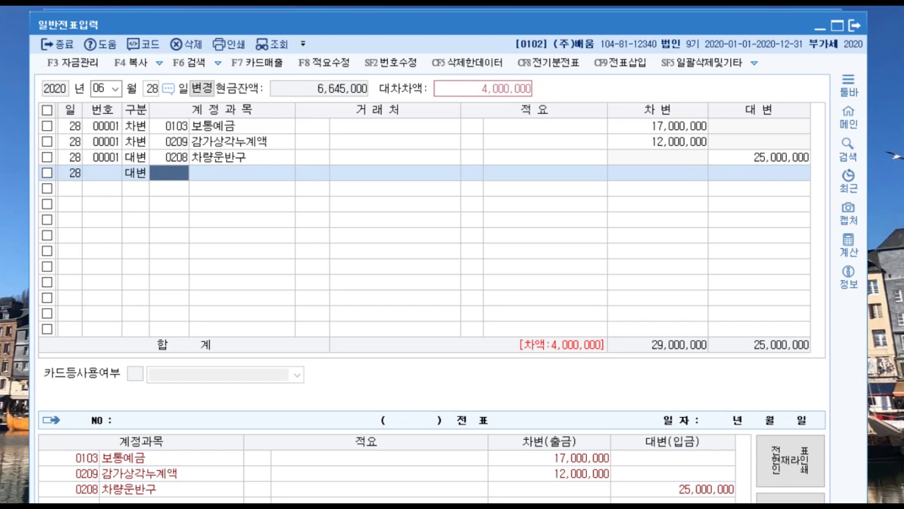
key("F2")
type("보험금")
key("Return")
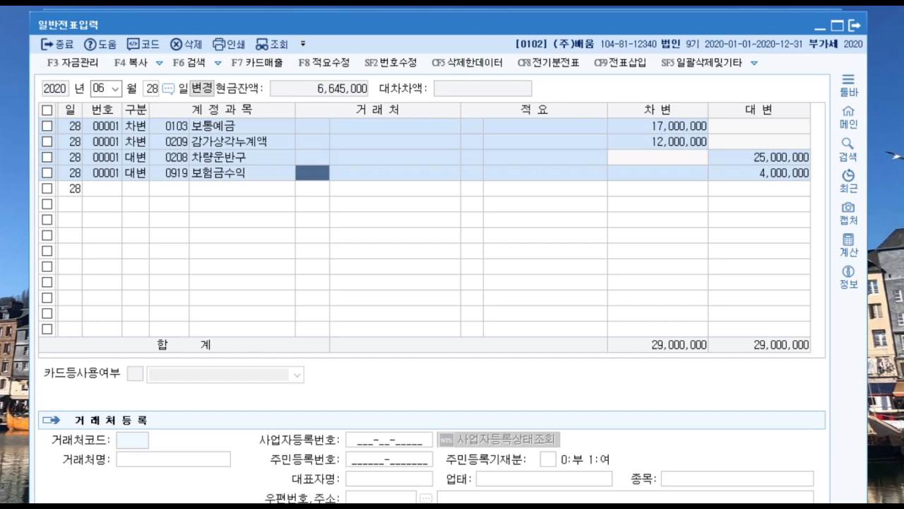
key("Escape")
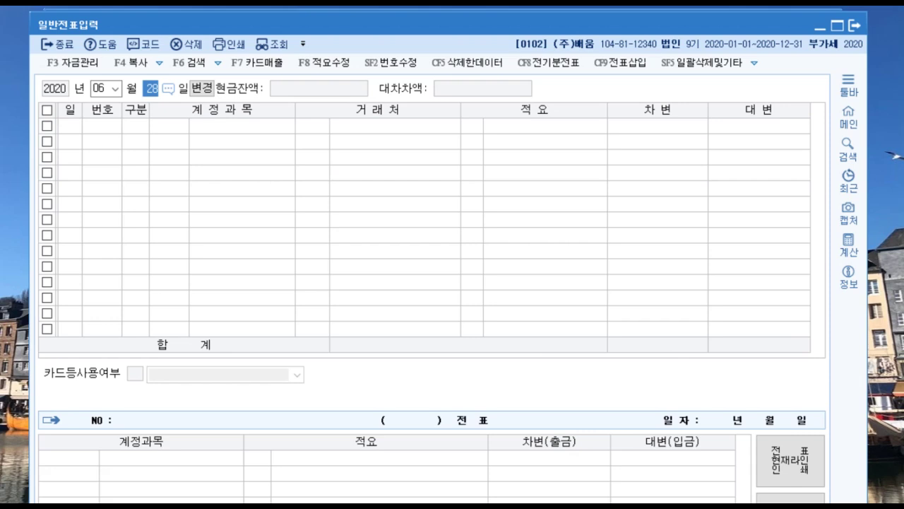
Switch the voucher date to June 30 and add a debit line for 0255 부가세예수금 of 30,000,000.
type("30")
key("Return")
type("3")
key("Return")
type("255")
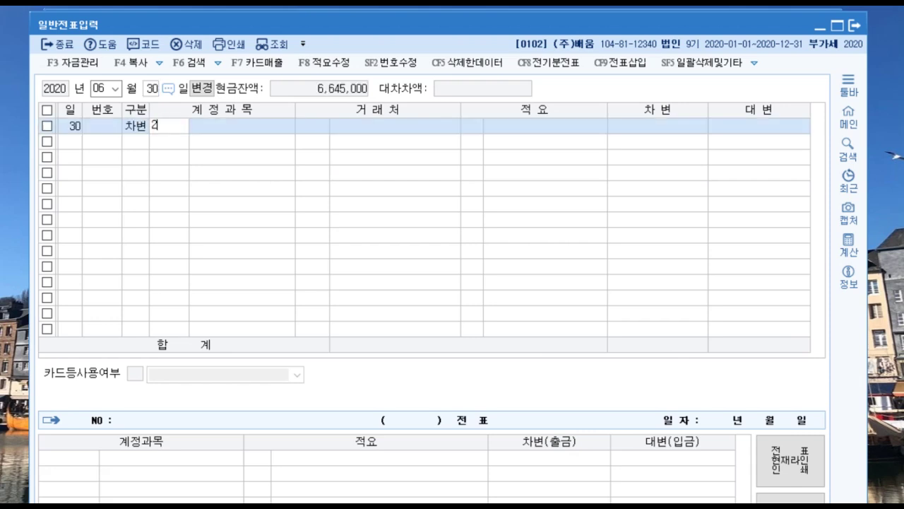
key("Return")
key("Return")
key("Return")
type("30000000")
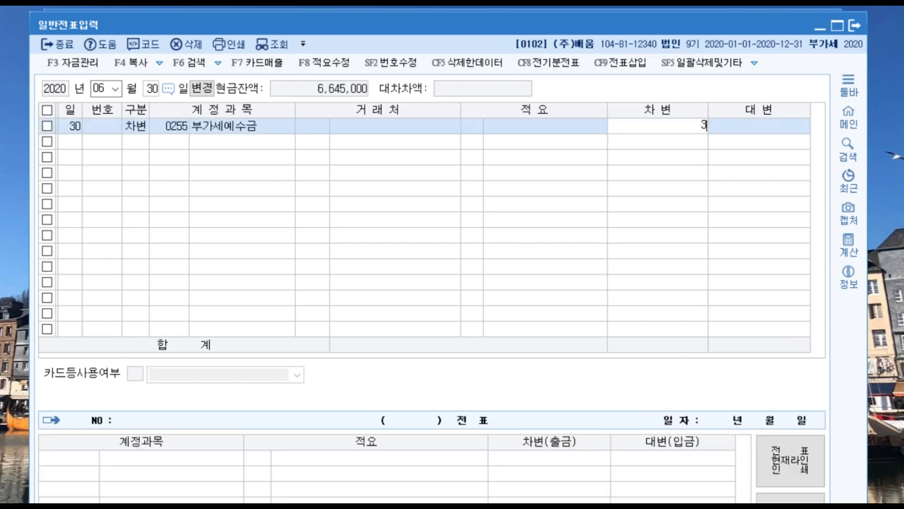
key("Return")
Add a credit line for 0135 부가세대급금 of 25,000,000 to the June 30 voucher.
type("4")
key("Return")
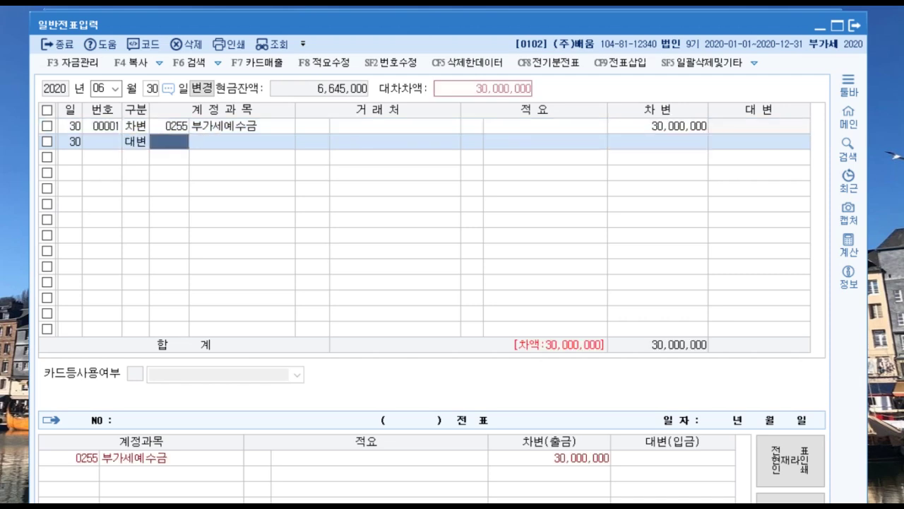
type("135")
key("Return")
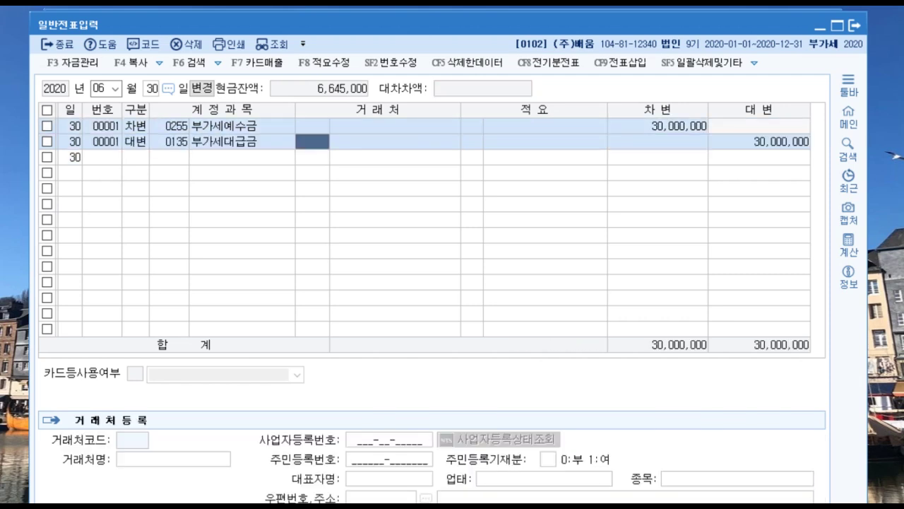
key("Return")
key("Return")
type("25000000")
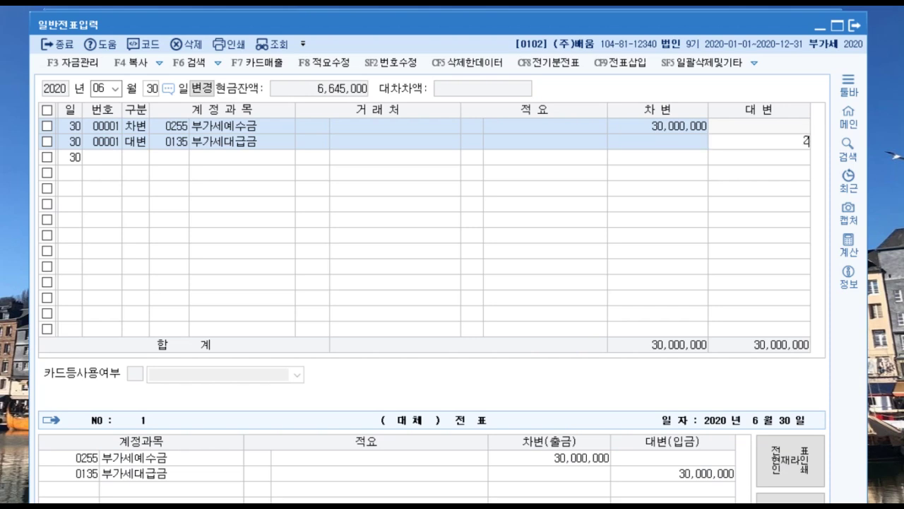
key("Return")
Add a credit line for 0261 미지급세금 to the June 30 voucher, using the balancing amount of 5,000,000.
type("4")
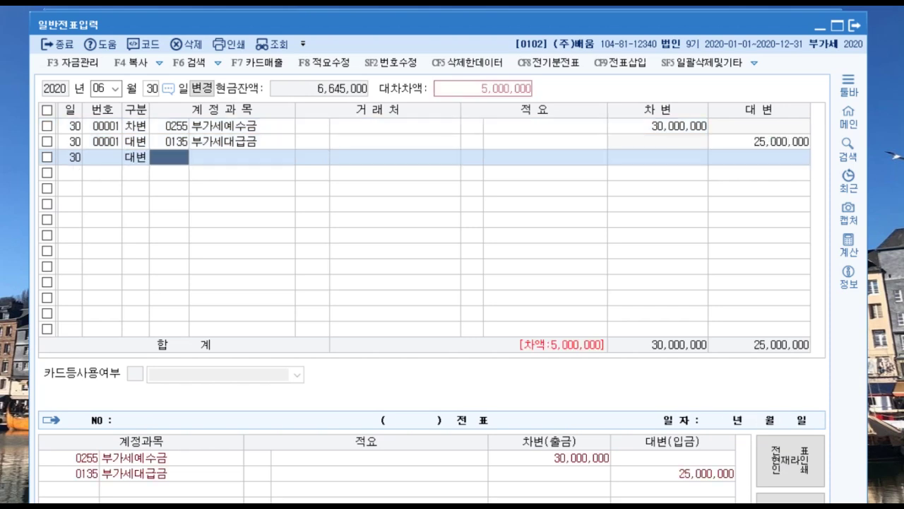
key("Return")
type("261")
key("Return")
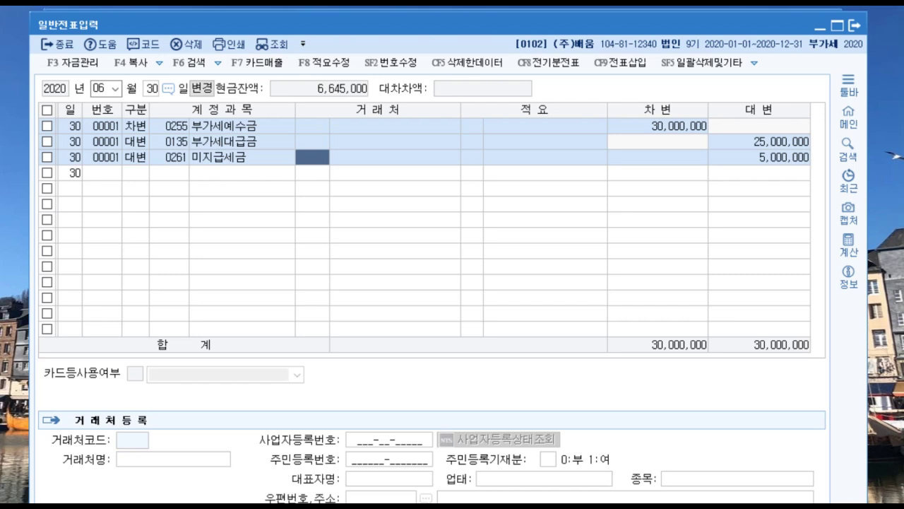
key("Escape")
key("Escape")
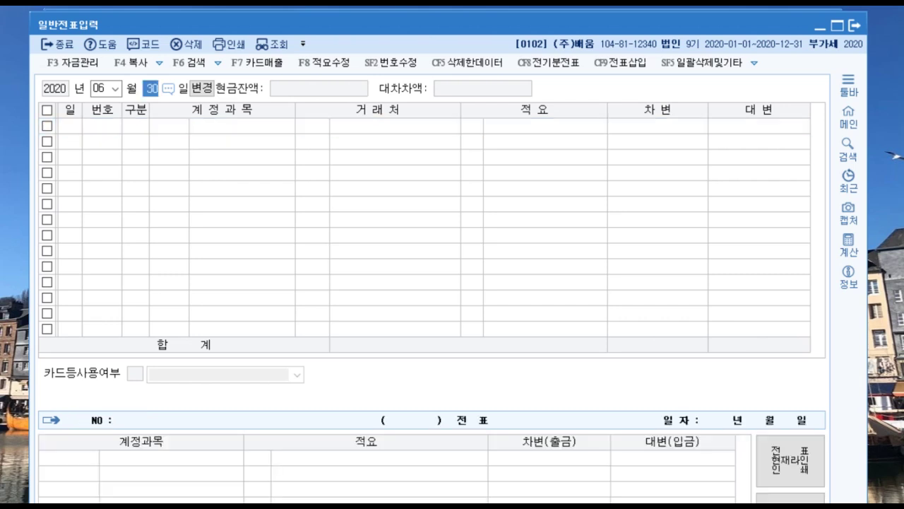
Switch the voucher date to July 2 and add a debit line for 0251 외상매입금 of 9,000,000 with counterparty (주)우성.
type("07")
key("Return")
type("2")
key("Return")
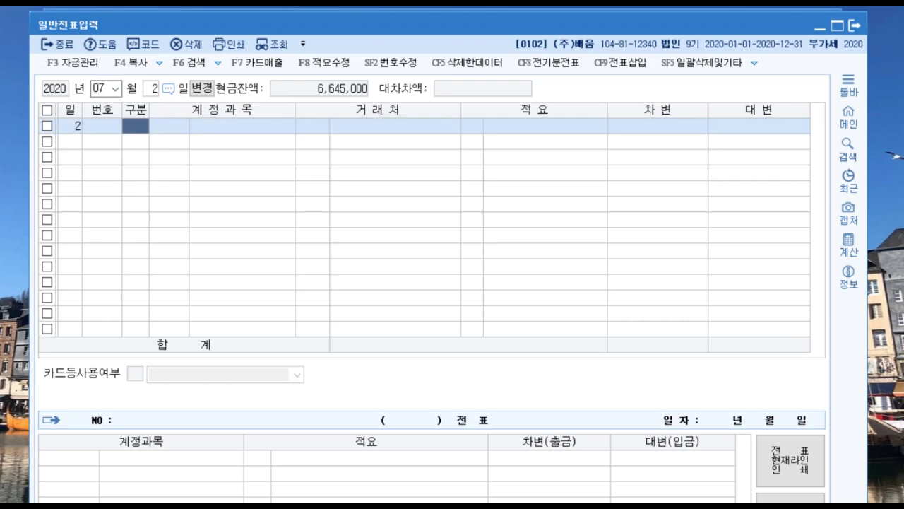
type("3")
key("Return")
type("251")
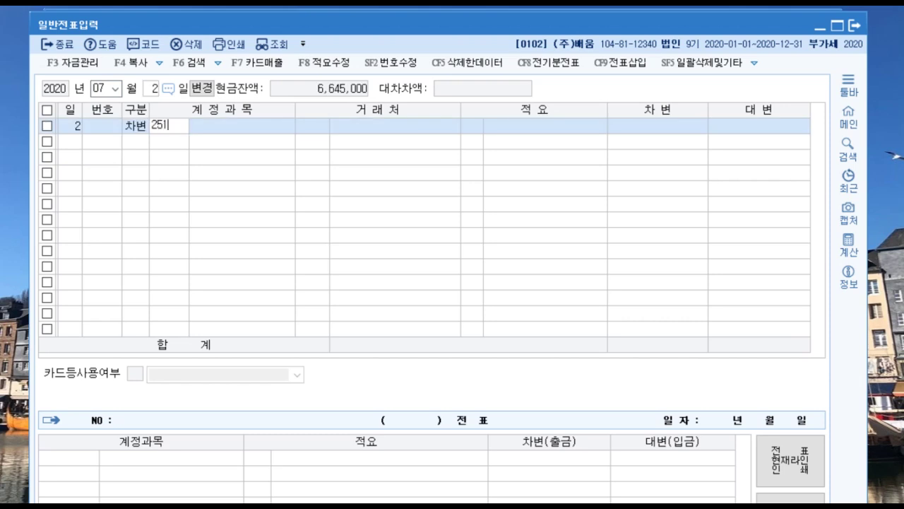
key("Return")
type("우성")
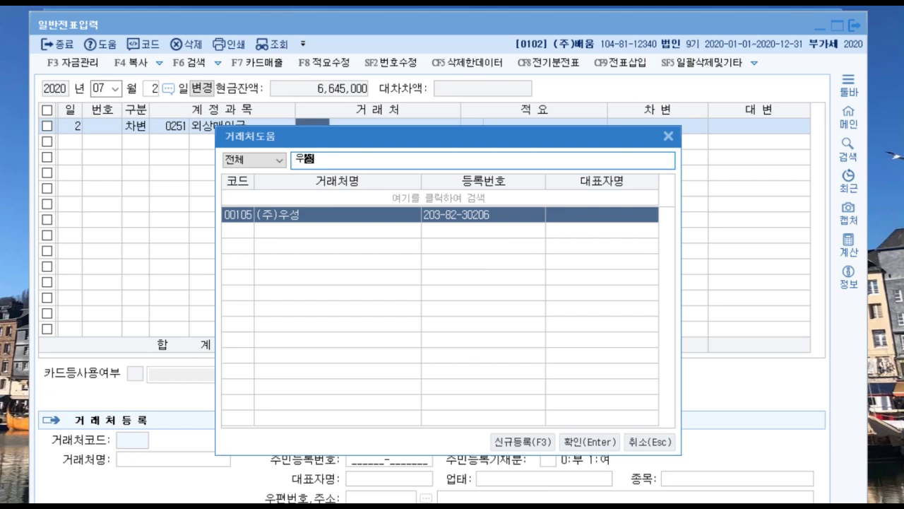
key("Return")
key("Return")
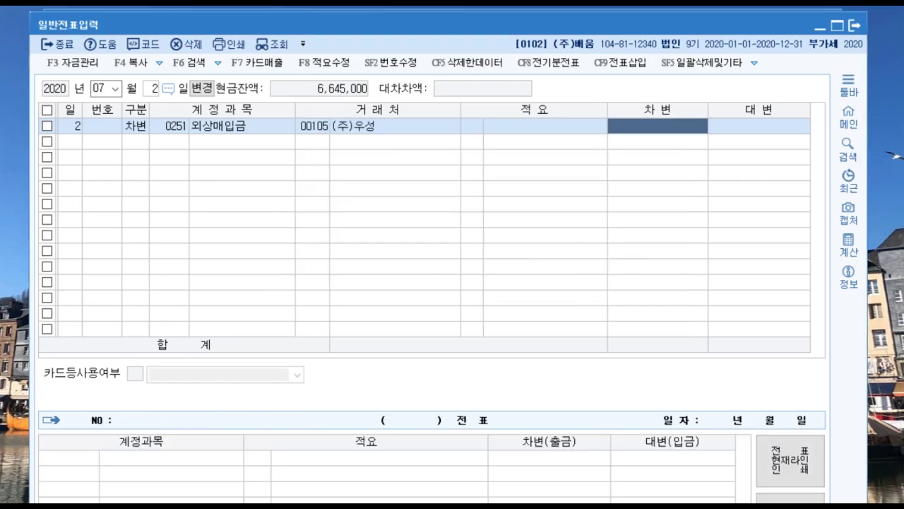
type("9000000")
key("Return")
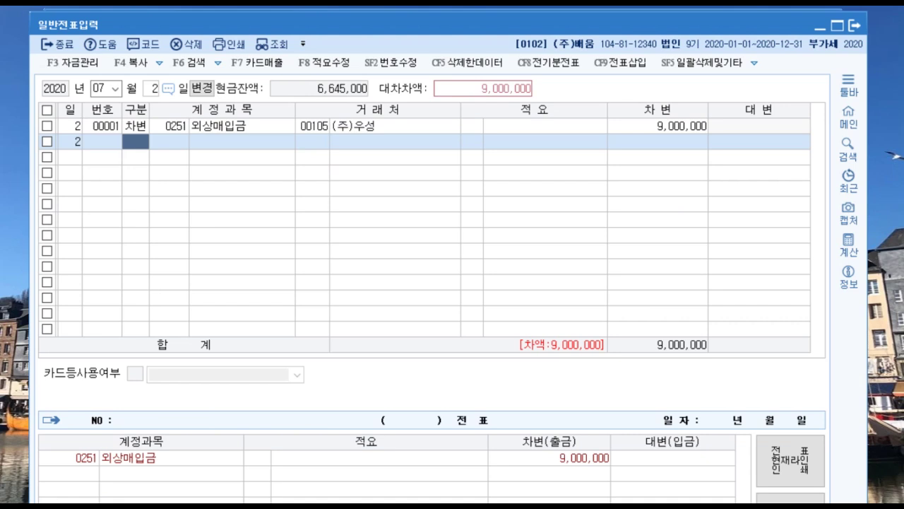
Add a credit line for 0331 자본금 of 10,000,000 to the July 2 voucher.
type("4")
key("Return")
type("331")
key("Return")
key("Return")
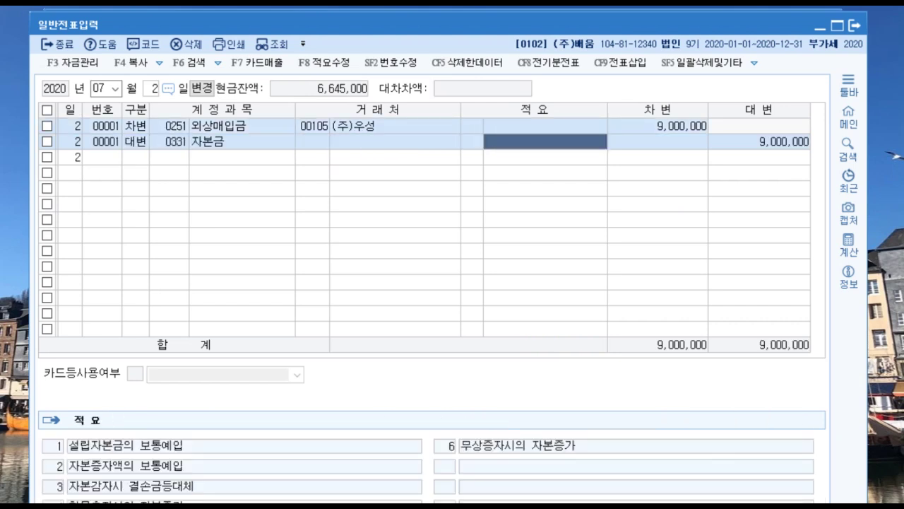
key("Return")
type("10000000")
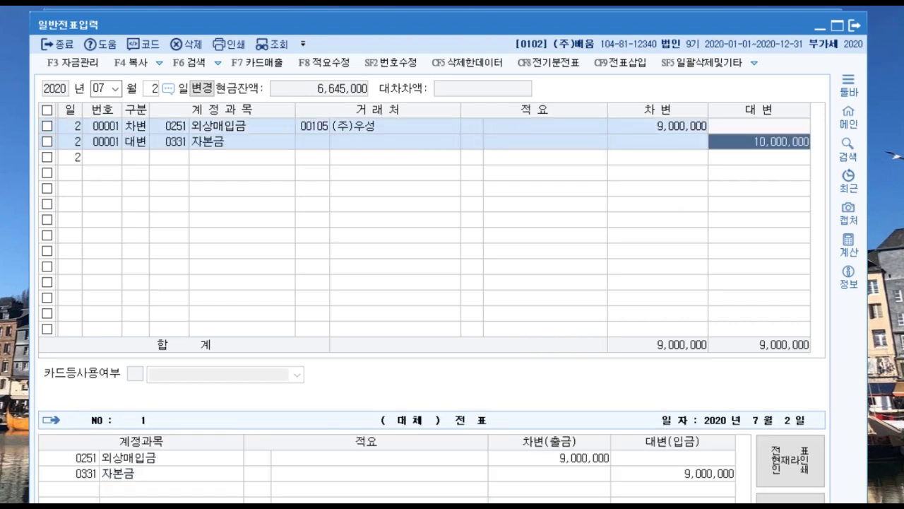
key("Return")
Add a debit line for 0381 주식할인발행차금 to the July 2 voucher, using the balancing amount of 1,000,000.
type("3")
key("Return")
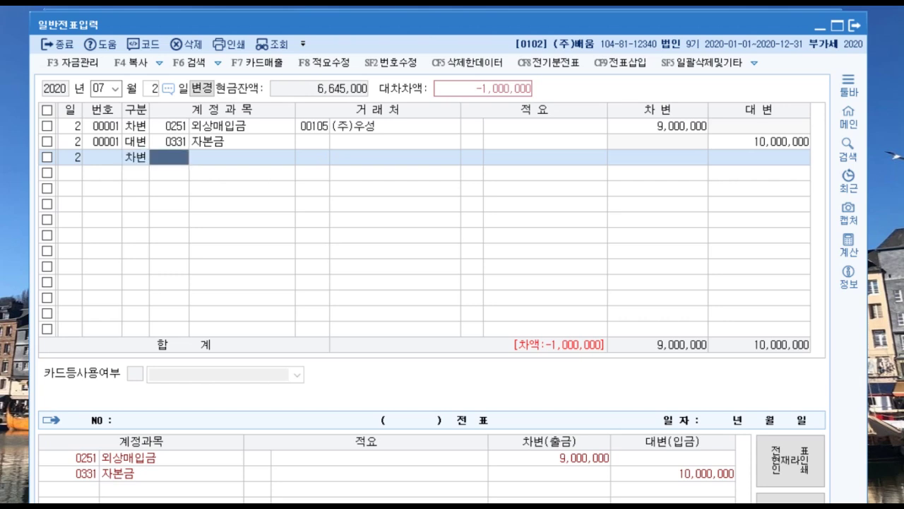
key("F2")
type("주식")
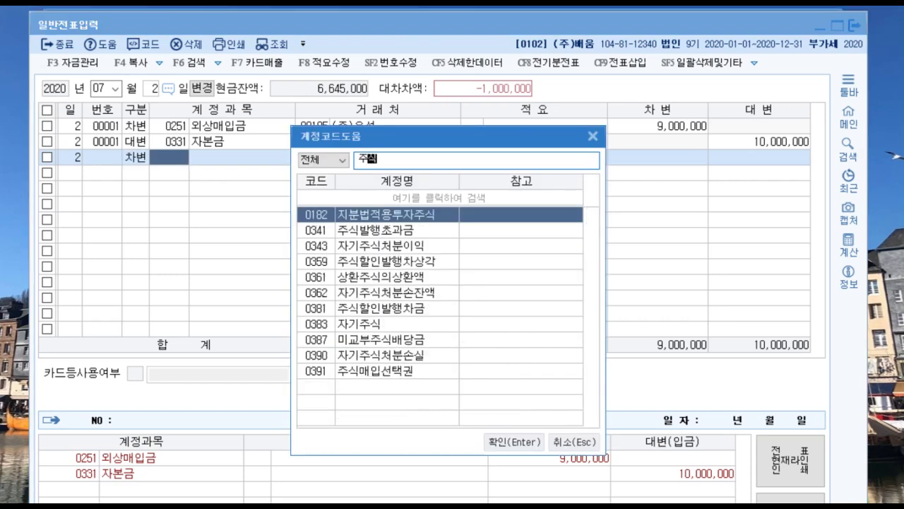
type("할인")
key("Down")
key("Return")
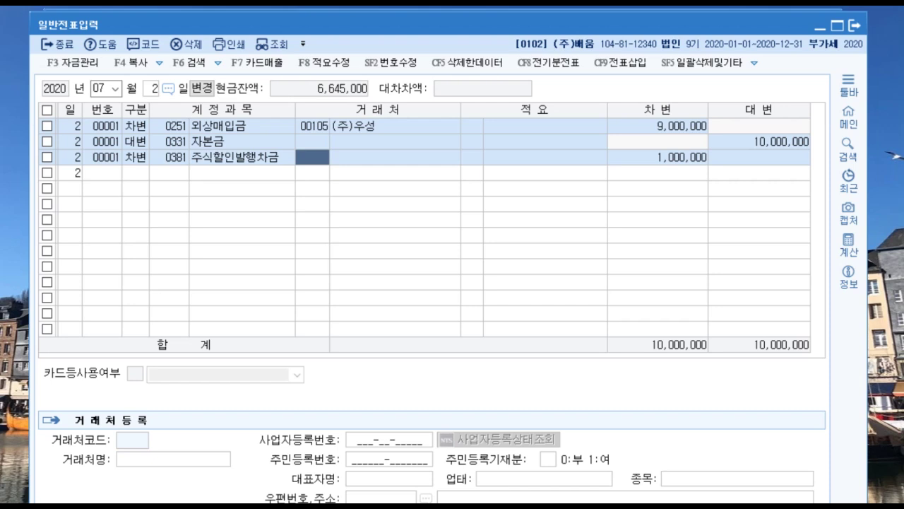
Switch the voucher date to July 5 and add a debit line for 0201 토지 of 203,000,000.
left_click(153, 89)
type("5")
key("Return")
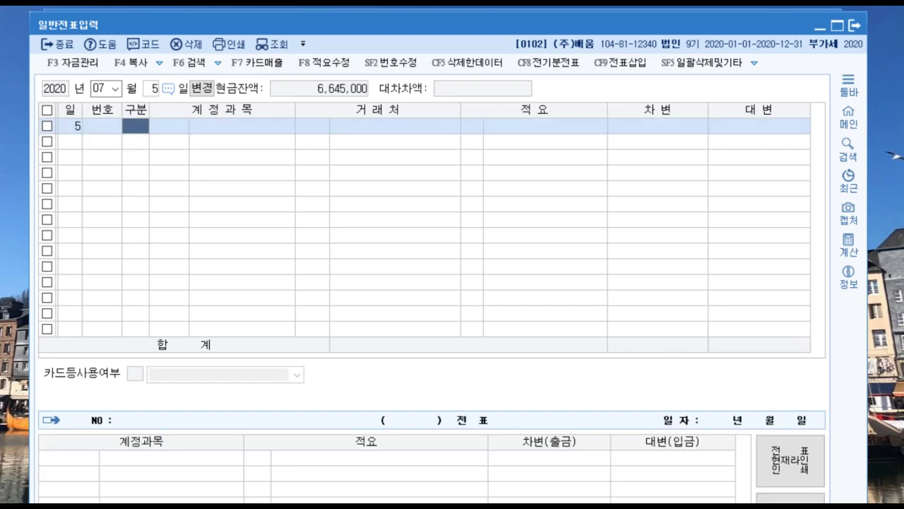
type("3")
key("Return")
type("201")
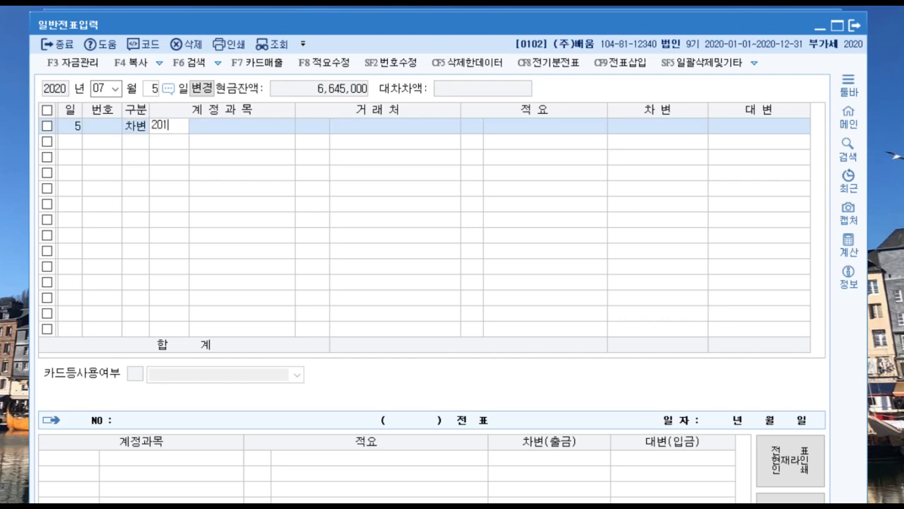
key("Return")
key("Return")
key("Return")
type("203++")
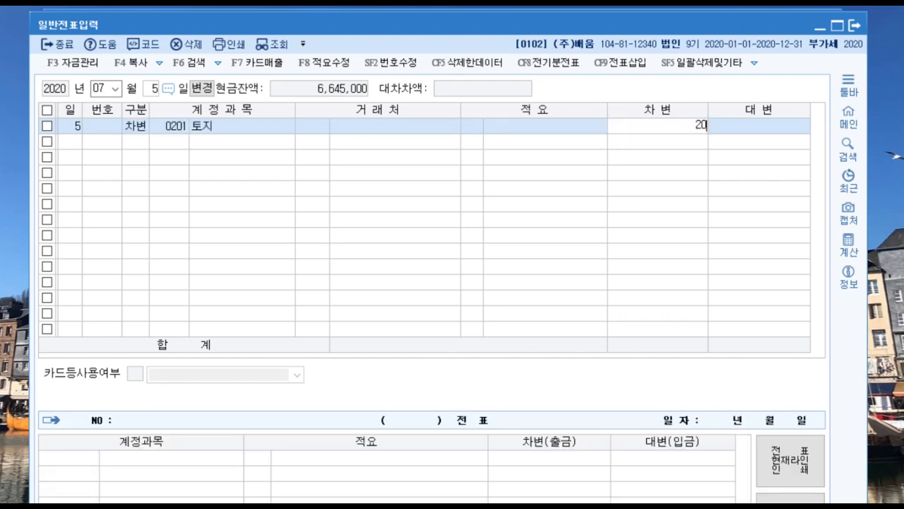
key("Return")
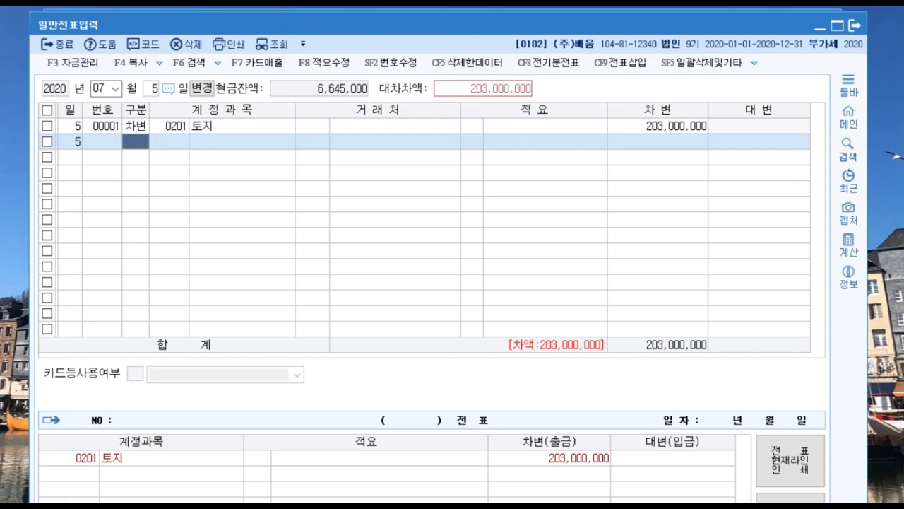
Add a credit line for 0102 당좌예금 of 3,000,000 to the July 5 voucher.
type("4")
key("Return")
type("102")
key("Return")
key("Return")
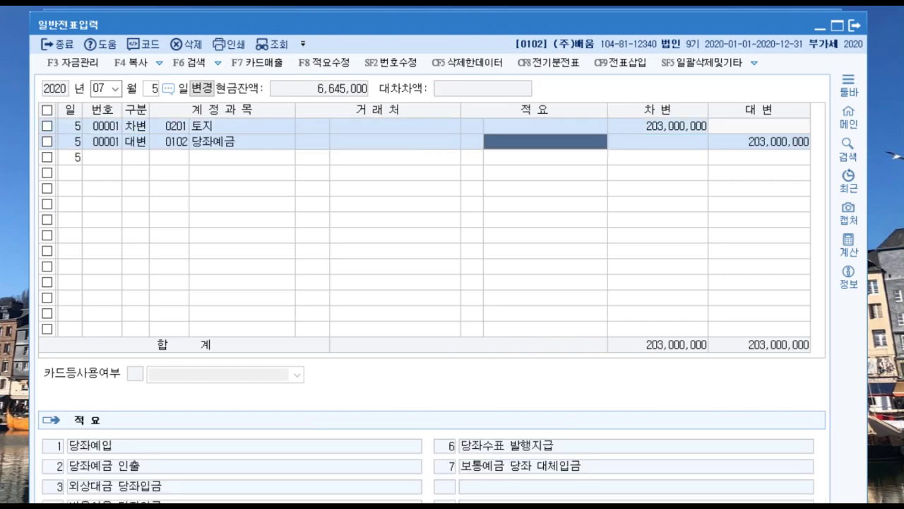
key("Return")
type("3++")
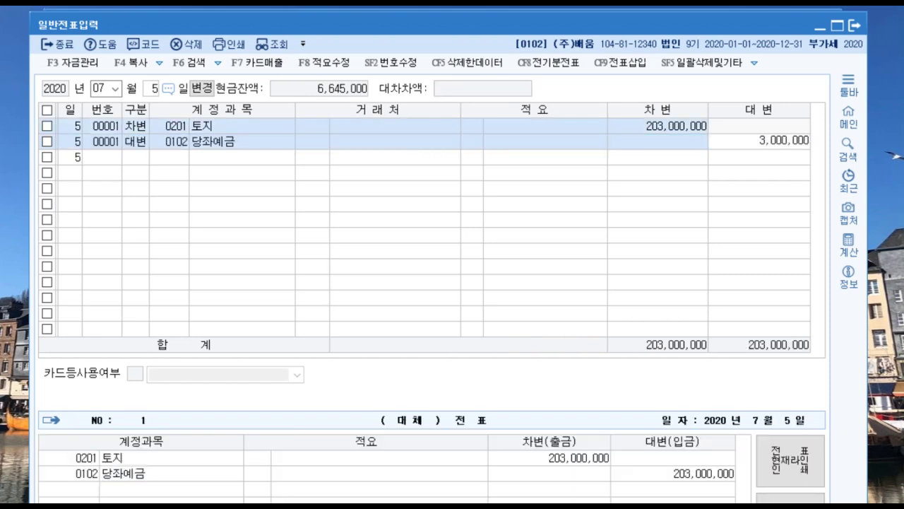
key("Return")
Add a credit line for 0917 자산수증이익 to the July 5 voucher, using the balancing amount of 200,000,000.
type("4")
key("Return")
key("F2")
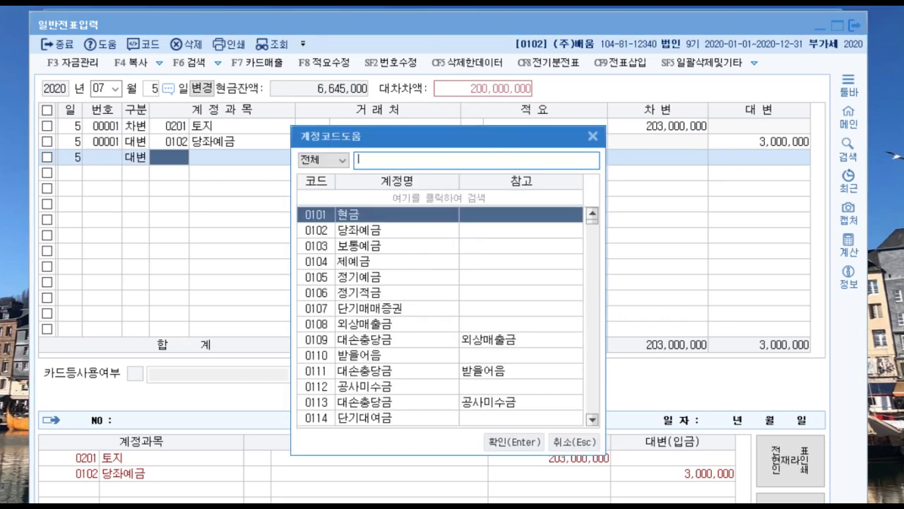
type("자산수증")
key("Return")
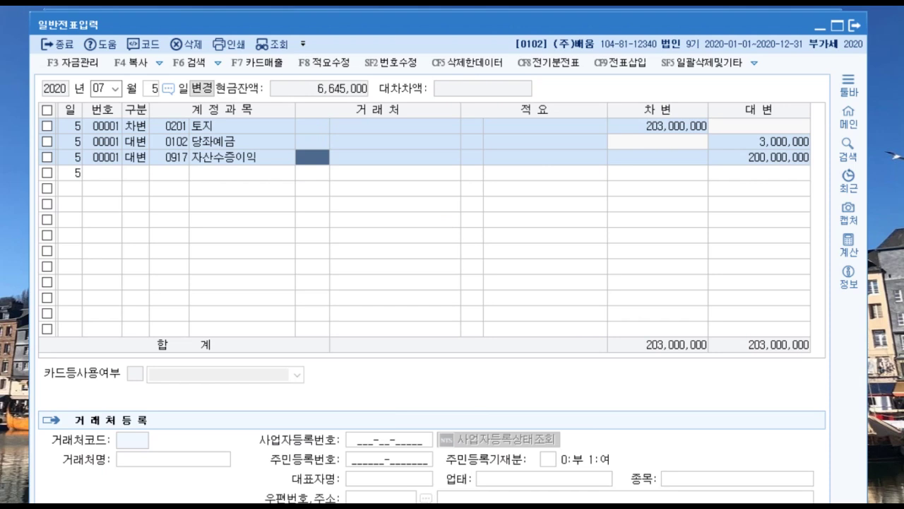
key("Escape")
Switch the voucher date to July 11 and add a debit line for 0817 세금과공과 of 700,000.
type("11")
key("Return")
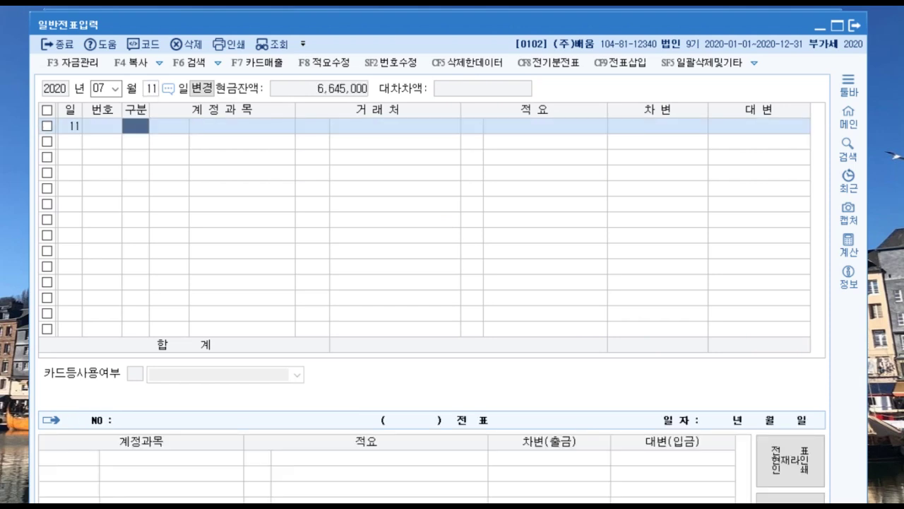
type("3")
key("Return")
type("817")
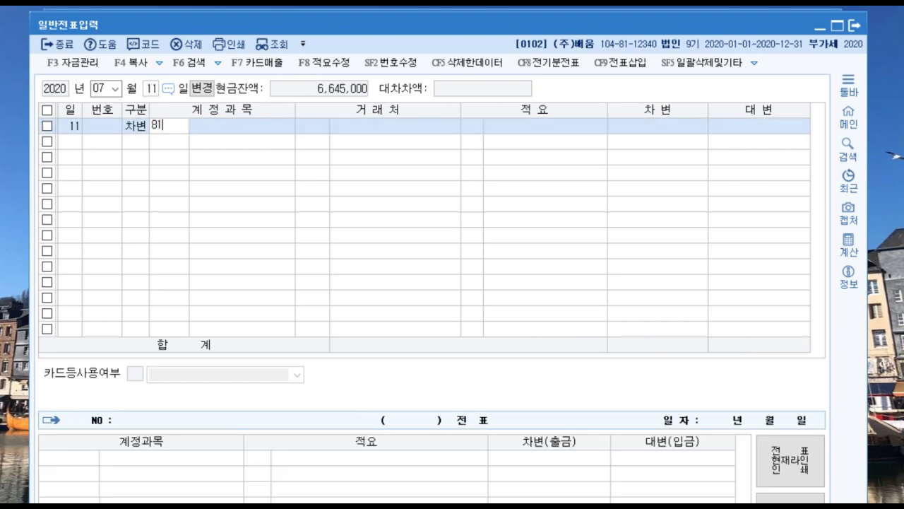
key("Return")
key("Return")
key("Return")
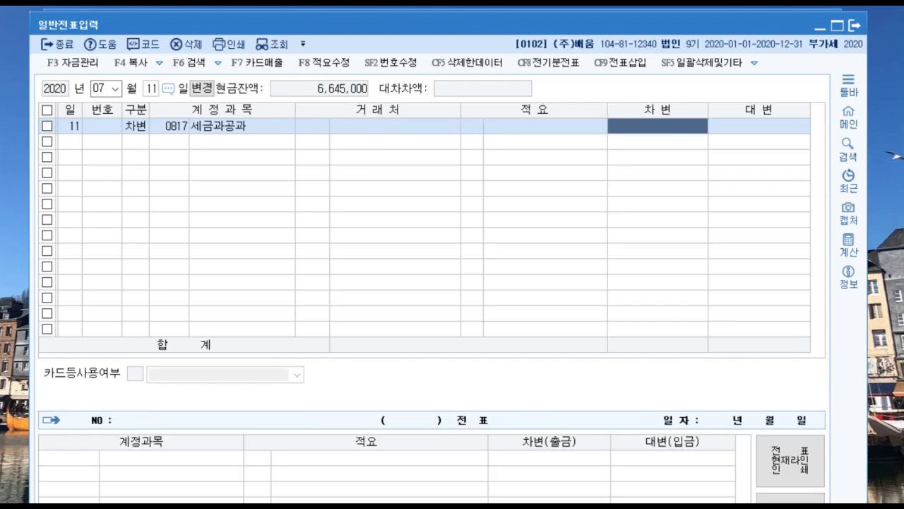
key("Left")
key("Return")
type("7")
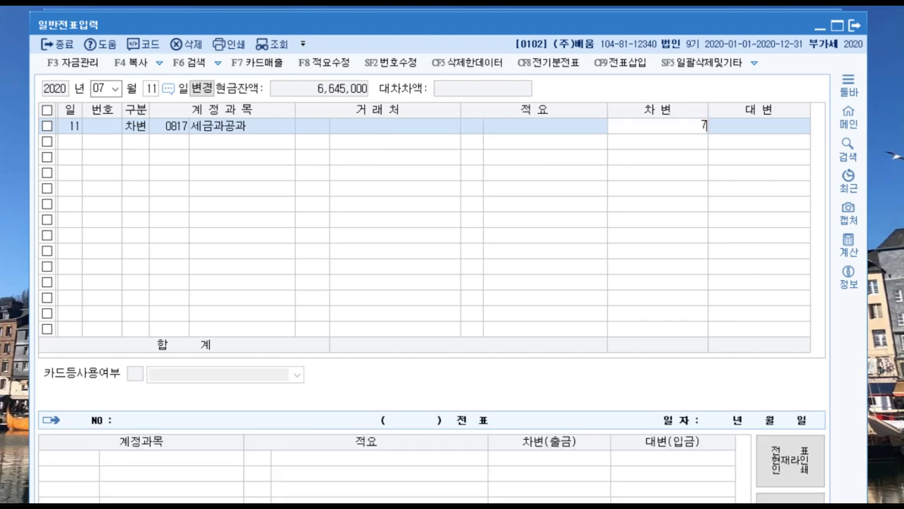
type("00,000")
key("Return")
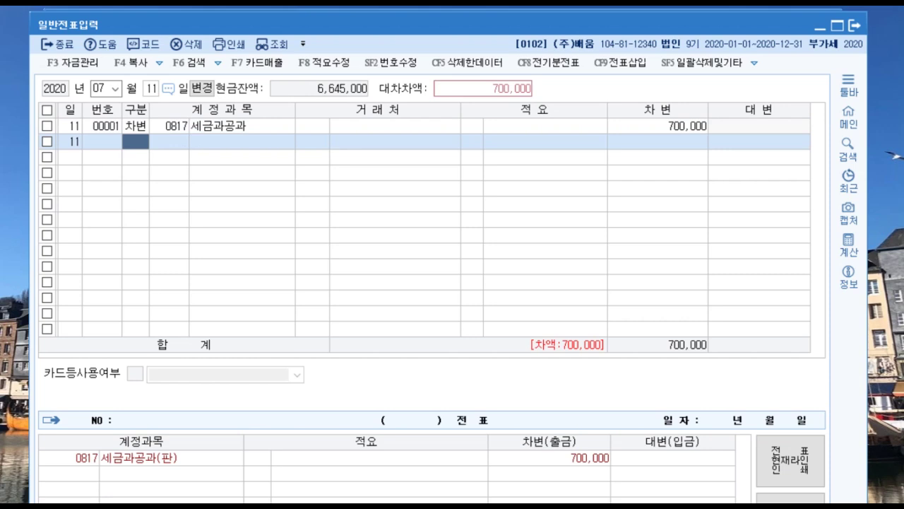
Add a credit line for 0101 현금 to the July 11 voucher, using the balancing amount of 700,000.
type("4")
key("Return")
type("101")
key("Return")
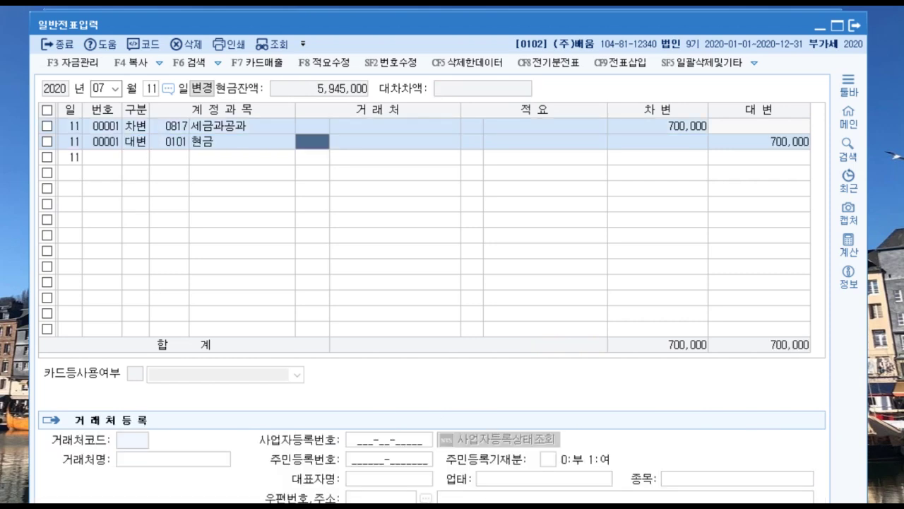
key("Escape")
Switch the voucher date to July 14 and add a debit line for 0953 기부금 of 1,500,000.
type("14")
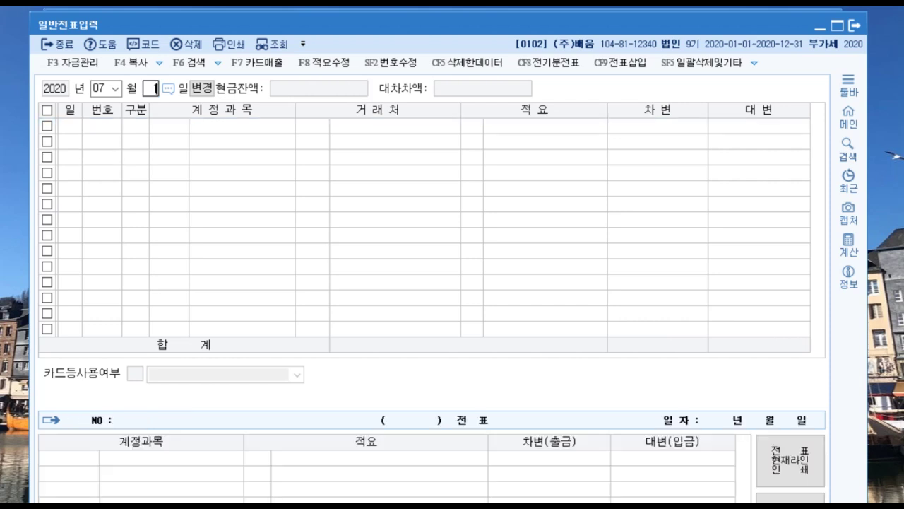
key("Return")
type("3")
key("Return")
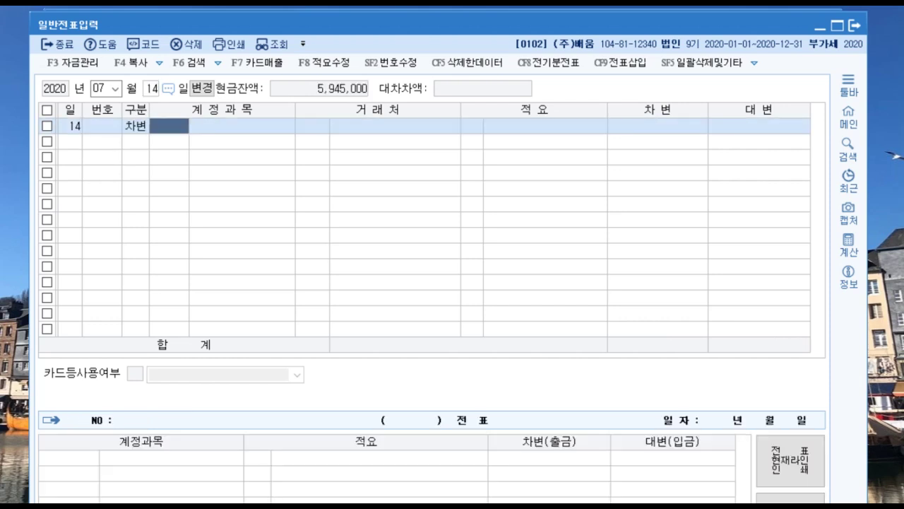
type("기부금")
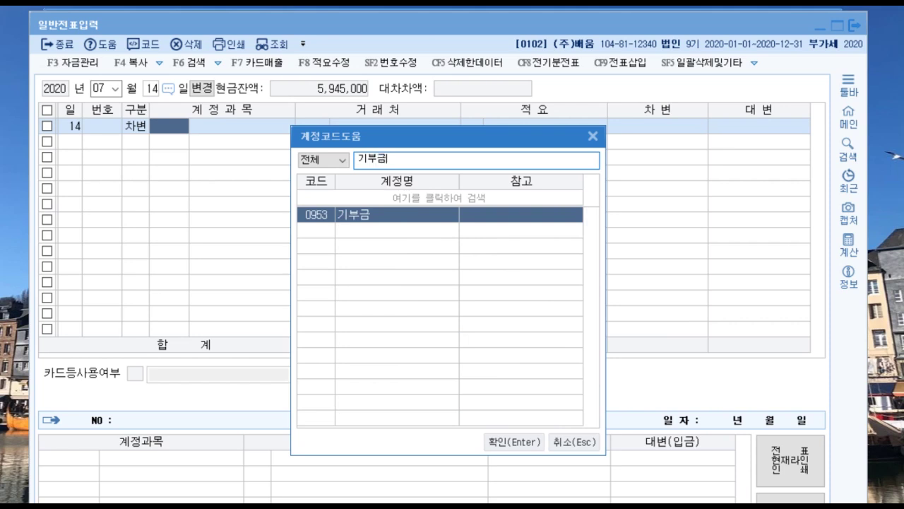
key("Return")
key("Return")
type("1500000")
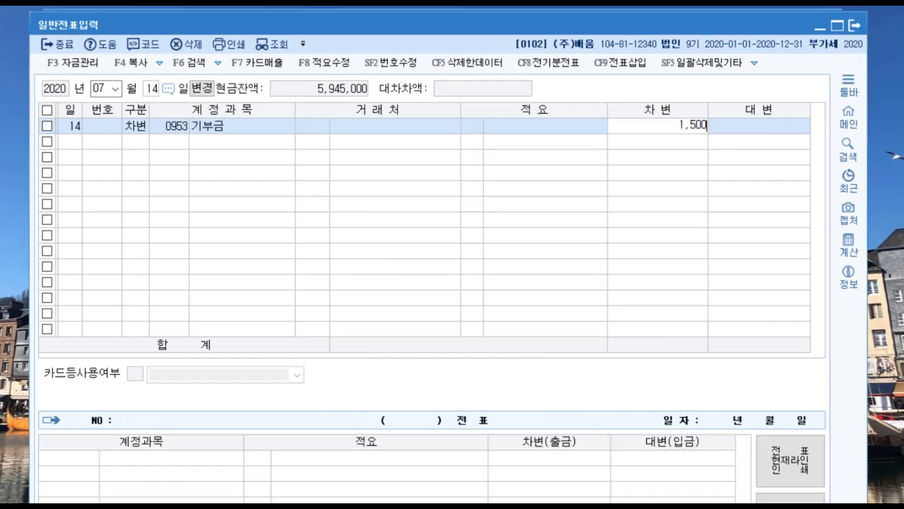
key("Return")
Add a credit line for 0101 현금 to the July 14 voucher, using the balancing amount of 1,500,000.
type("4")
key("Return")
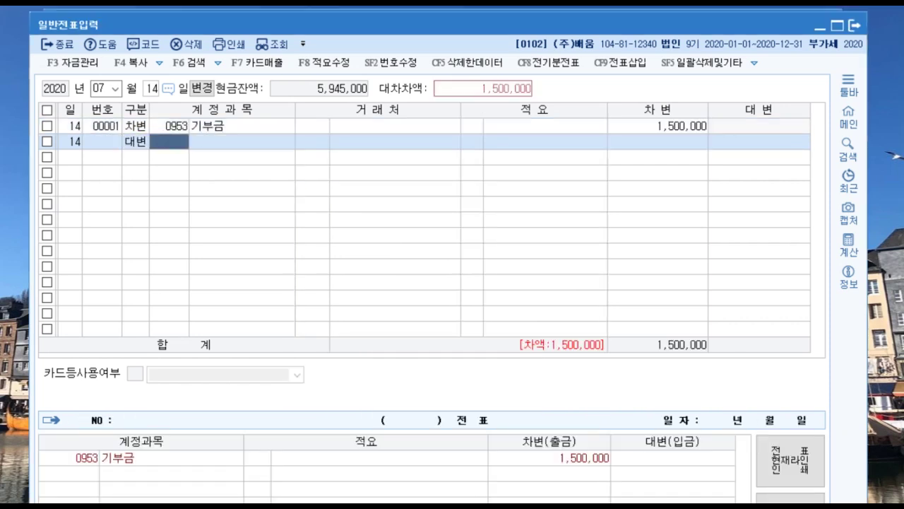
type("101")
key("Return")
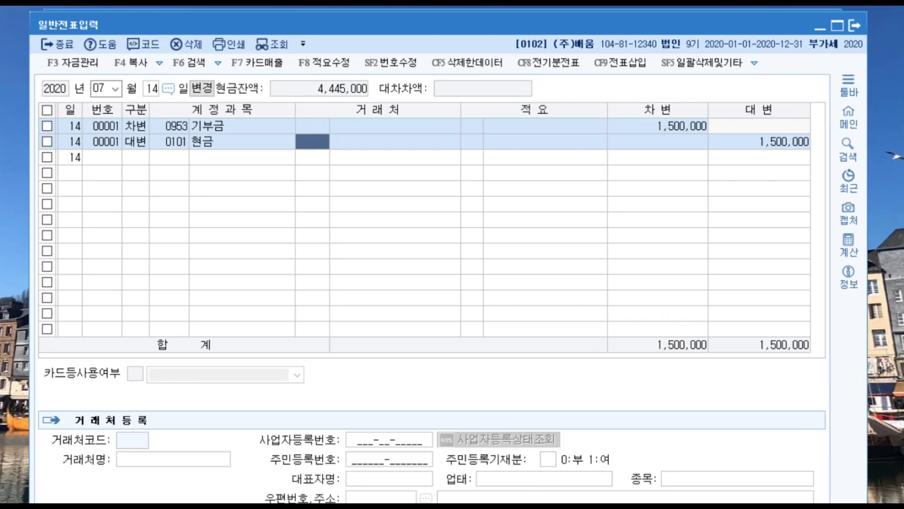
Switch the voucher date to July 19 and add a debit line for 0103 보통예금 of 11,000,000.
key("Escape")
type("19")
key("Return")
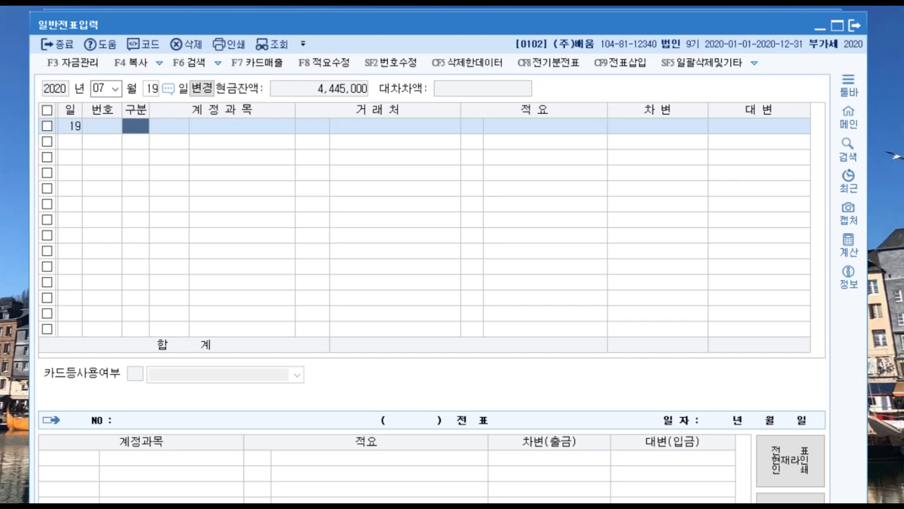
type("3")
key("Return")
type("103")
key("Return")
key("Return")
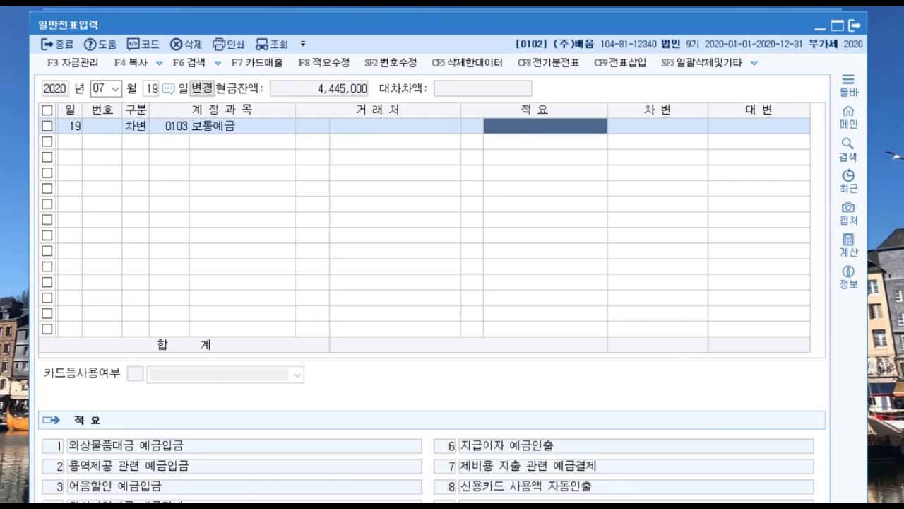
key("Return")
type("11,000,000")
key("Return")
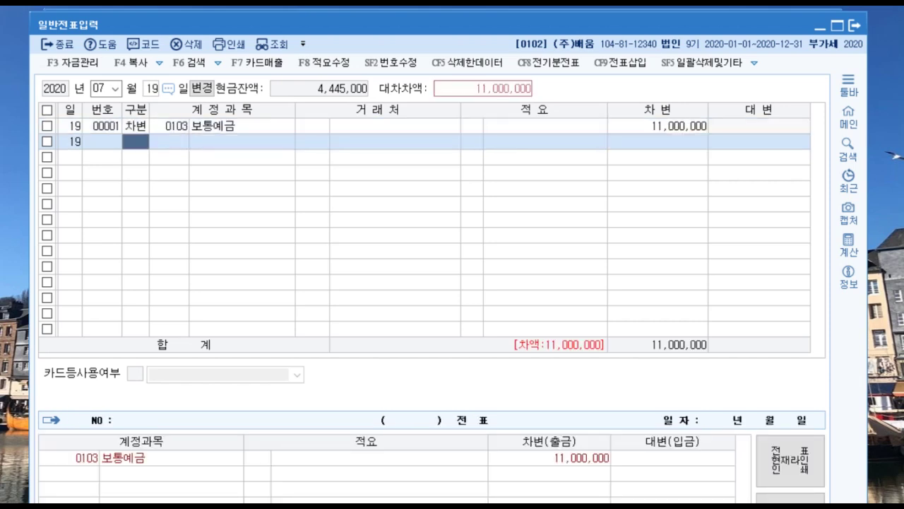
Add a credit line for 0107 단기매매증권 of 10,000,000 to the July 19 voucher.
type("4")
key("Return")
type("107")
key("Return")
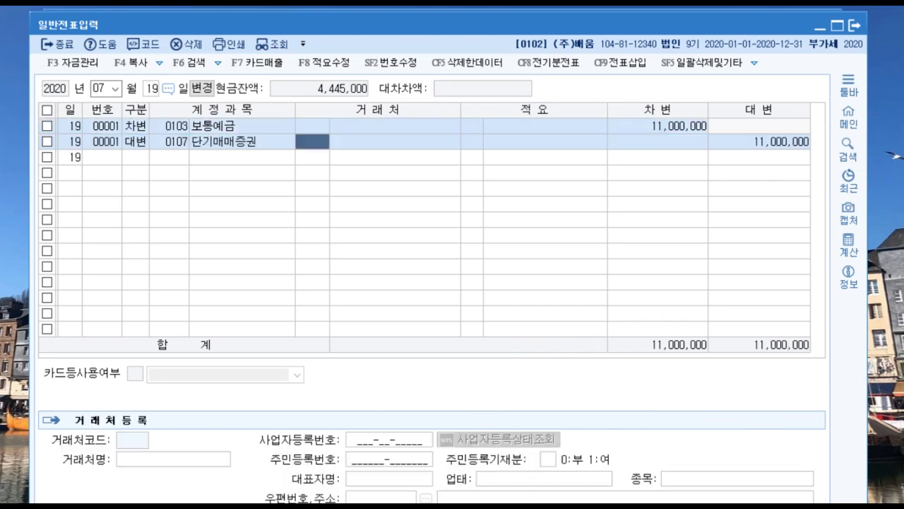
key("Return")
key("Return")
key("Return")
type("10000000")
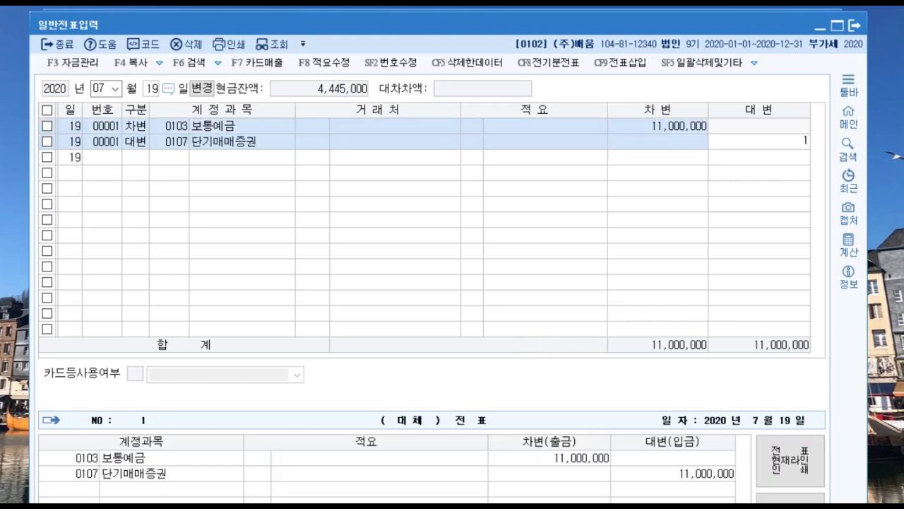
key("Return")
Add a credit line for 0906 단기매매증권처분이익 to the July 19 voucher, using the balancing amount of 1,000,000.
type("4")
key("Return")
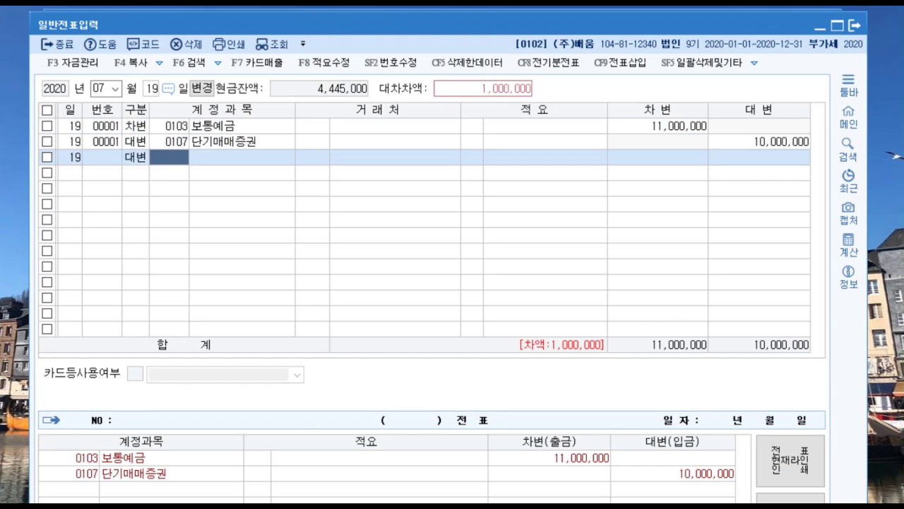
key("F2")
type("단기매매증")
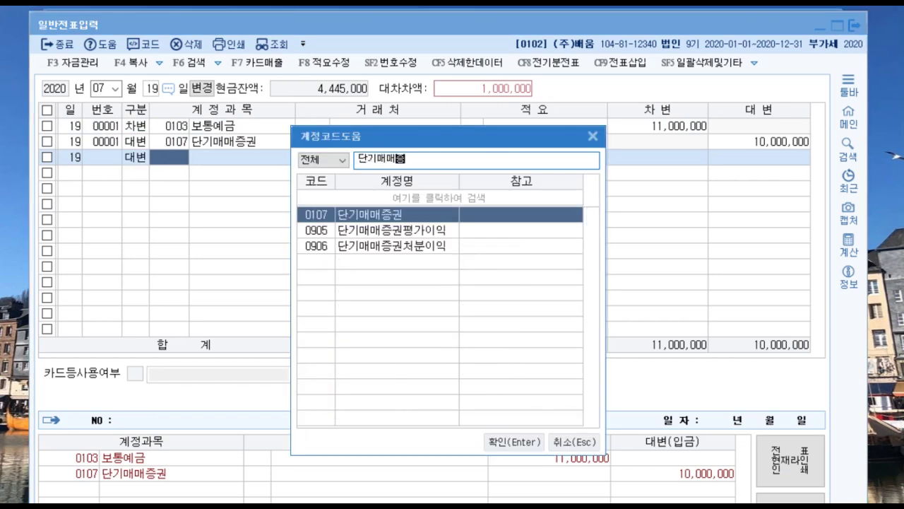
key("Down")
key("Down")
key("Return")
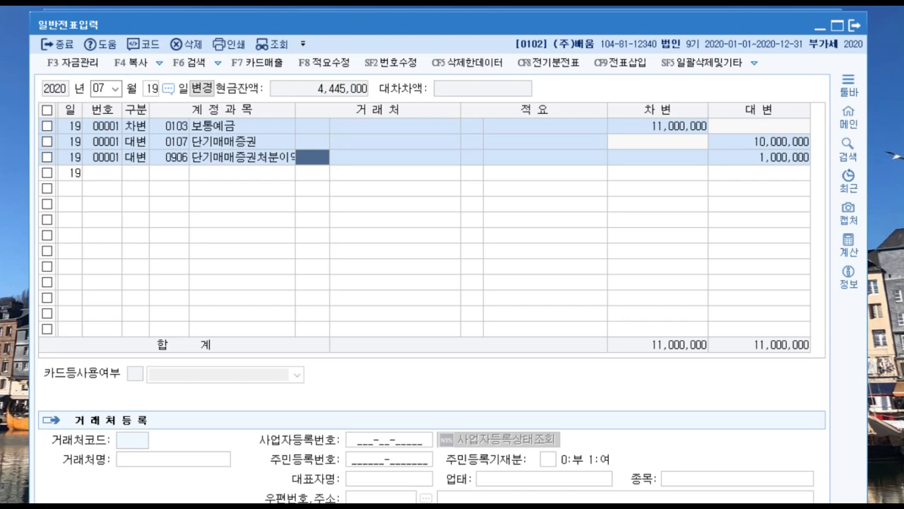
Switch the voucher date to July 22 and add a debit line for 0106 정기적금 of 3,000,000.
key("Escape")
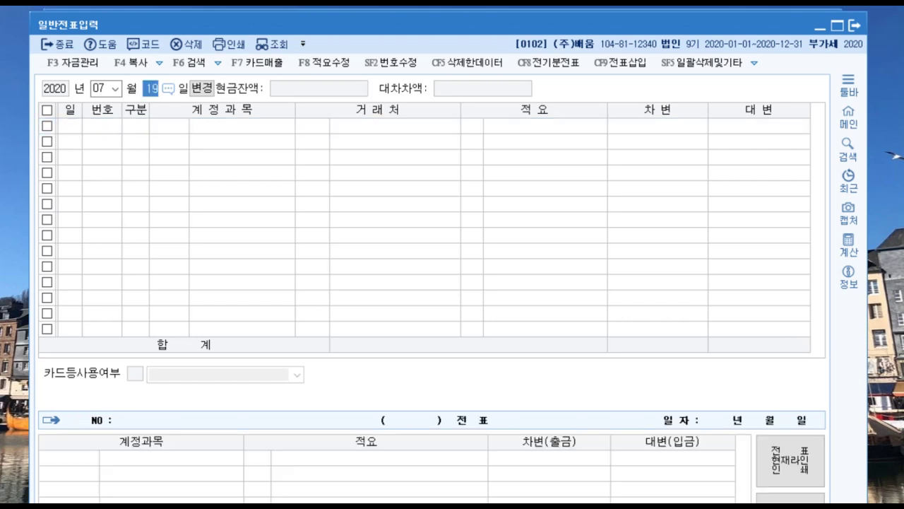
type("22")
key("Return")
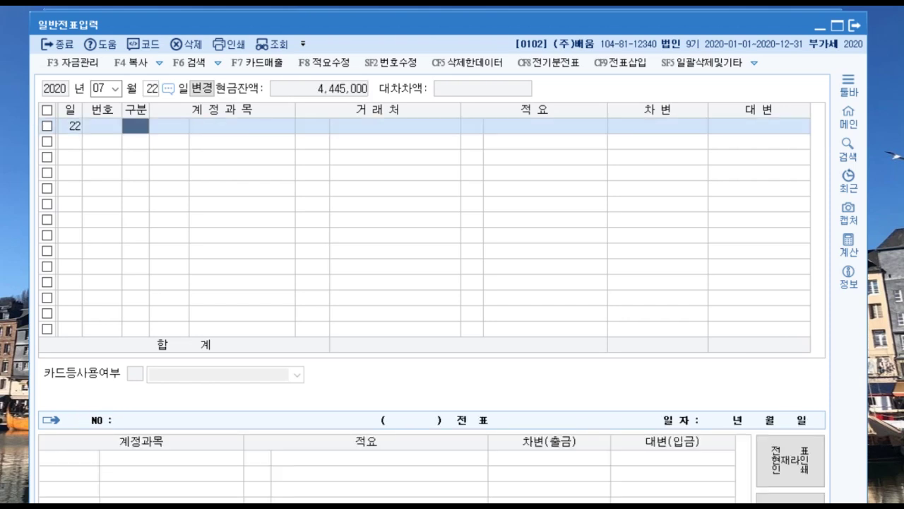
type("3")
key("Return")
type("정기적")
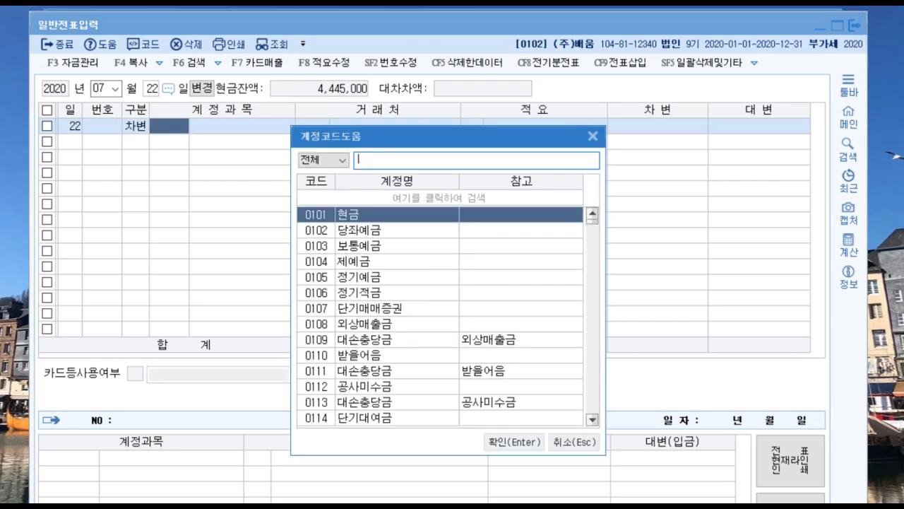
key("Return")
key("Return")
key("Return")
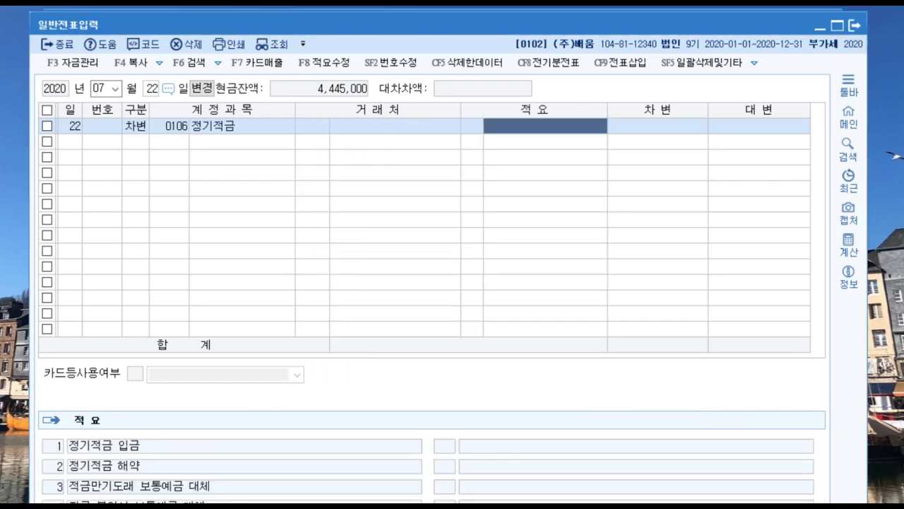
key("Return")
type("3000000")
key("Return")
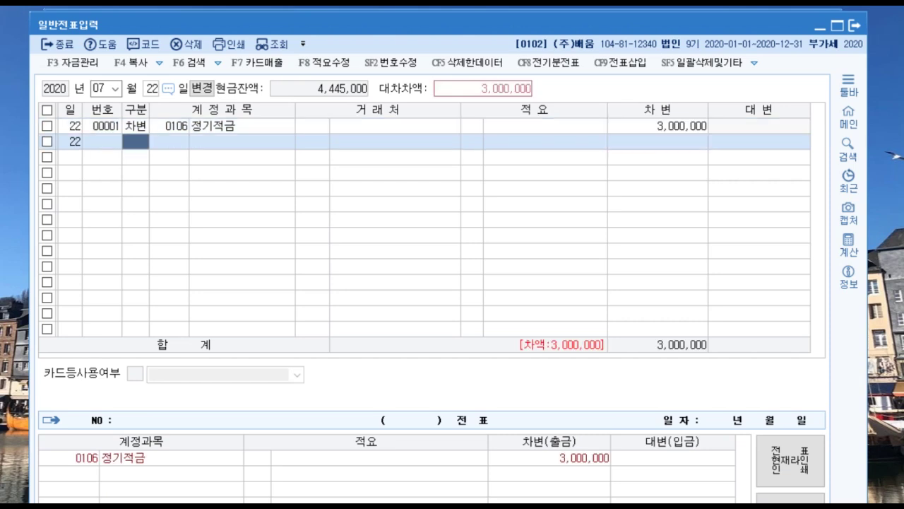
Add a second debit line for 0831 수수료비용 of 500 to the July 22 voucher.
type("831")
key("Return")
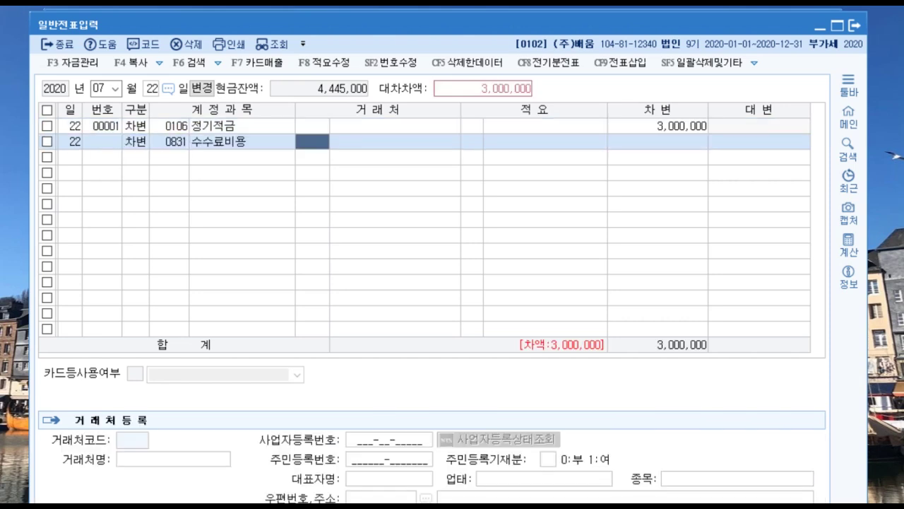
key("Return")
key("Return")
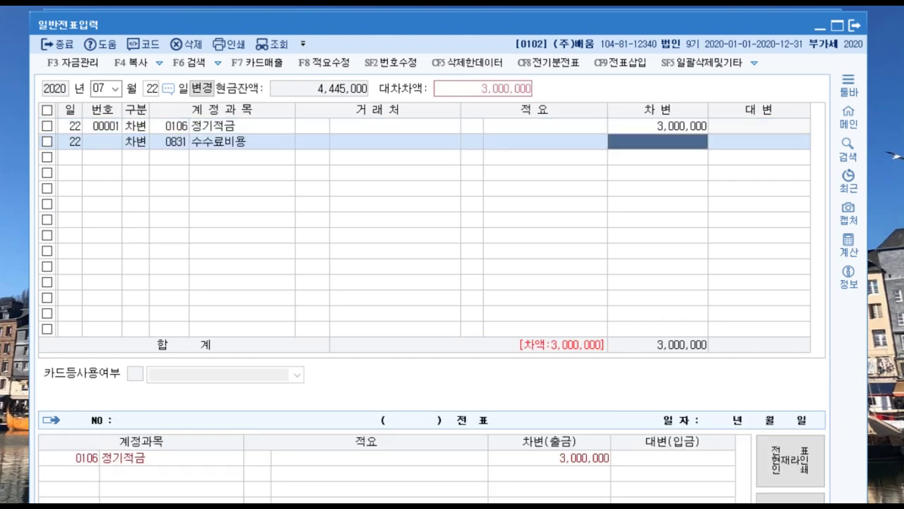
type("500")
key("Return")
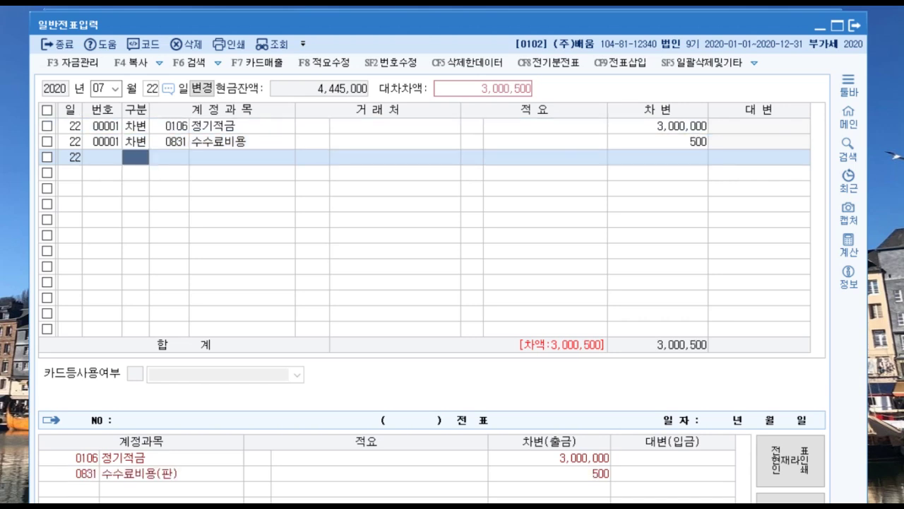
Add a credit line for 0103 보통예금 to the July 22 voucher, using the balancing amount of 3,000,500.
type("4")
key("Return")
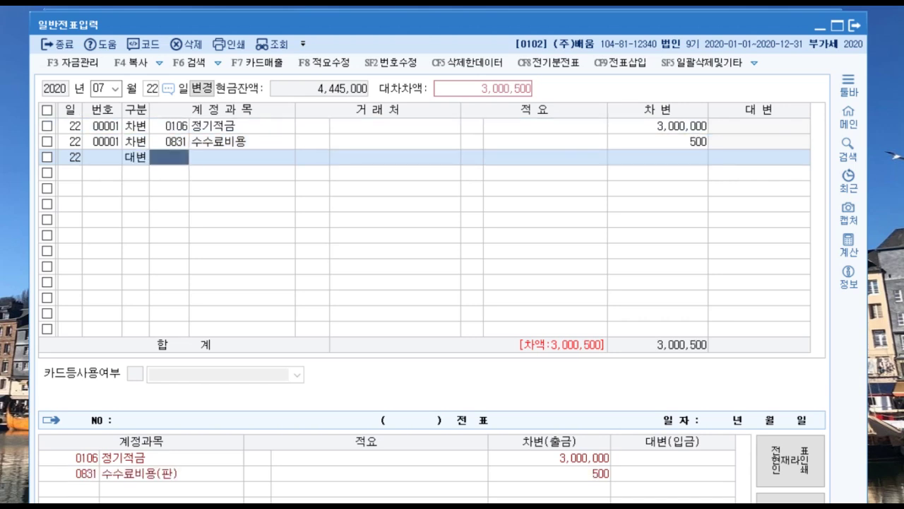
type("103")
key("Return")
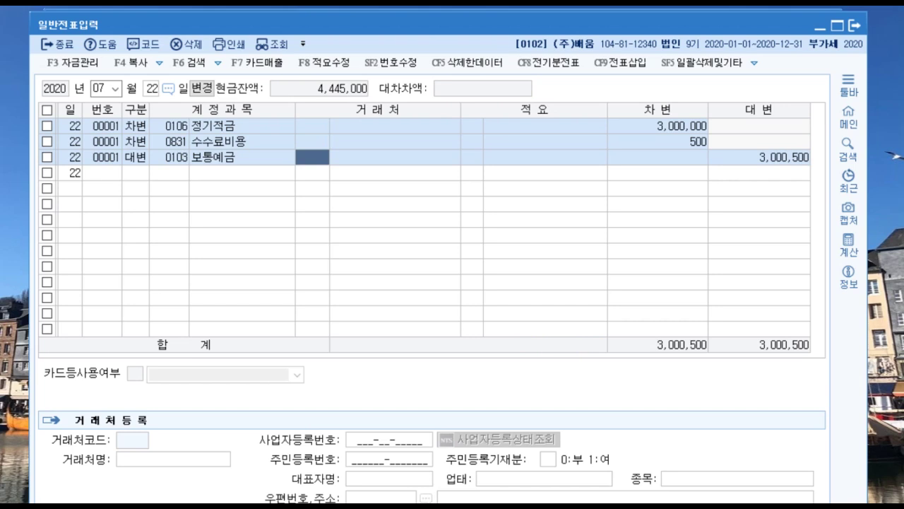
Switch the voucher date to July 23 and add a debit line for 0226 개발비 of 50,000,000, skipping the fixed-asset registration.
key("Escape")
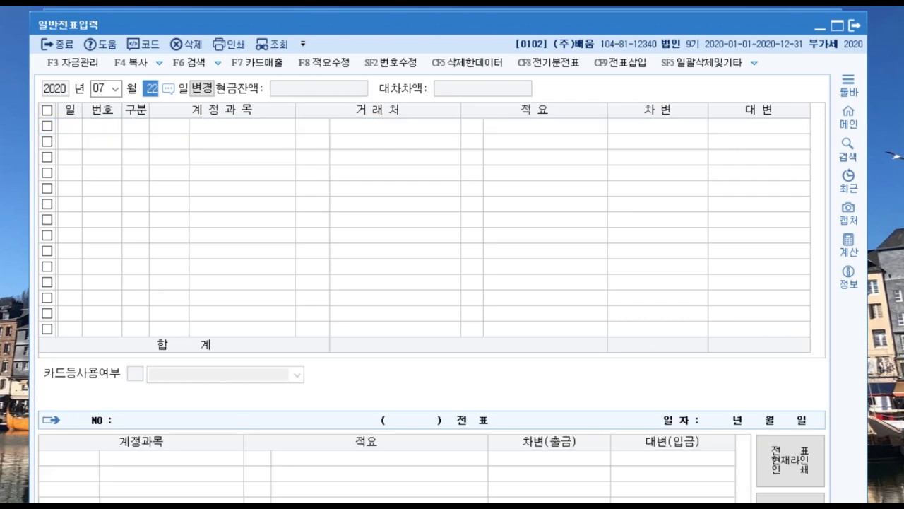
type("23")
key("Return")
type("3")
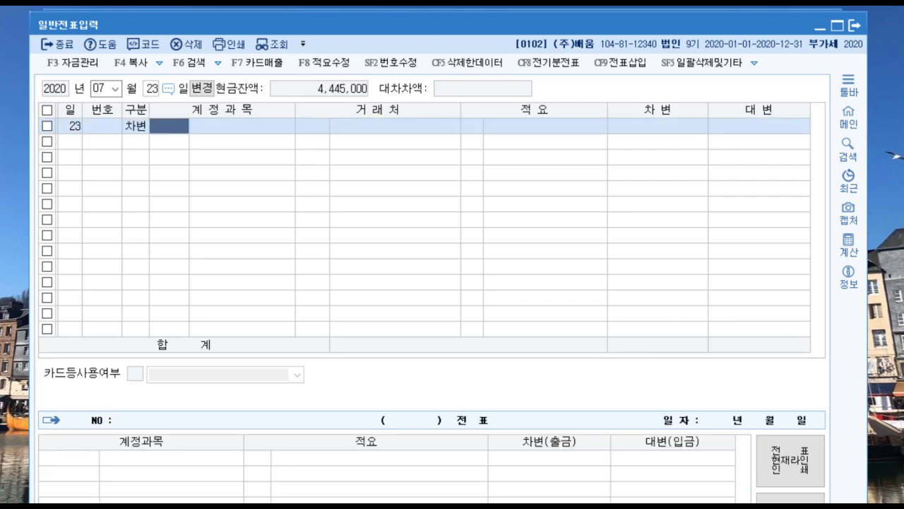
key("F2")
key("Return")
key("Return")
key("Return")
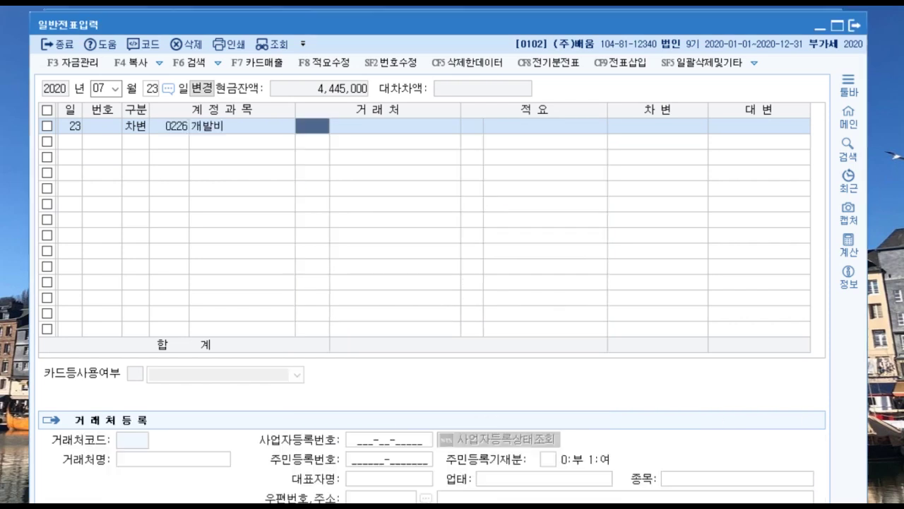
type("50")
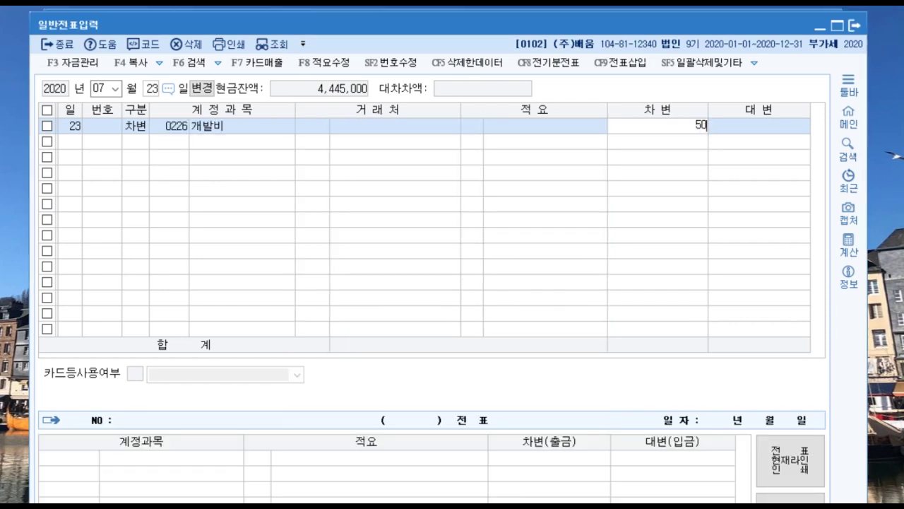
type(",000,000")
key("Return")
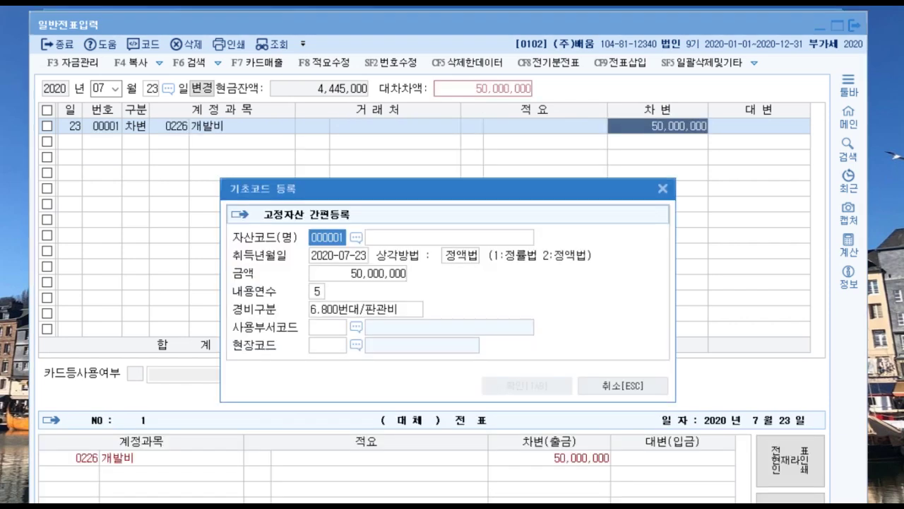
key("Escape")
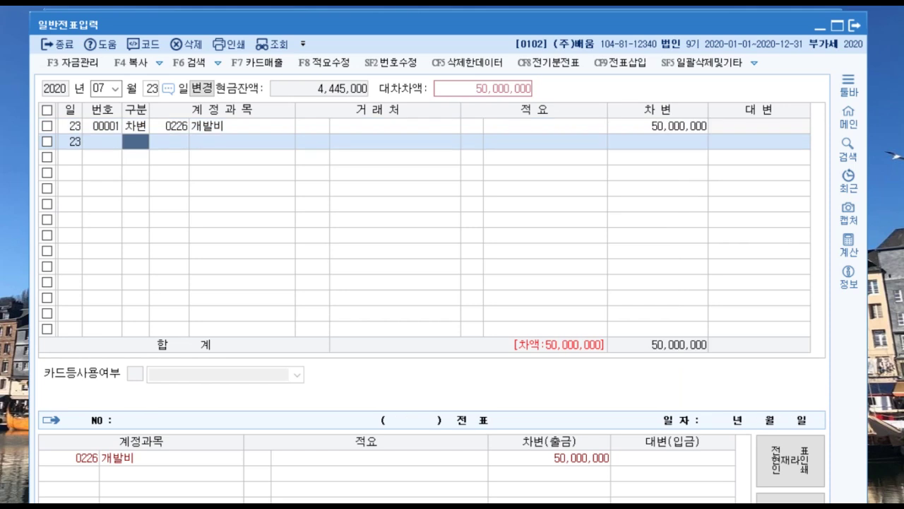
Add a credit line for 0103 보통예금 to the July 23 voucher, using the balancing amount of 50,000,000.
type("4")
key("Return")
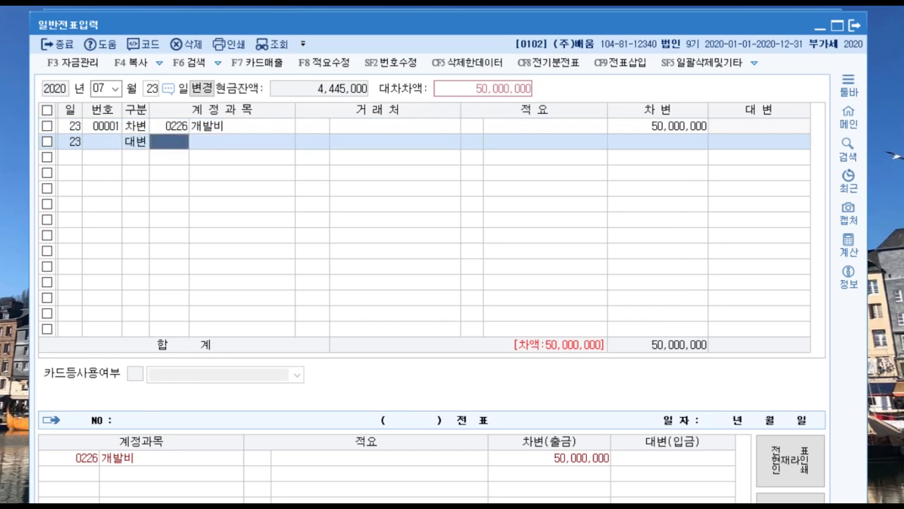
type("103")
key("Return")
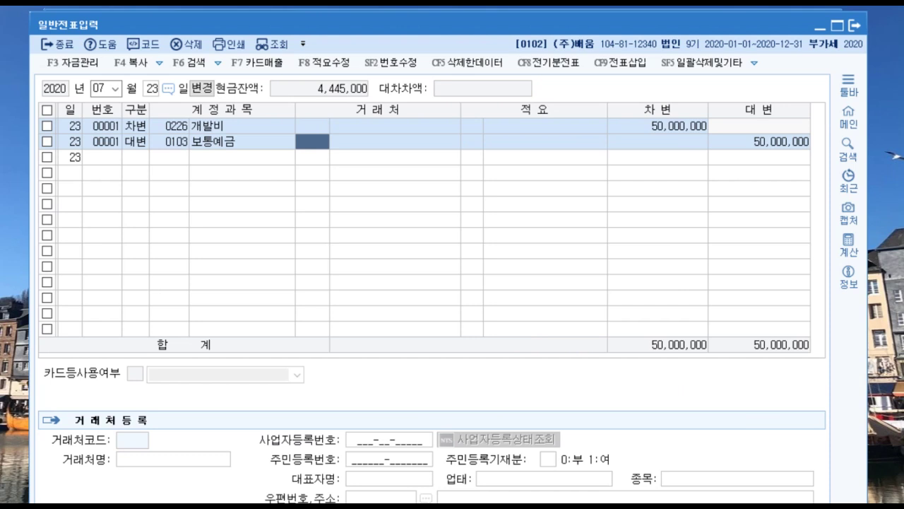
Switch the voucher date to July 27 and add a debit line for 0817 세금과공과 of 62,500.
left_click(152, 88)
type("27")
key("Return")
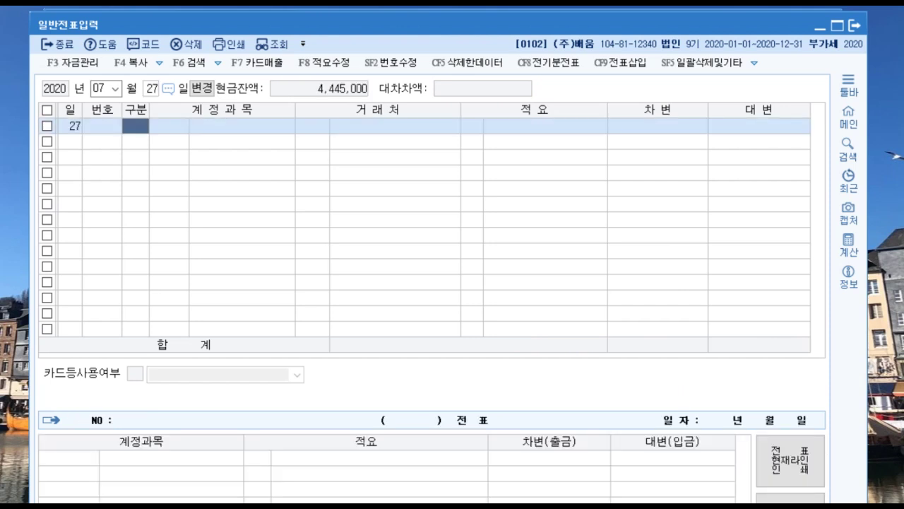
type("3")
key("Return")
type("817")
key("Return")
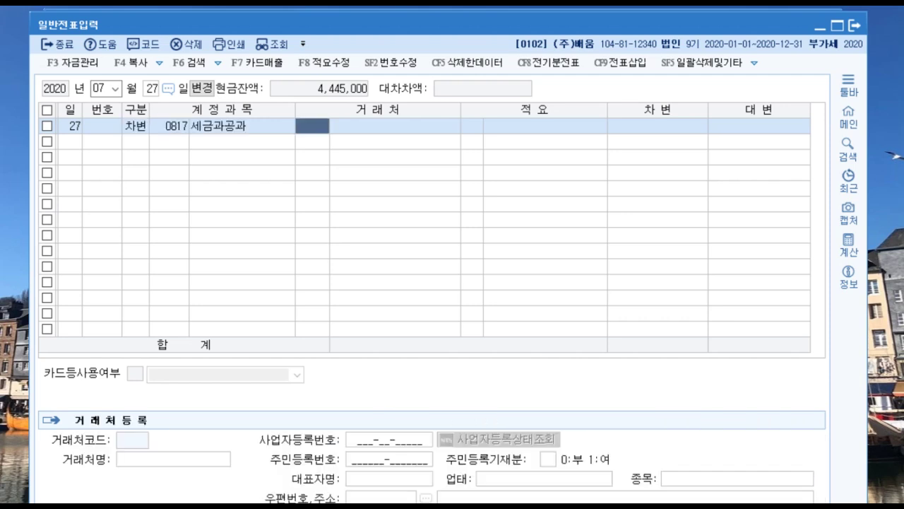
key("Return")
key("Return")
type("62500")
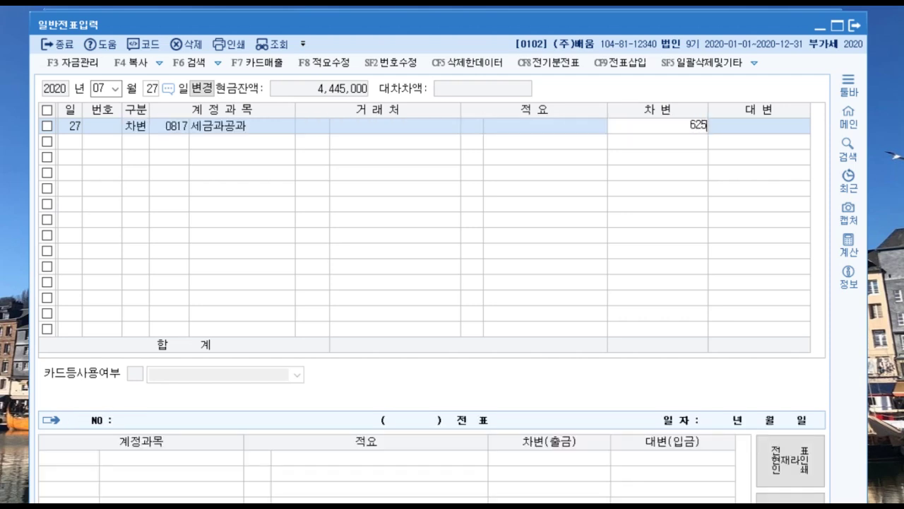
key("Return")
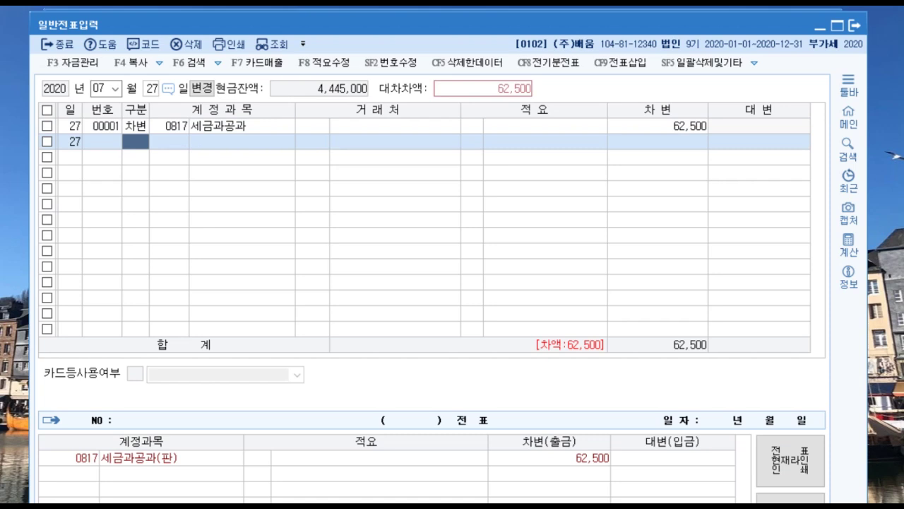
Add a credit line for 0101 현금 to the July 27 voucher, using the balancing amount of 62,500.
type("4")
key("Return")
type("101")
key("Return")
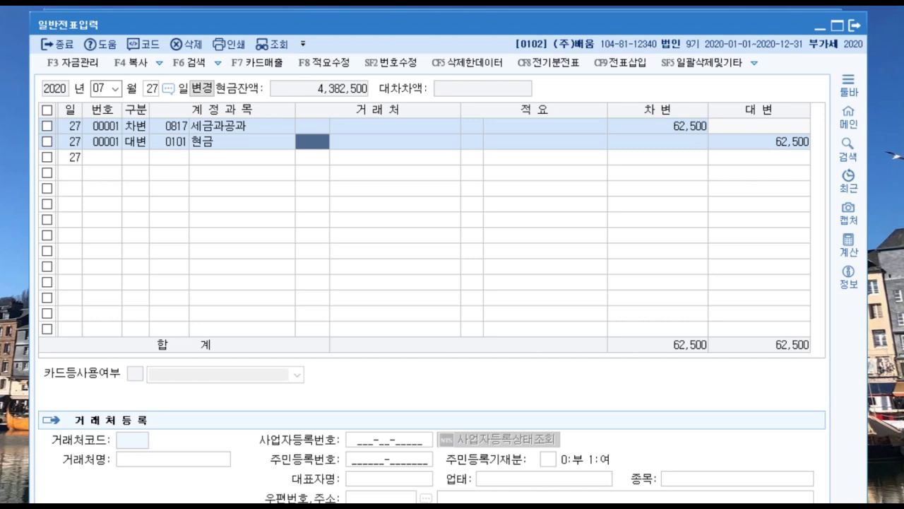
Switch the voucher date to July 28 and add a debit line for 0815 수도광열비 of 200,000.
key("Escape")
type("28")
key("Return")
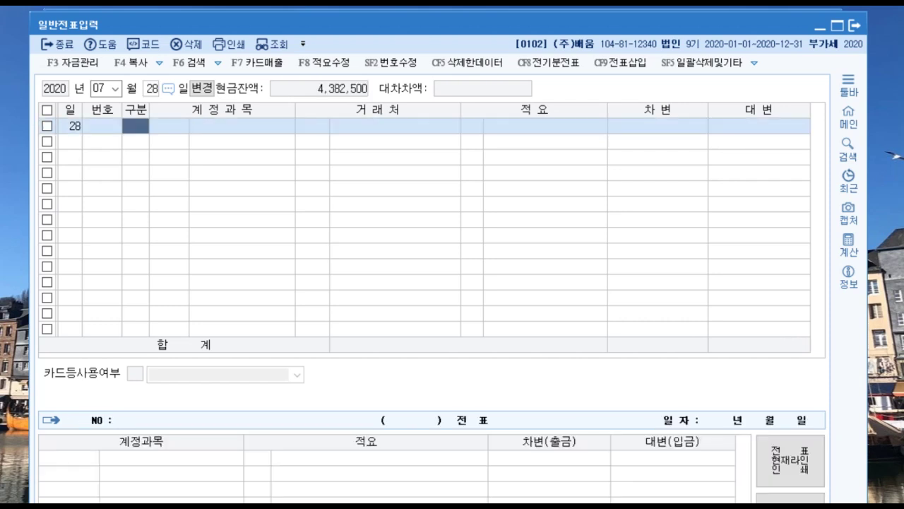
type("3")
key("Return")
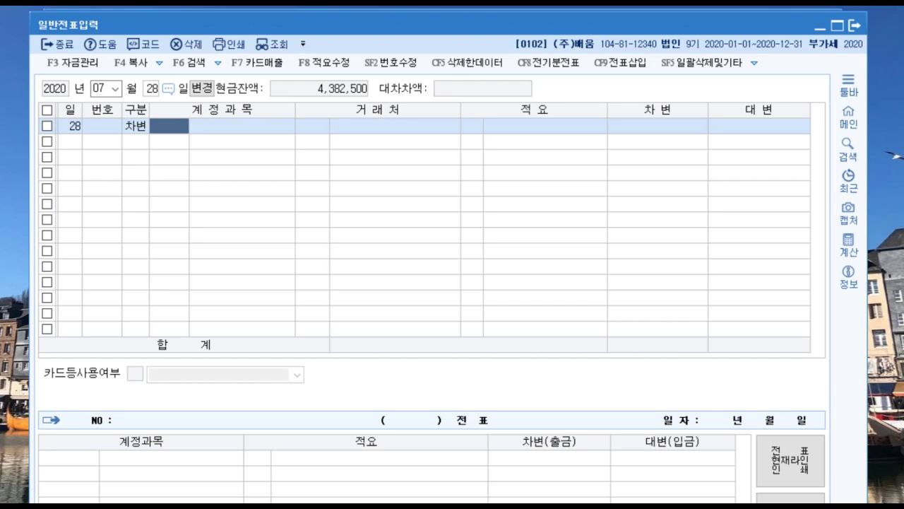
type("815")
key("Return")
key("Return")
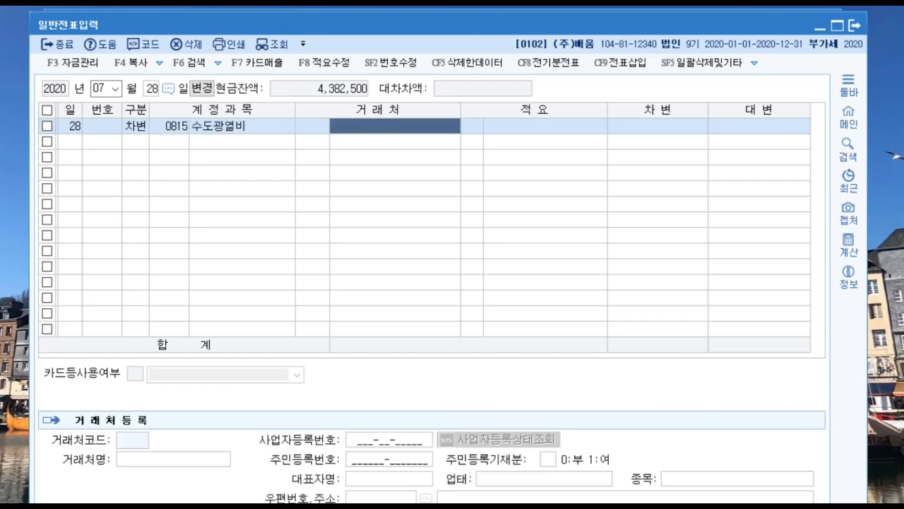
key("Return")
key("Return")
type("200000")
key("Return")
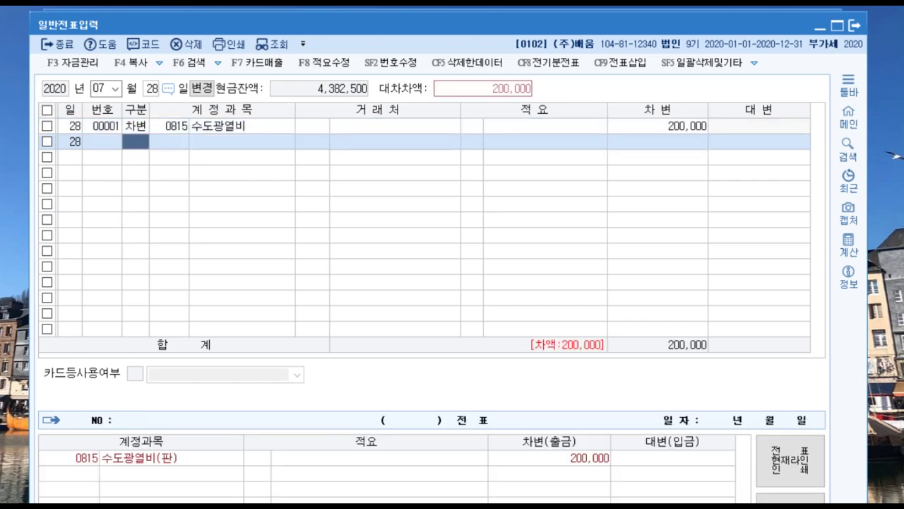
Add a second debit line for 0516 전력비 of 500,000 to the July 28 voucher.
type("3")
key("Return")
type("516")
key("Return")
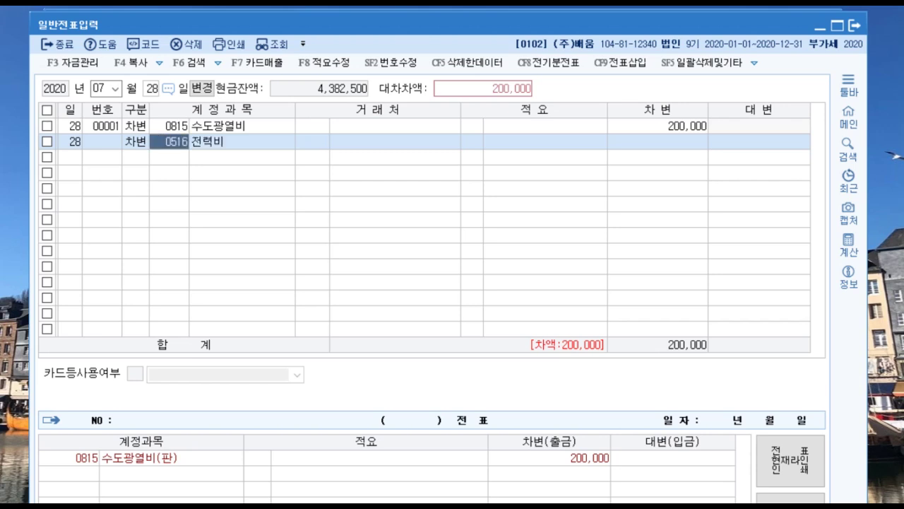
key("Return")
key("Return")
type("500")
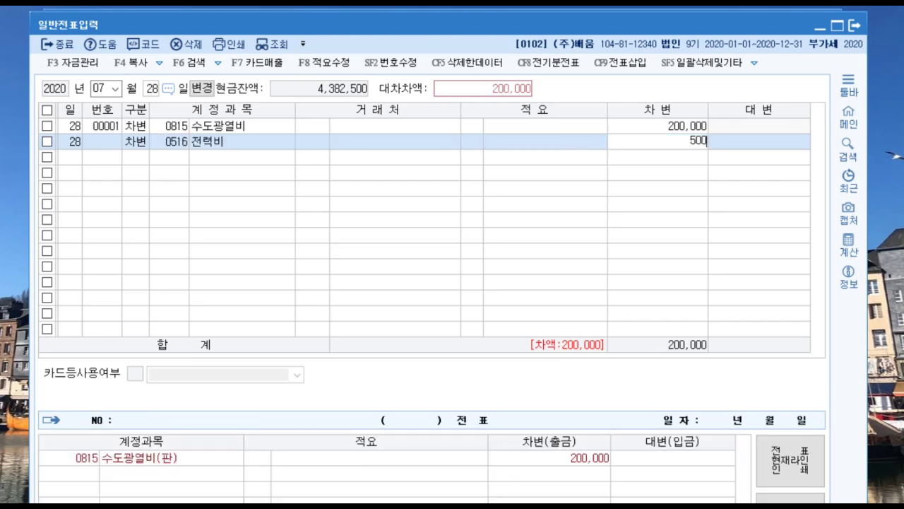
type(",000")
key("Return")
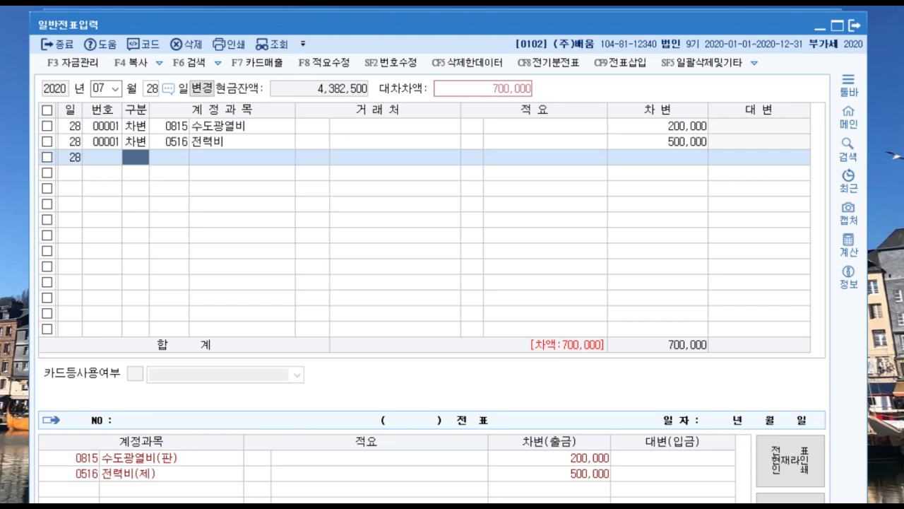
Add a credit line for 0253 미지급금 with counterparty 신한카드 to the July 28 voucher, using the balancing amount of 700,000.
type("4")
key("Return")
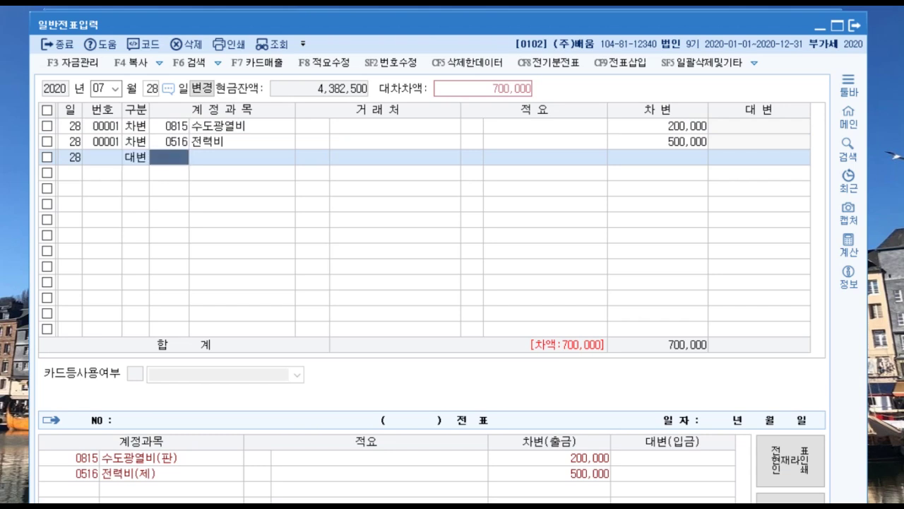
type("253")
key("Return")
key("F2")
type("카드")
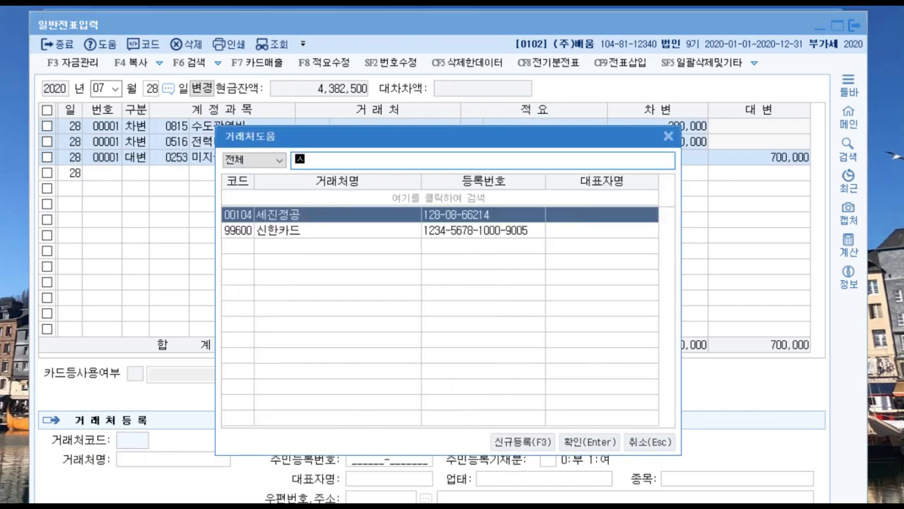
key("Return")
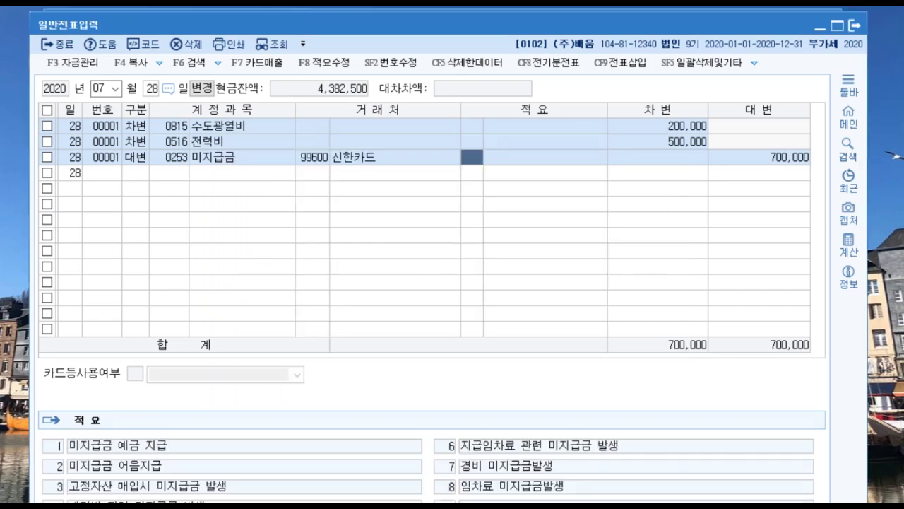
Switch the voucher date to July 29 and add a debit line for 0961 재해손실 of 5,000,000.
key("Escape")
type("29")
key("Return")
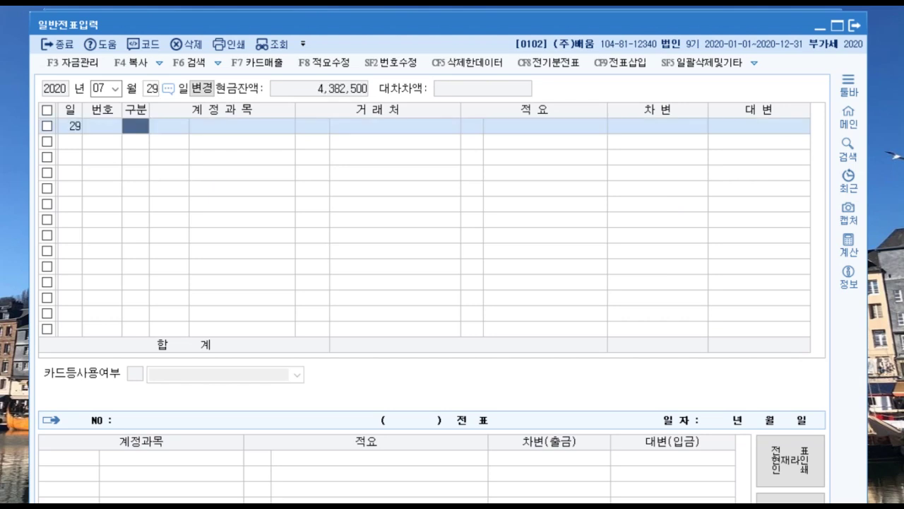
type("3")
key("F2")
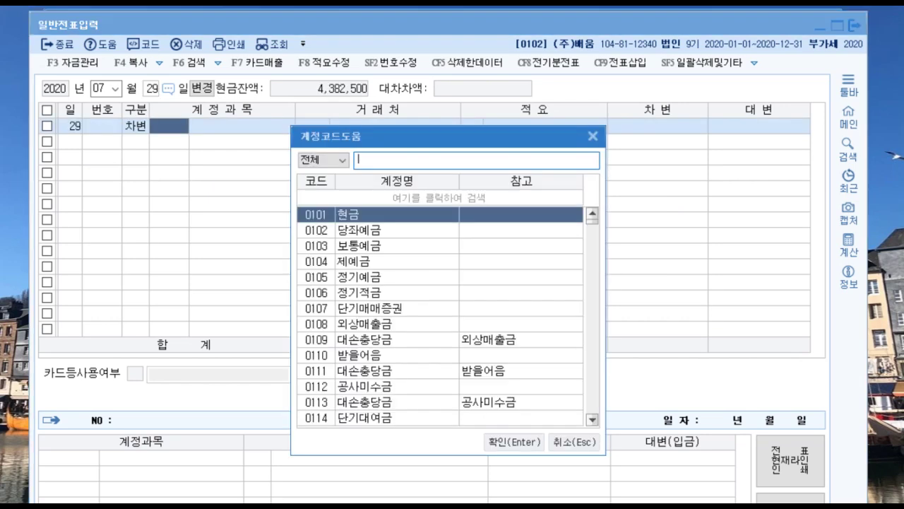
type("재해")
key("Return")
key("Return")
key("Return")
key("Return")
key("Return")
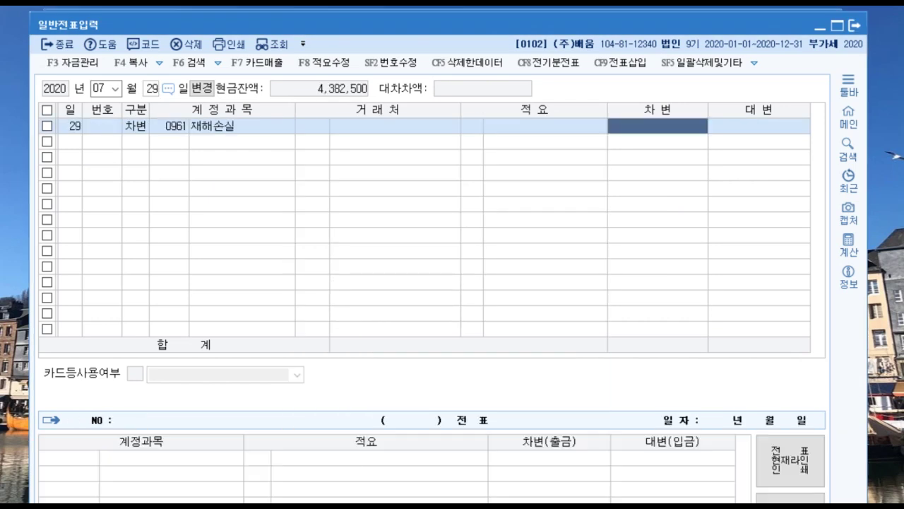
type("5000000")
key("Return")
Add a balancing credit line for 0153 원재료 of 5,000,000 with summary 08 타계정으로 대체액 원가명세서 반영분 to the July 29 voucher.
type("4")
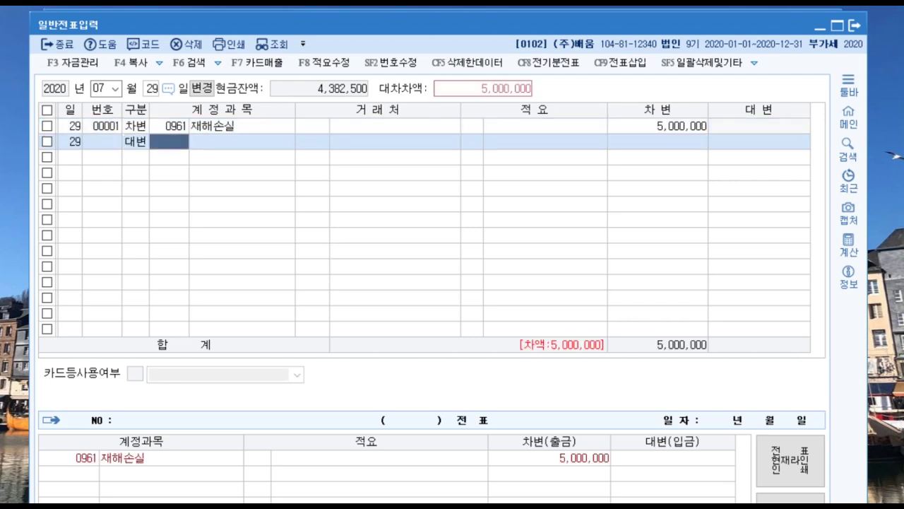
type("153")
key("Return")
key("Return")
key("Return")
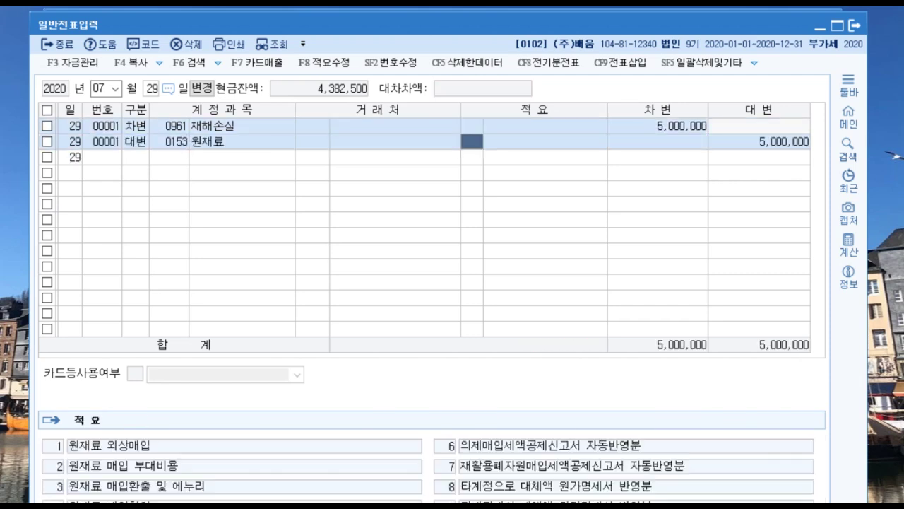
key("F2")
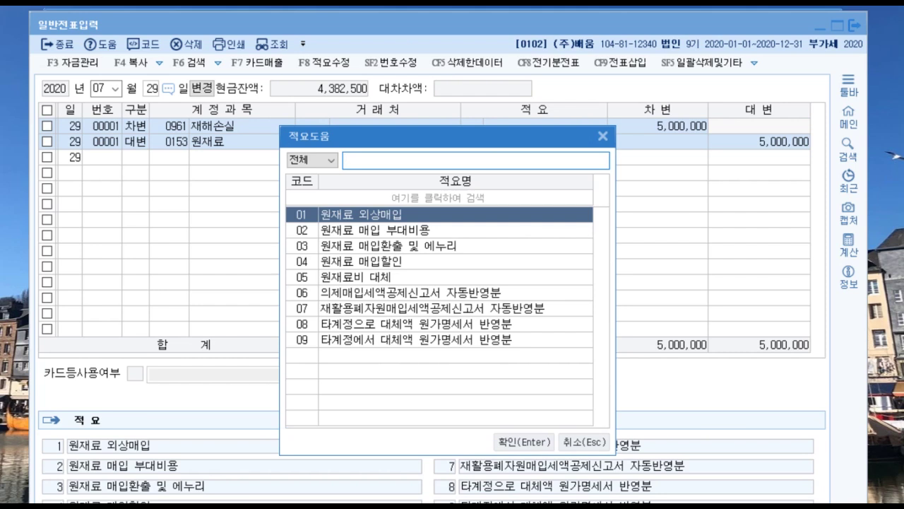
key("Down")
key("Down")
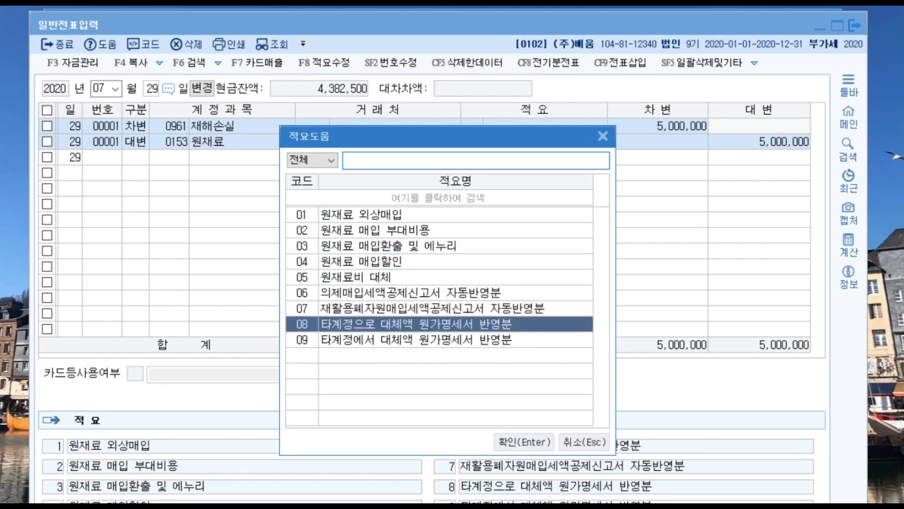
key("Return")
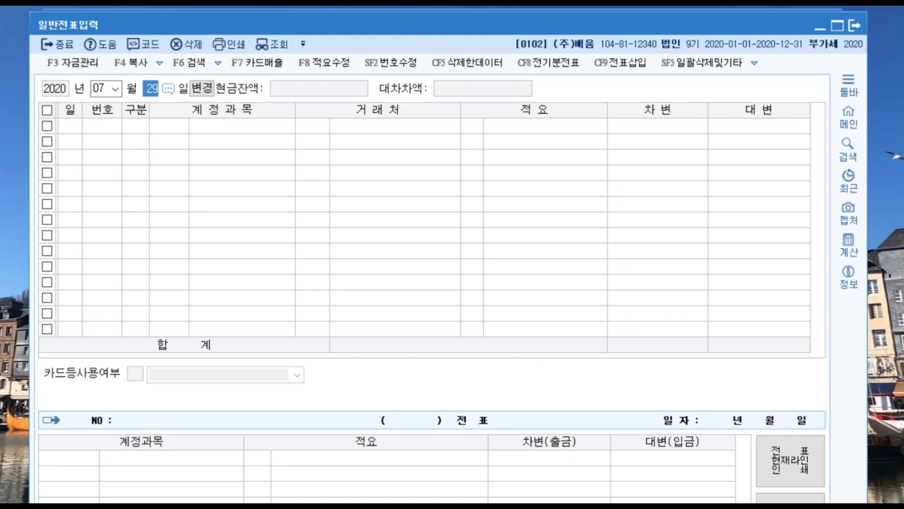
Switch the voucher date to August 10 and add a debit line for 0254 예수금 of 440,000.
left_click(99, 89)
type("8")
key("Return")
type("10")
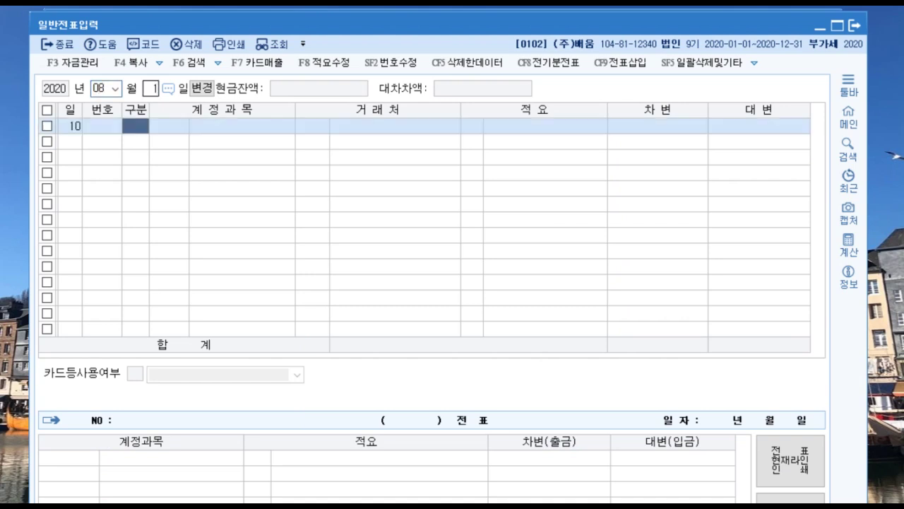
type("3")
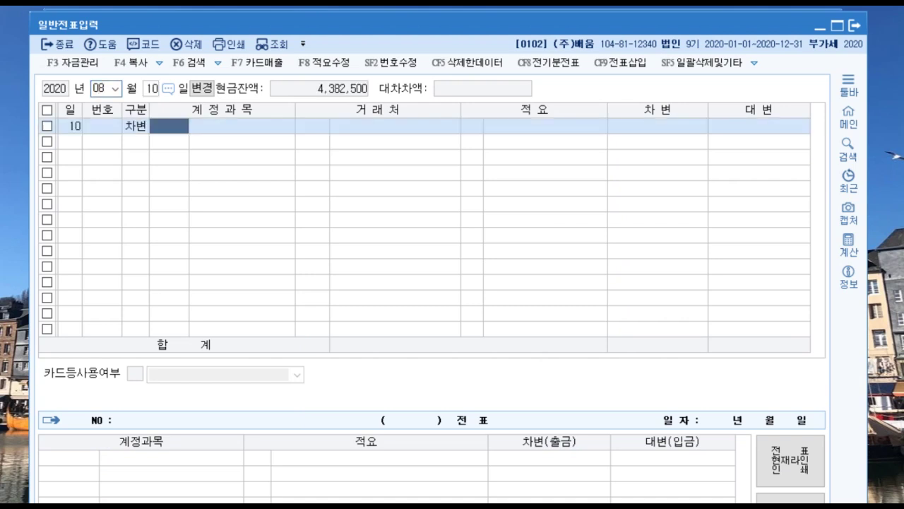
type("254")
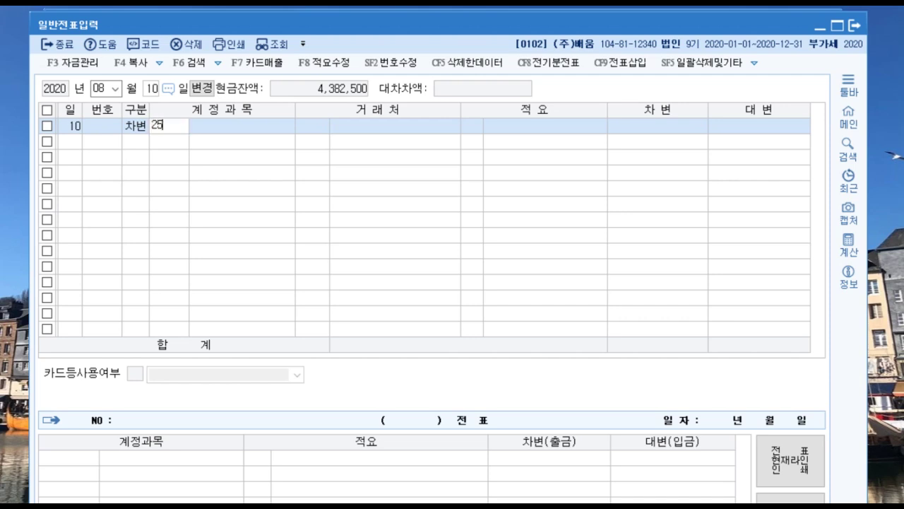
key("Return")
key("Return")
key("Return")
type("4400000")
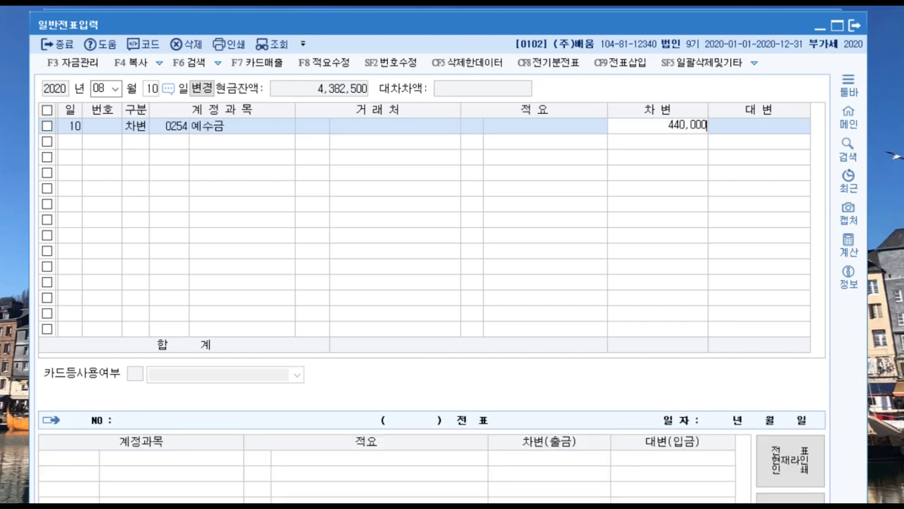
key("Return")
Add a second debit line for 0811 복리후생비 of 160,000 to the August 10 voucher.
type("3811")
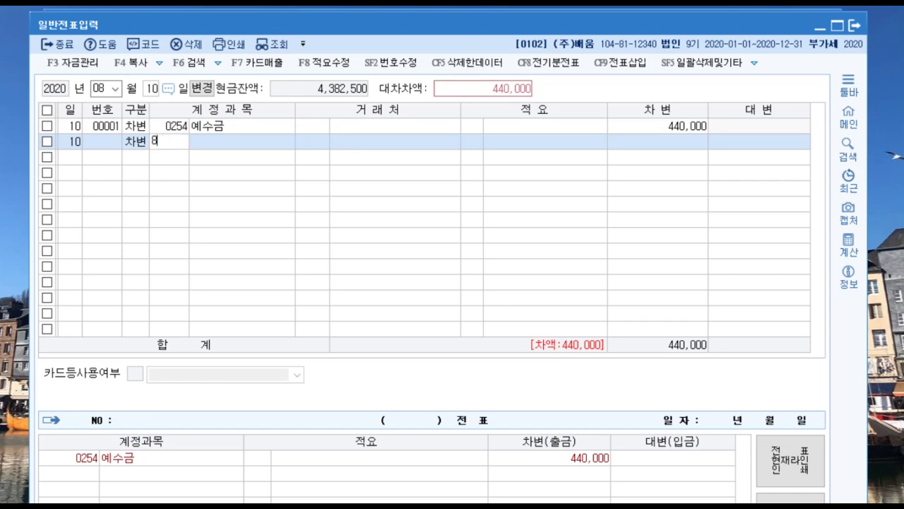
key("Return")
key("Return")
key("Return")
type("1600000")
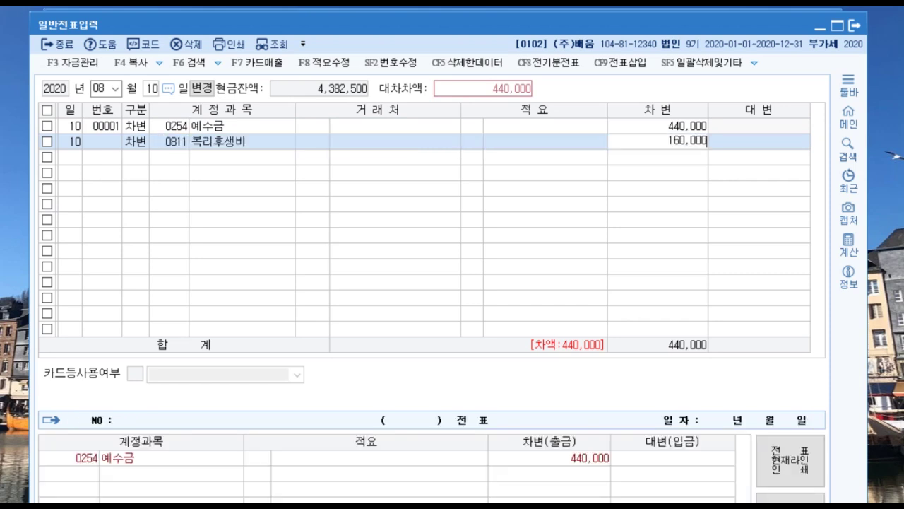
key("Return")
Add a debit line for 0511 복리후생비 of 280,000 and a balancing credit line for 0103 보통예금 of 880,000 to the August 10 voucher.
type("3")
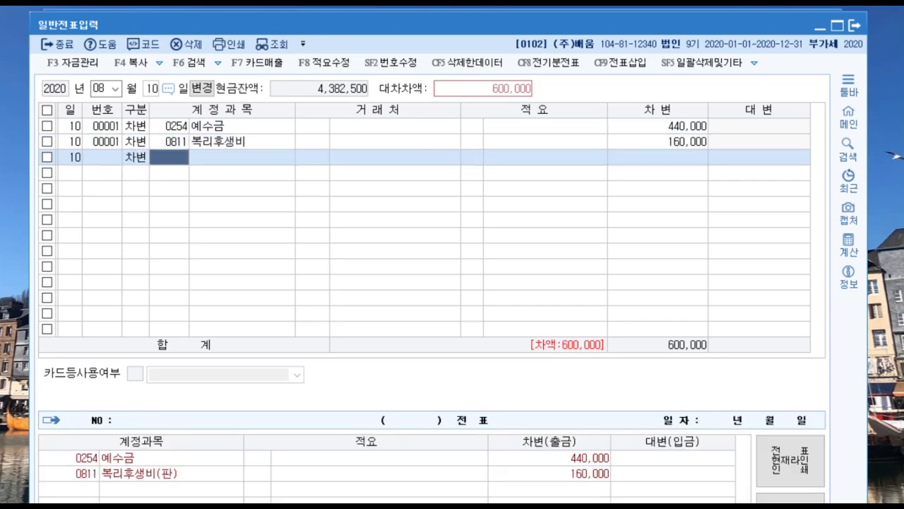
type("511")
key("Return")
key("Return")
key("Return")
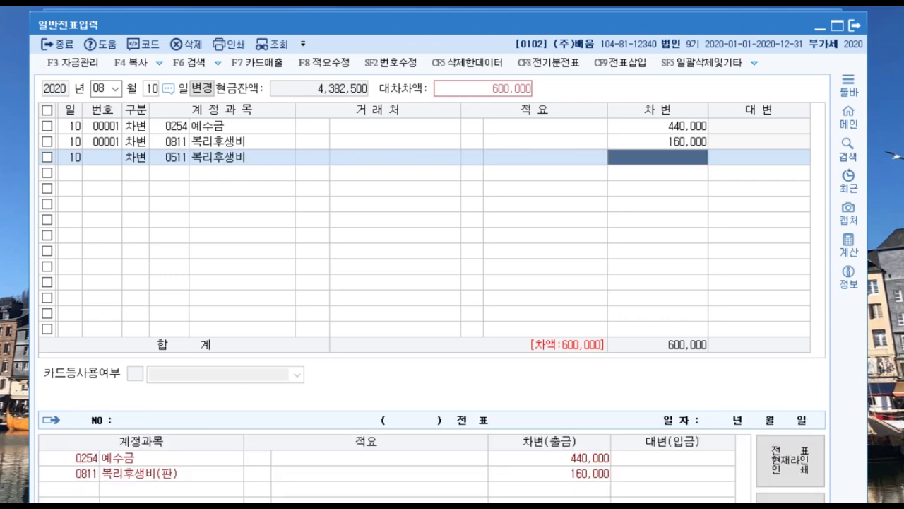
type("280,000")
key("Return")
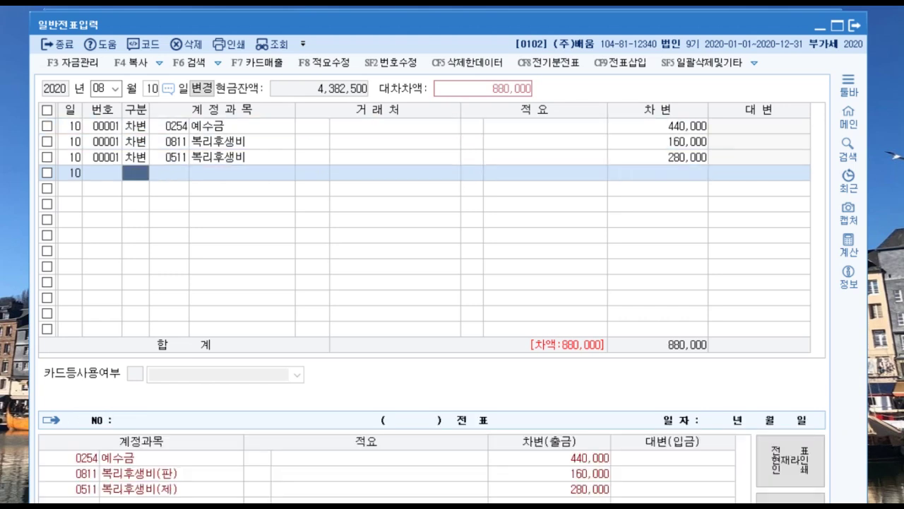
type("4103")
key("Return")
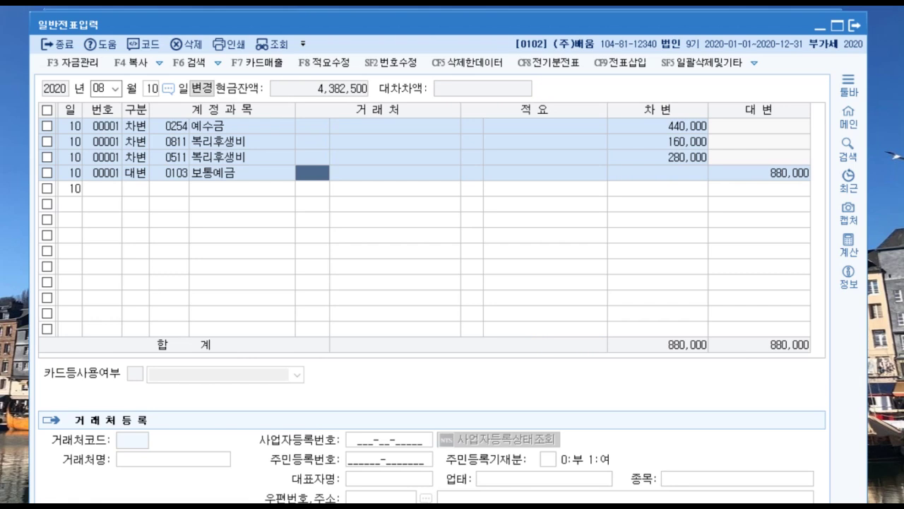
Switch the voucher date to August 11 and add a debit line for 0260 단기차입금 with counterparty 국민은행 of 11,000,000.
key("Escape")
type("11")
key("Return")
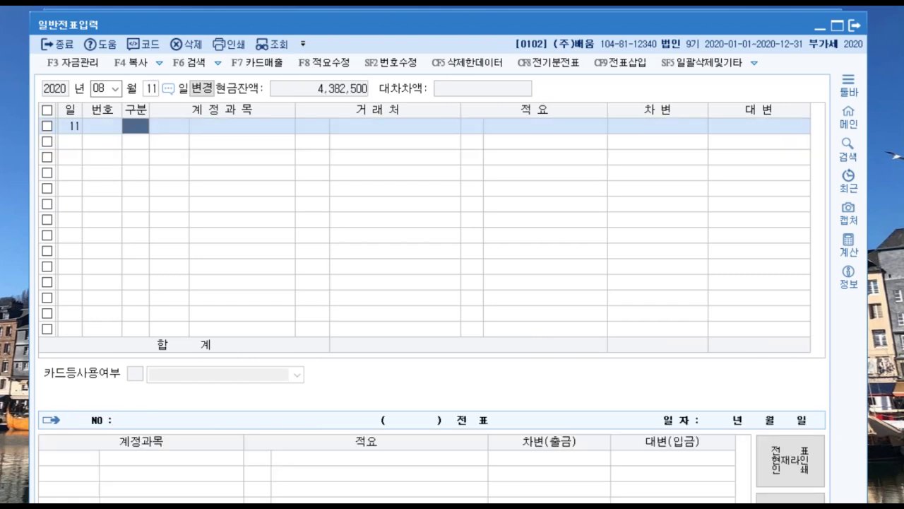
type("3260")
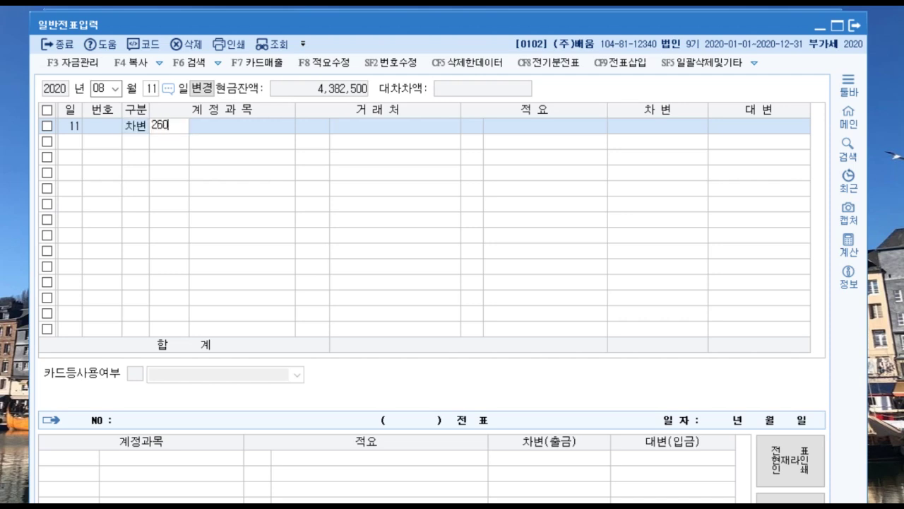
key("Return")
key("F2")
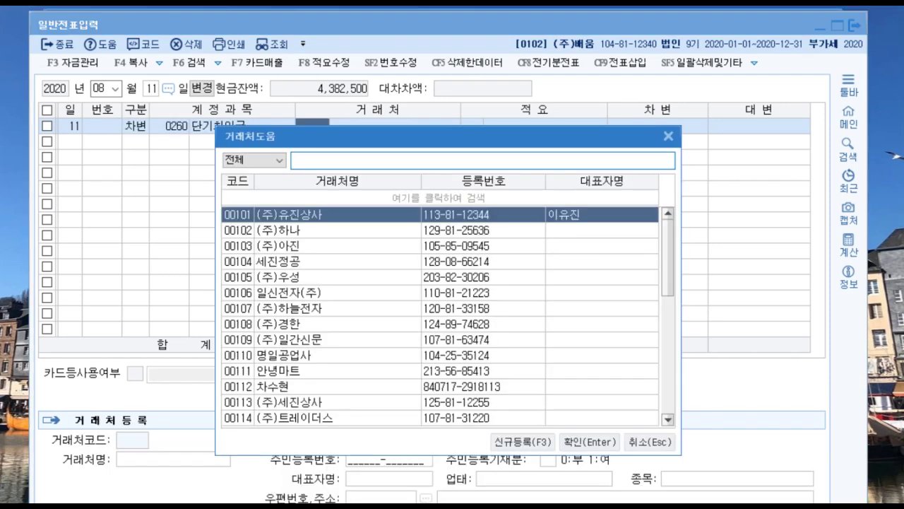
type("국민은")
key("Return")
key("Return")
key("Return")
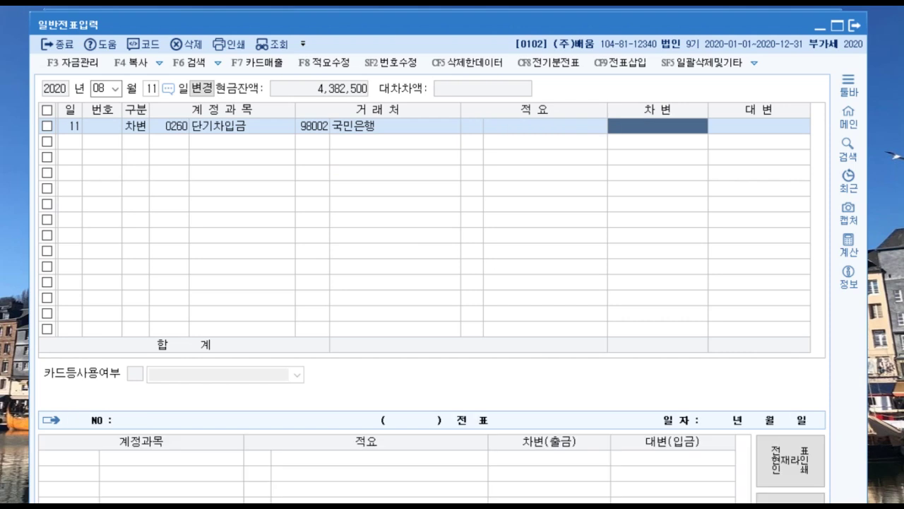
type("11000000")
key("Return")
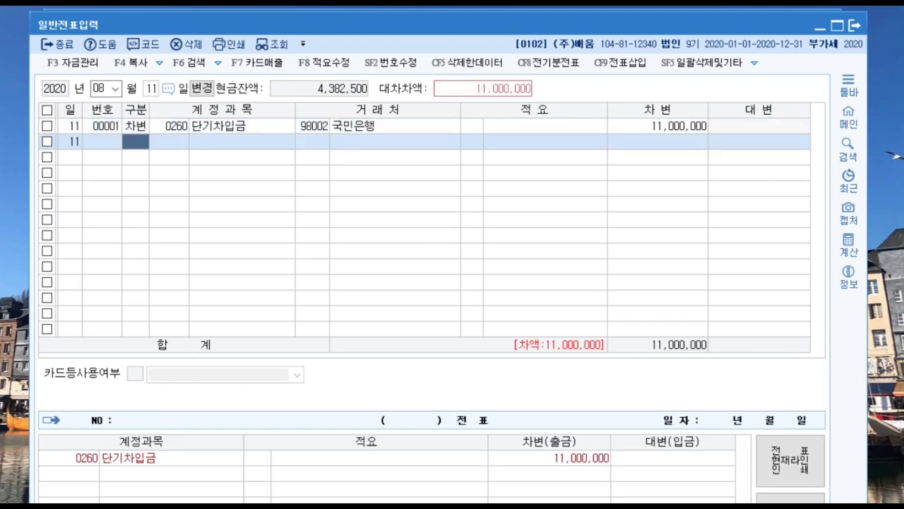
Add a credit line for 0103 보통예금 of 10,500,000 to the August 11 voucher.
type("4")
key("Return")
type("103")
key("Return")
key("Return")
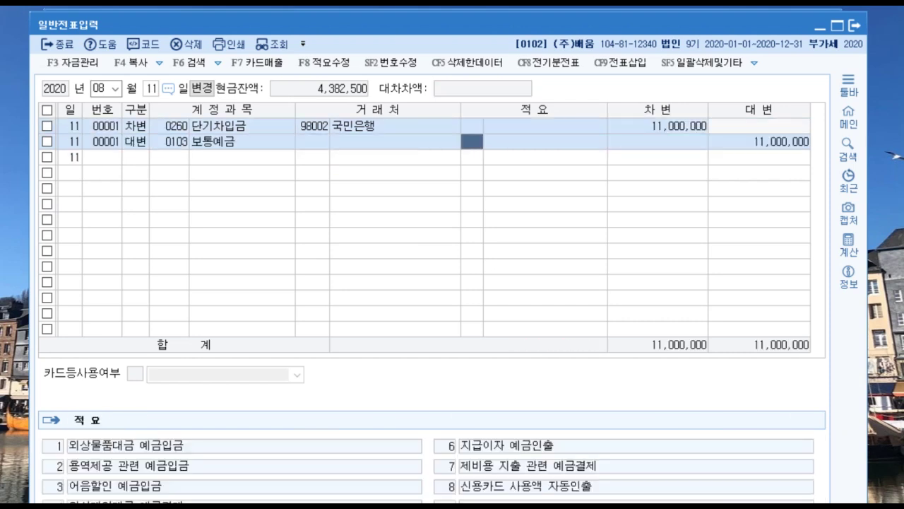
key("Return")
type("10500")
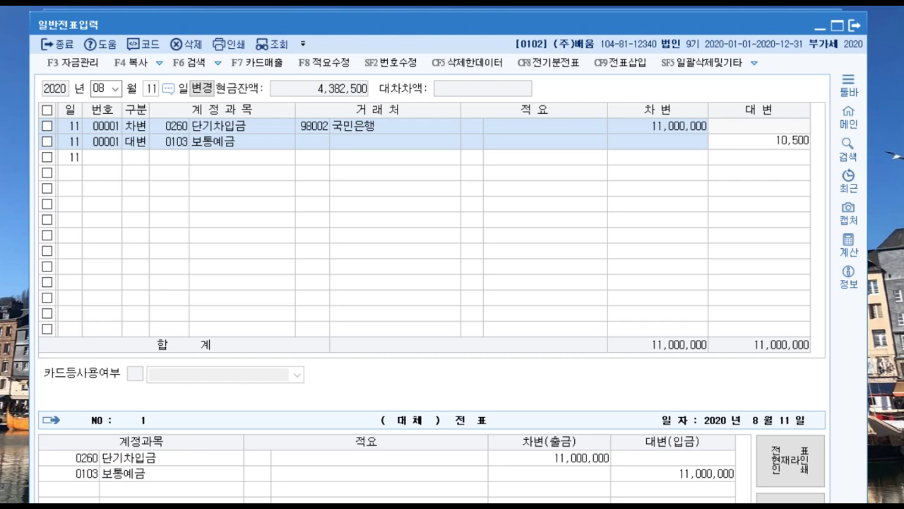
key("plus")
key("Return")
Add a balancing credit line for 0907 외환차익 of 500,000 to the August 11 voucher.
type("4")
key("Return")
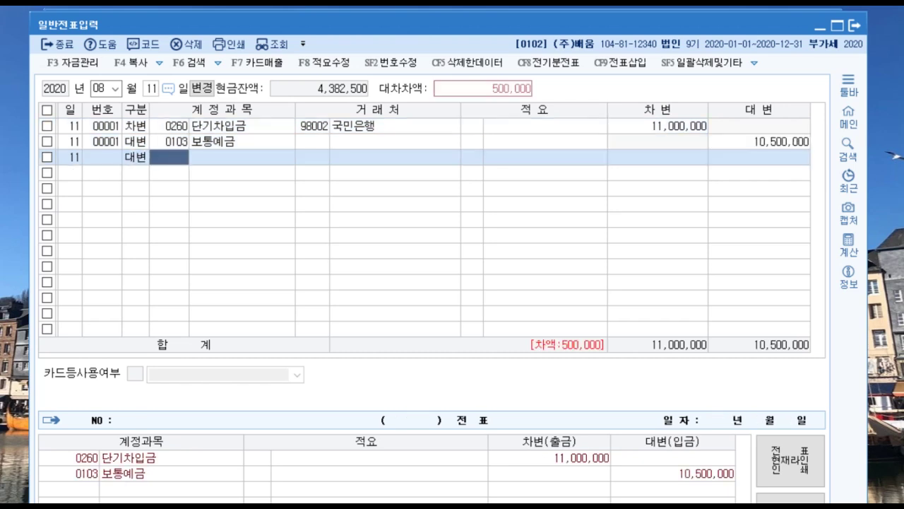
key("F2")
type("외환차익")
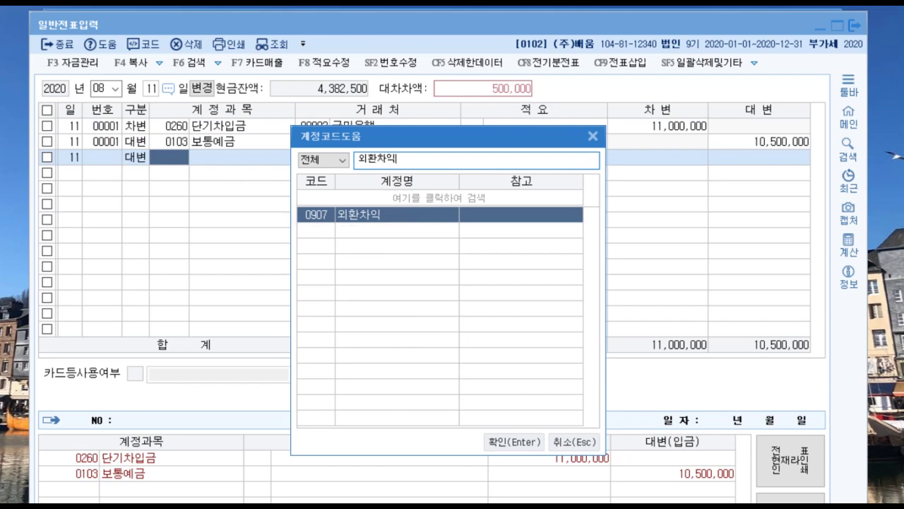
key("Return")
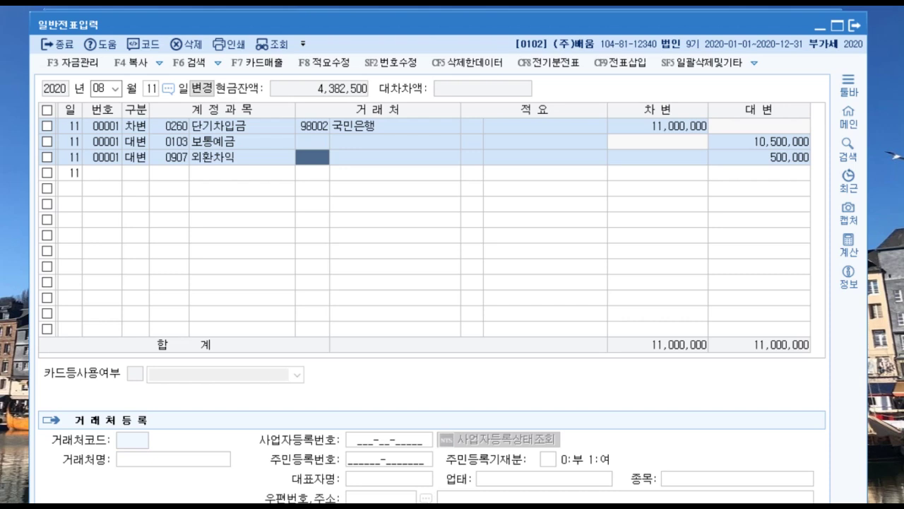
Switch the voucher date to August 12 and add a debit line for 0251 외상매입금 with counterparty (주)하늘전자 of 7,000,000.
key("Escape")
type("12")
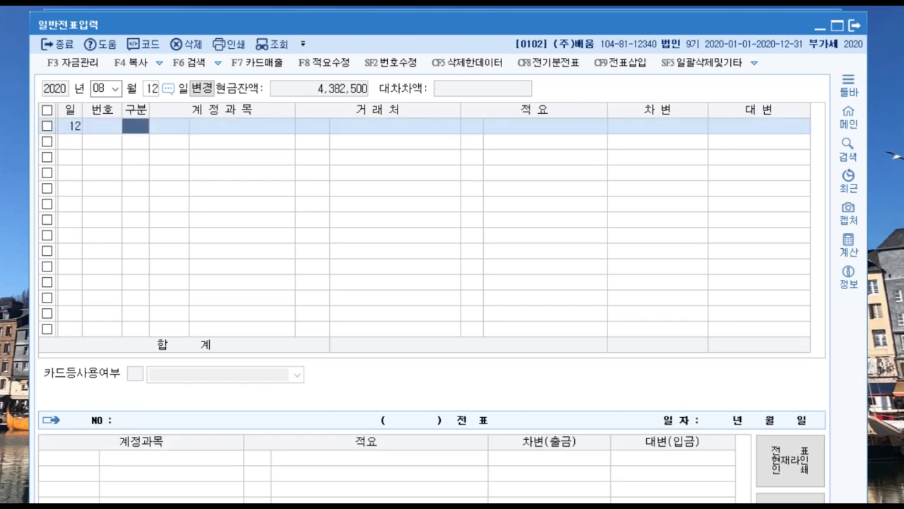
type("3")
key("Return")
type("251")
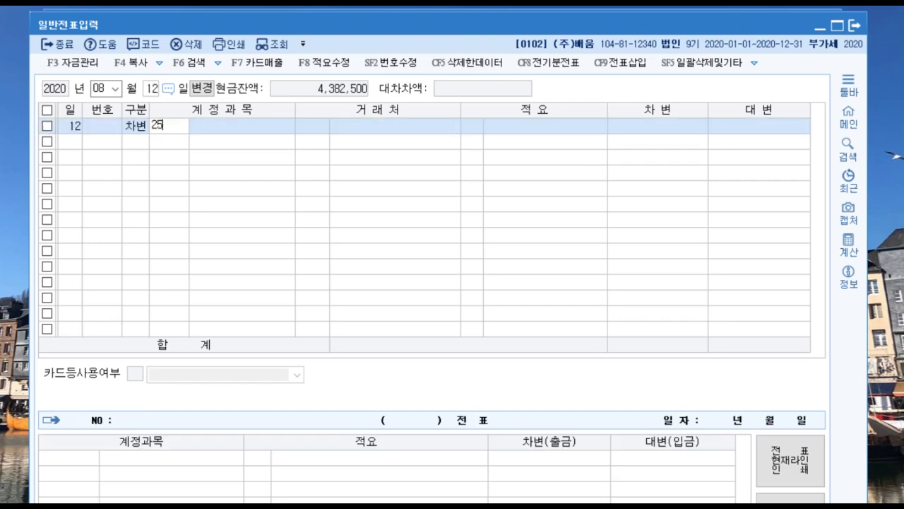
key("Return")
key("F2")
type("하늘")
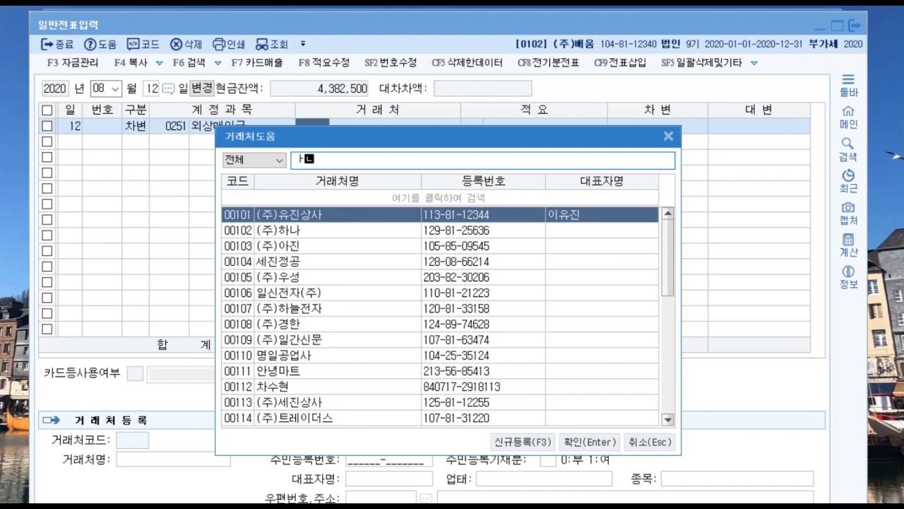
key("Return")
key("Return")
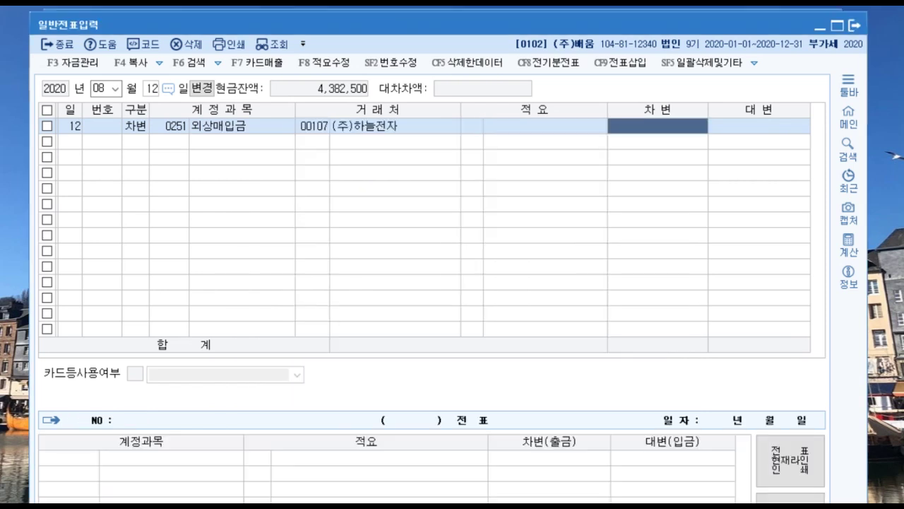
type("7,000,000")
key("Return")
Add a balancing credit line for 0110 받을어음 of 7,000,000 with counterparty (주)하늘전자 to the August 12 voucher.
type("4")
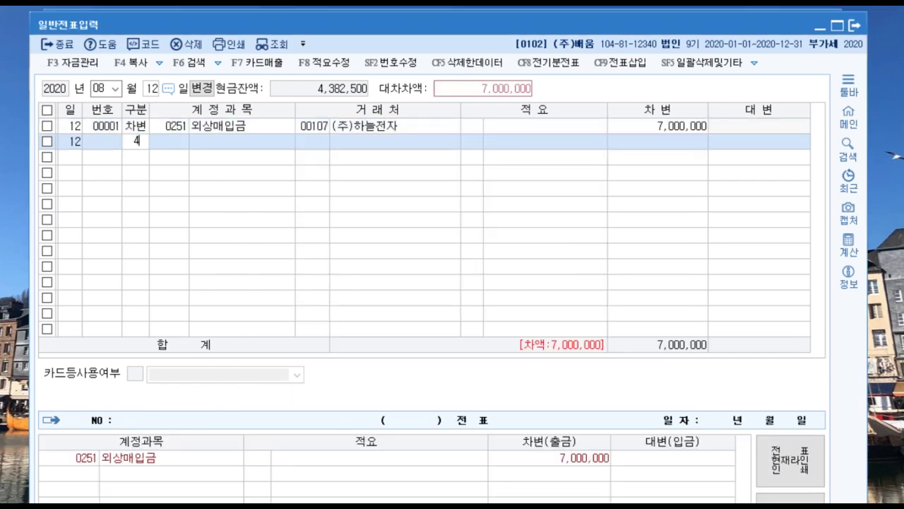
key("Return")
type("110")
key("Return")
key("Return")
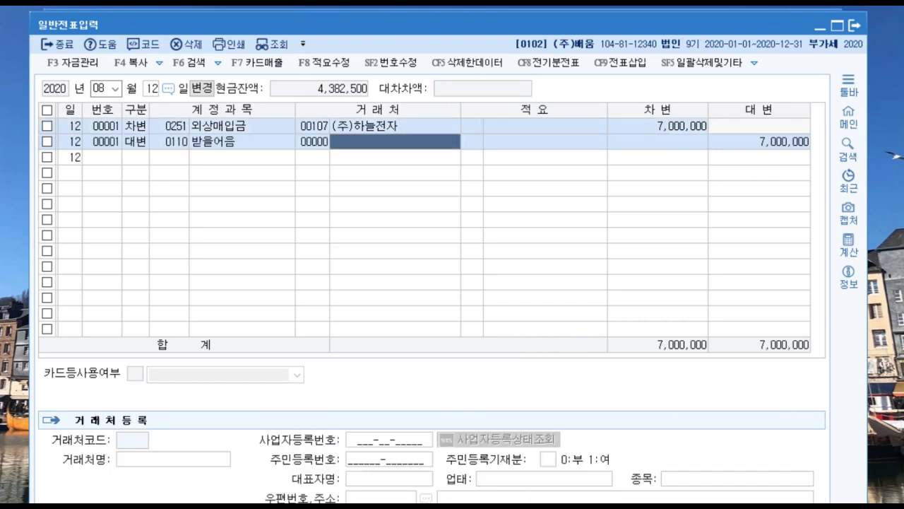
key("Return")
key("Return")
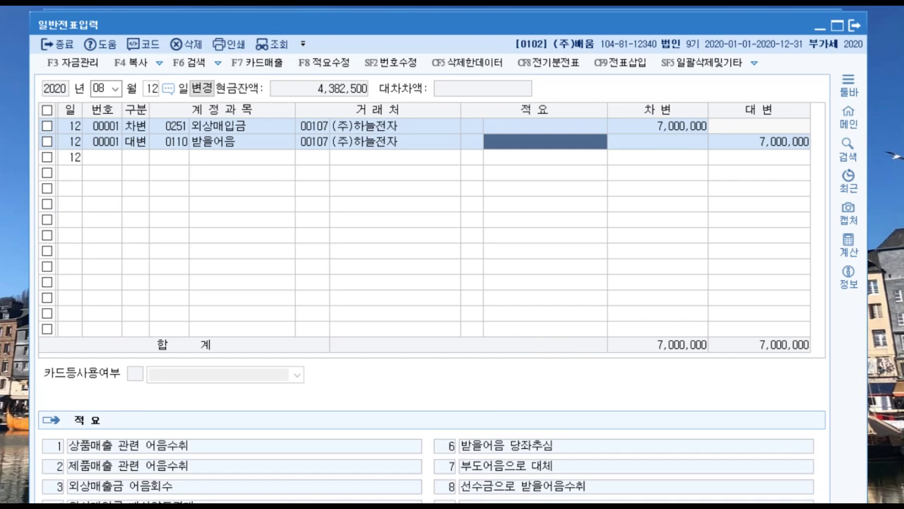
Switch the voucher date to August 13 and add a debit line for 0103 보통예금 of 135,000,000.
key("Escape")
type("13")
key("Return")
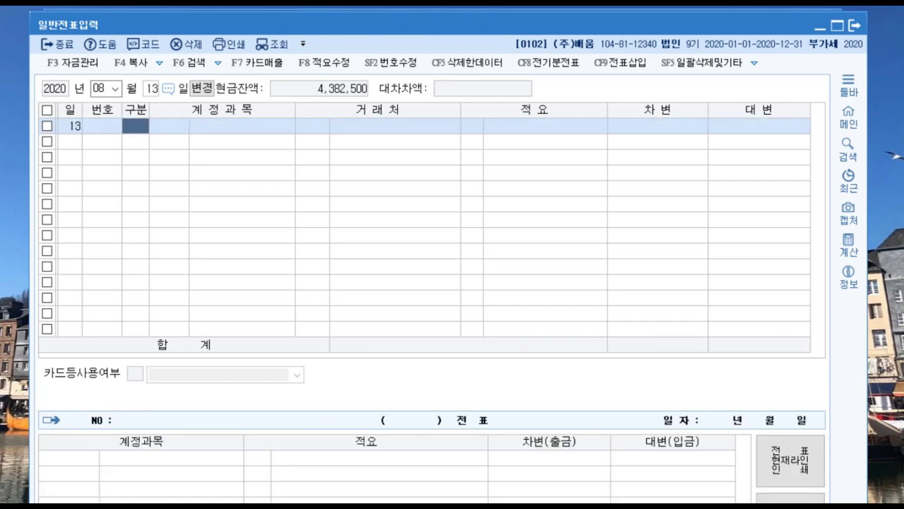
type("3")
key("Return")
type("103")
key("Return")
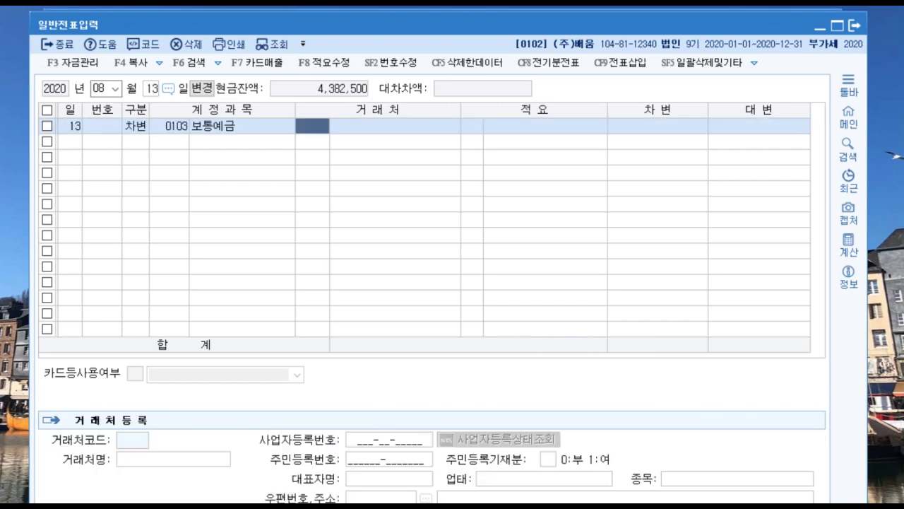
key("Return")
key("Return")
type("135,000,000")
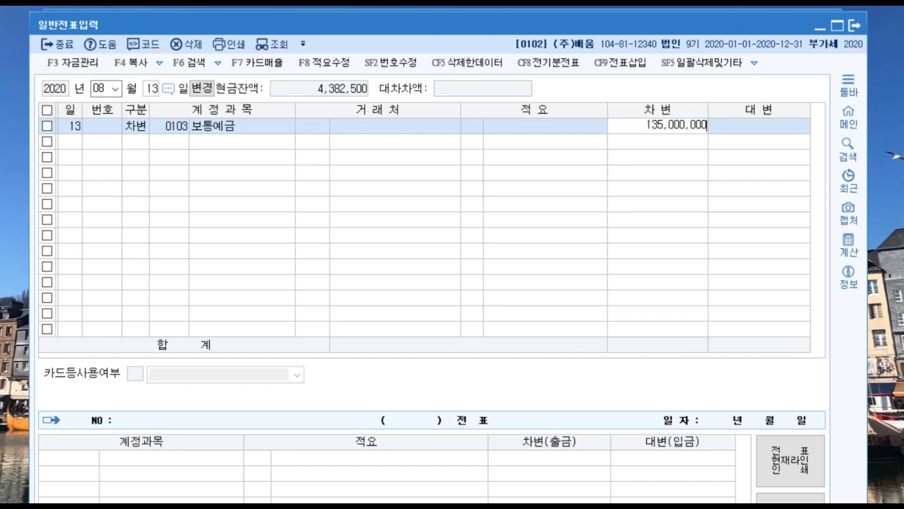
key("Return")
Add a credit line for 0383 자기주식 of 150,000,000 to the August 13 voucher.
type("4")
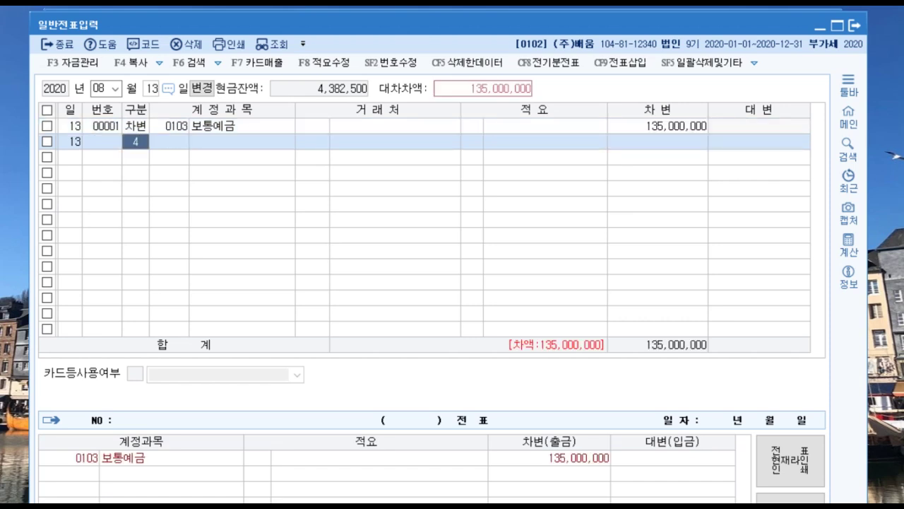
key("Return")
type("자기주식")
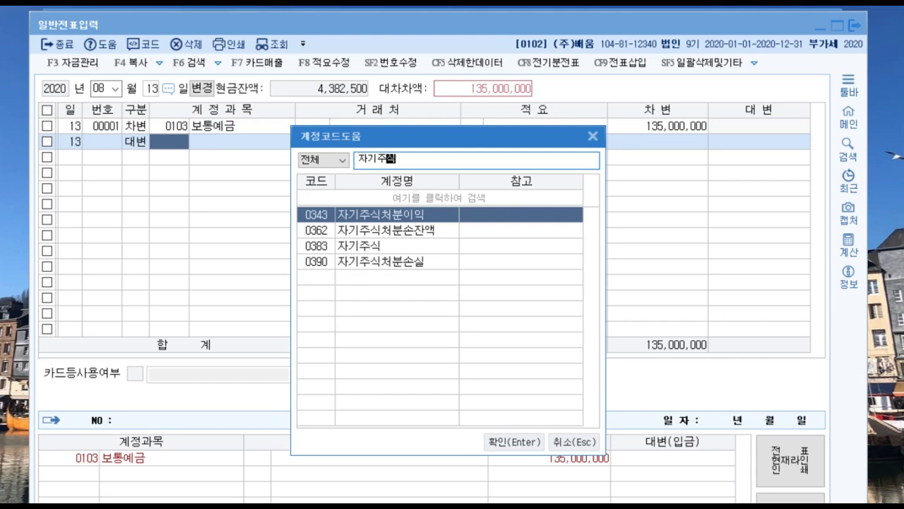
key("Down")
key("Down")
key("Return")
key("Return")
key("Return")
key("Return")
key("Return")
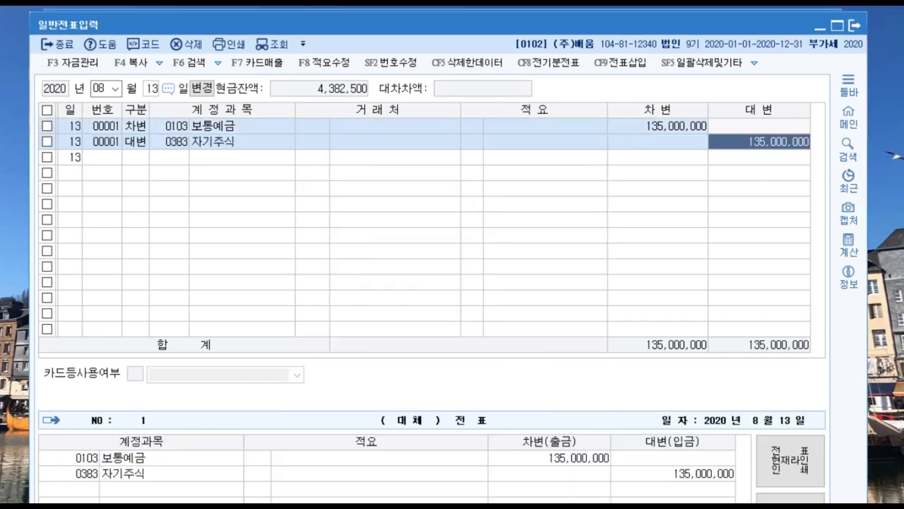
type("150,000,000")
key("Return")
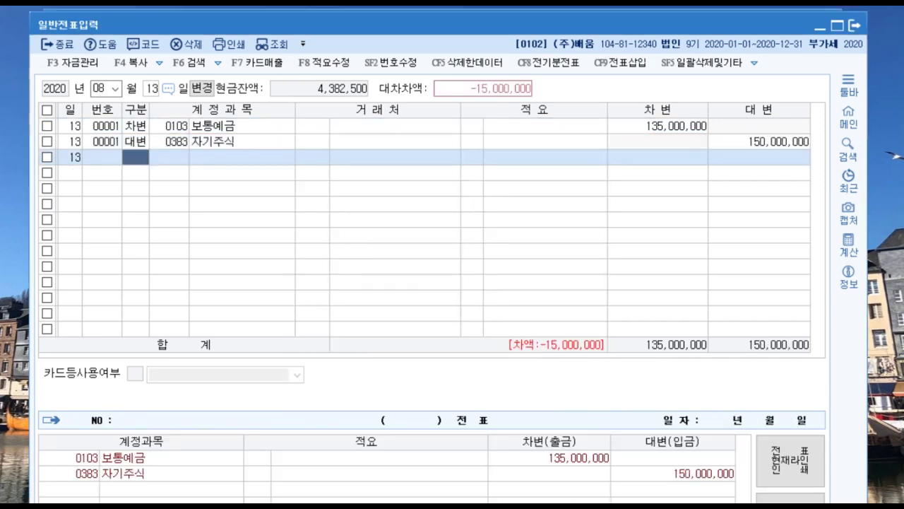
Add a debit line for 0343 자기주식처분이익 of 10,000,000 to the August 13 voucher.
type("3")
key("Return")
type("자기주시")
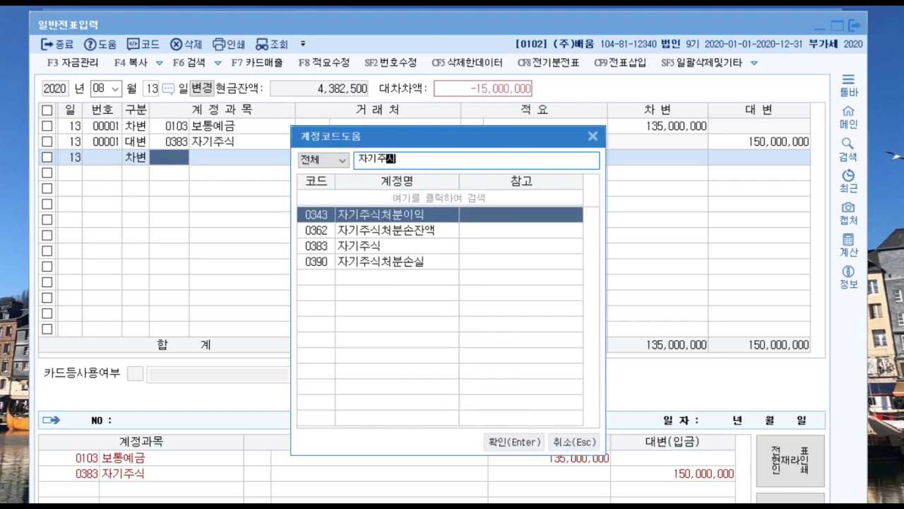
type("ㄱ")
key("Return")
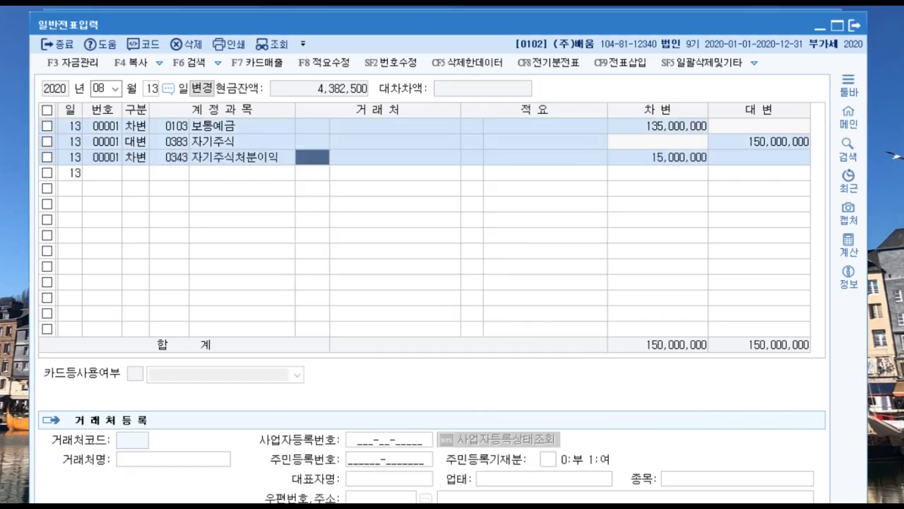
key("Return")
key("Return")
key("Return")
type("10000000")
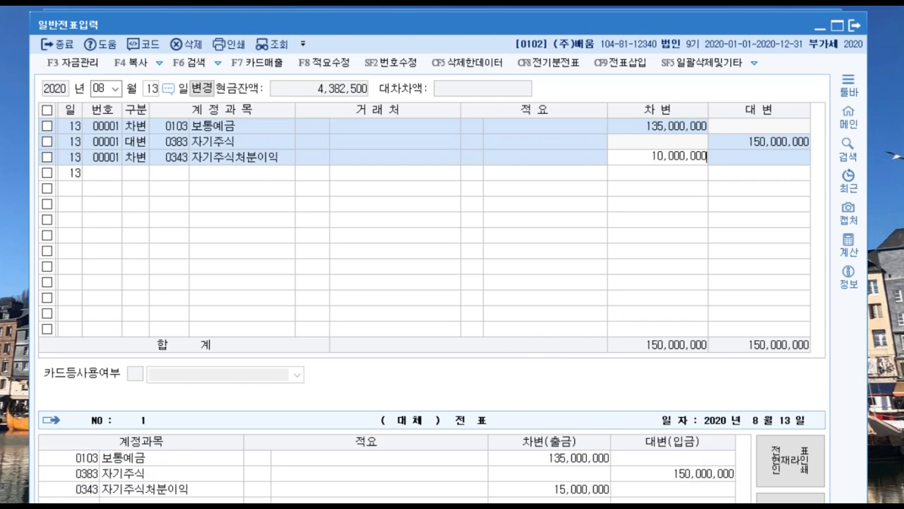
key("Return")
Add a balancing debit line for 0390 자기주식처분손실 of 5,000,000 to the August 13 voucher.
type("3")
key("F2")
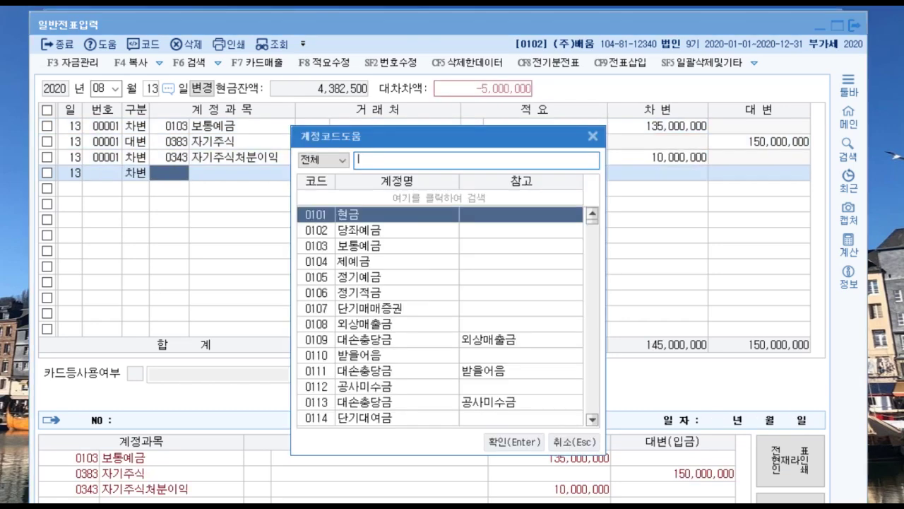
type("자기주식")
key("Down")
key("Down")
key("Down")
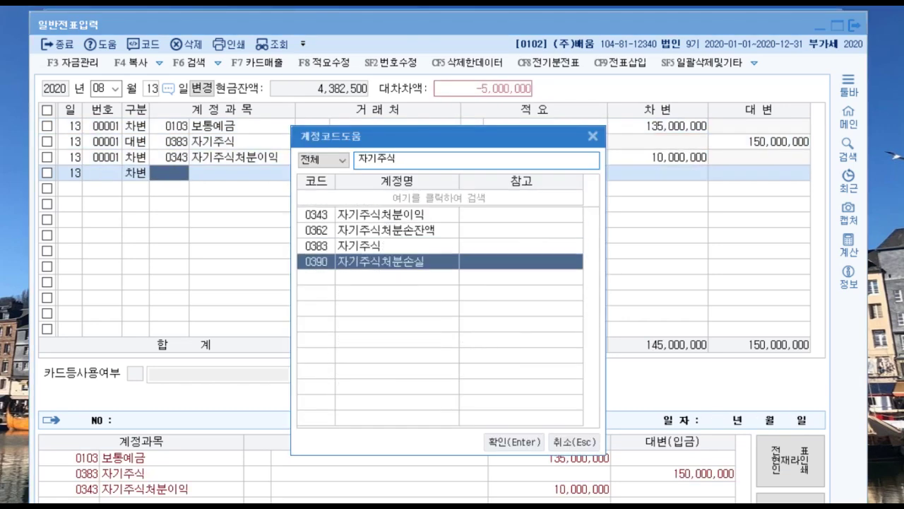
key("Return")
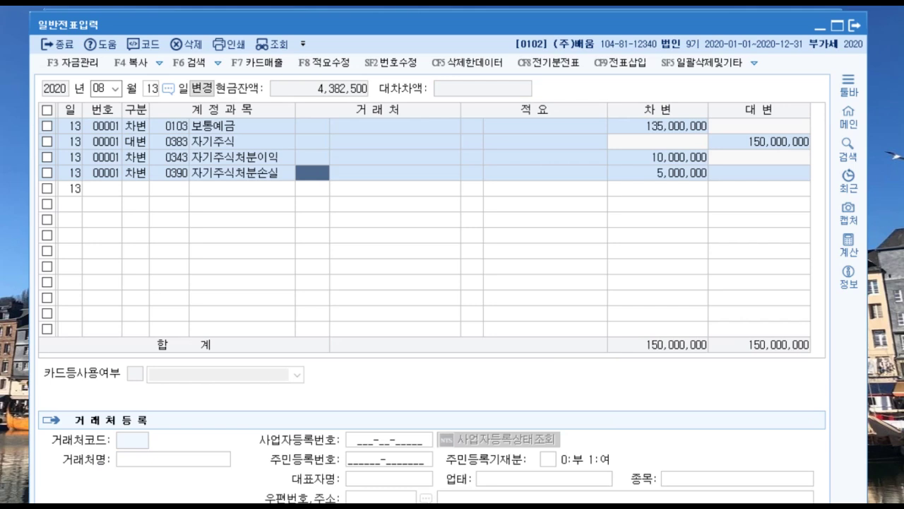
Switch the voucher date to August 16 and start a debit line for 0253 미지급금.
key("Escape")
type("16")
key("Return")
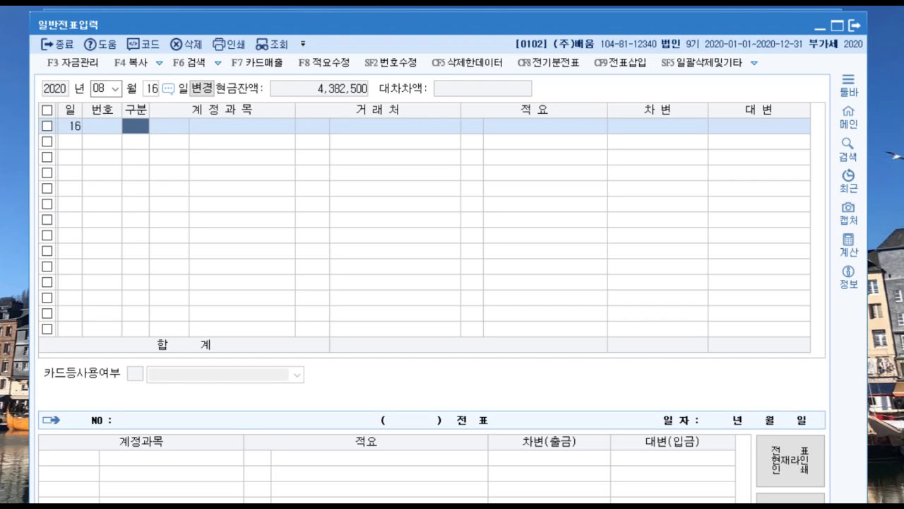
type("3253")
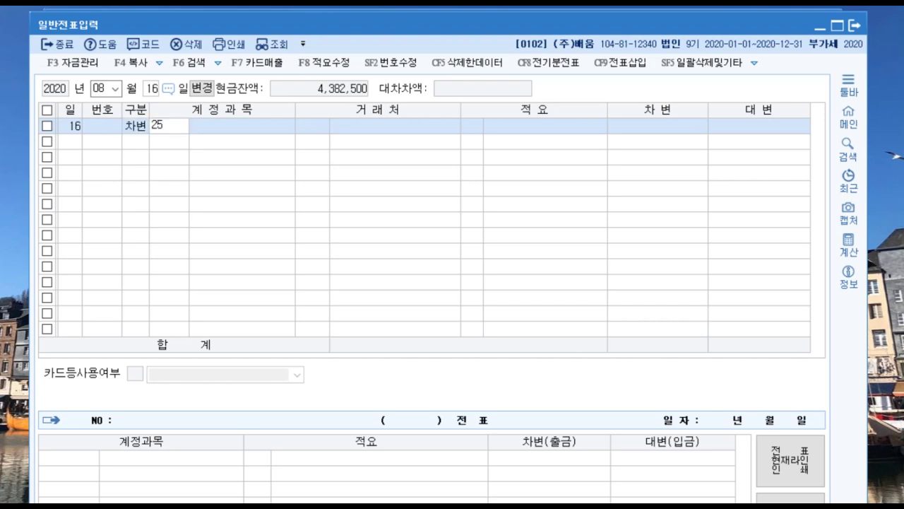
key("Return")
Set the counterparty of the August 16 미지급금 debit line to 99601 외환카드.
key("F2")
type("외환")
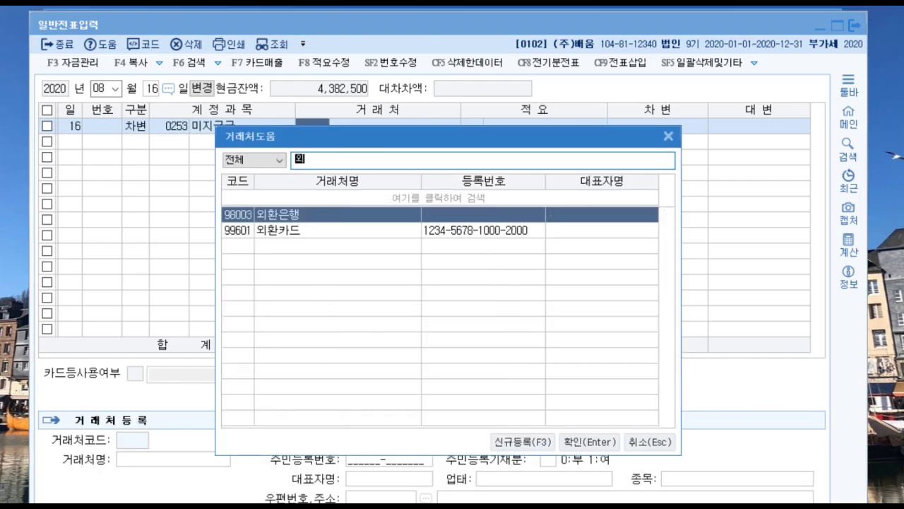
key("Return")
key("Left")
key("Left")
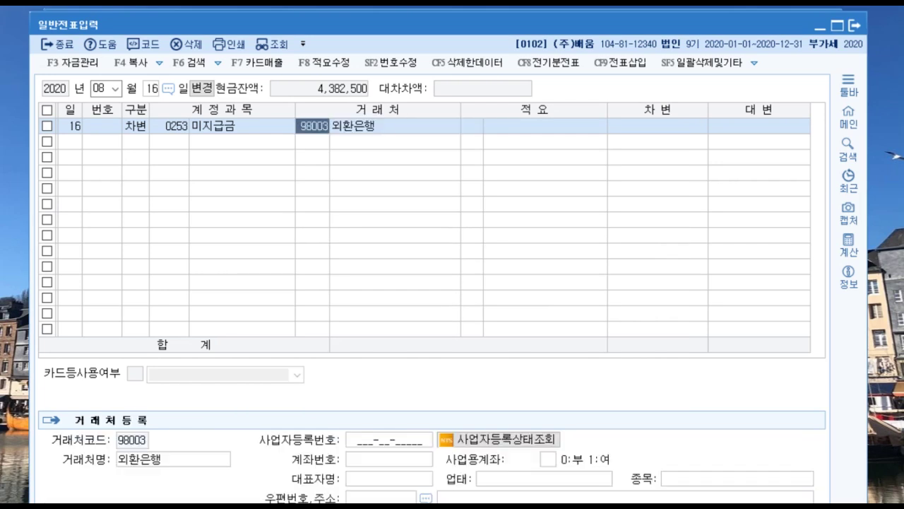
key("F2")
type("외화카")
key("Return")
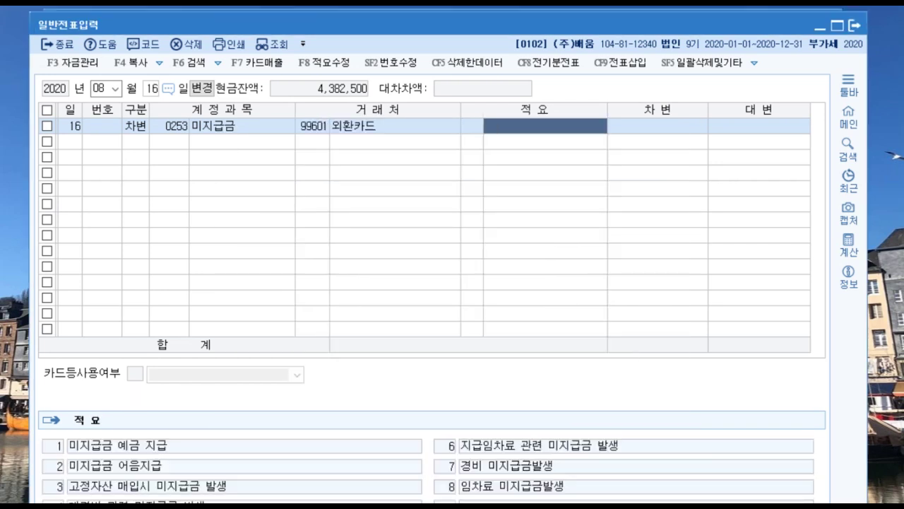
Set the August 16 미지급금 debit to 2,800,000 and balance it with a credit line for 0103 보통예금.
key("Return")
type("2800+")
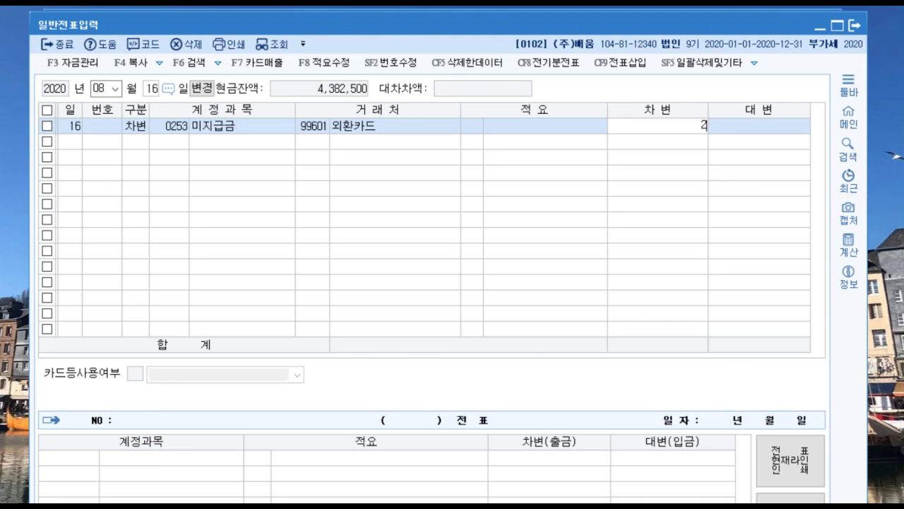
key("Return")
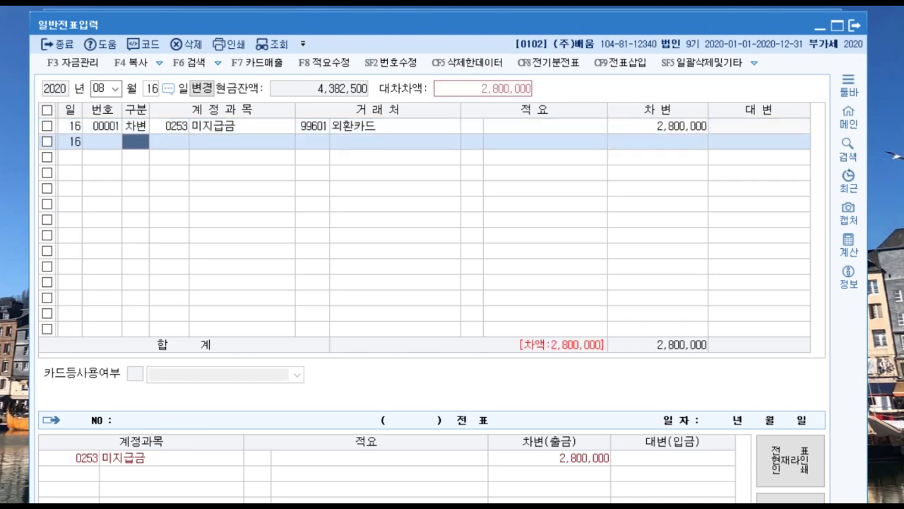
type("4")
key("Return")
type("103")
key("Return")
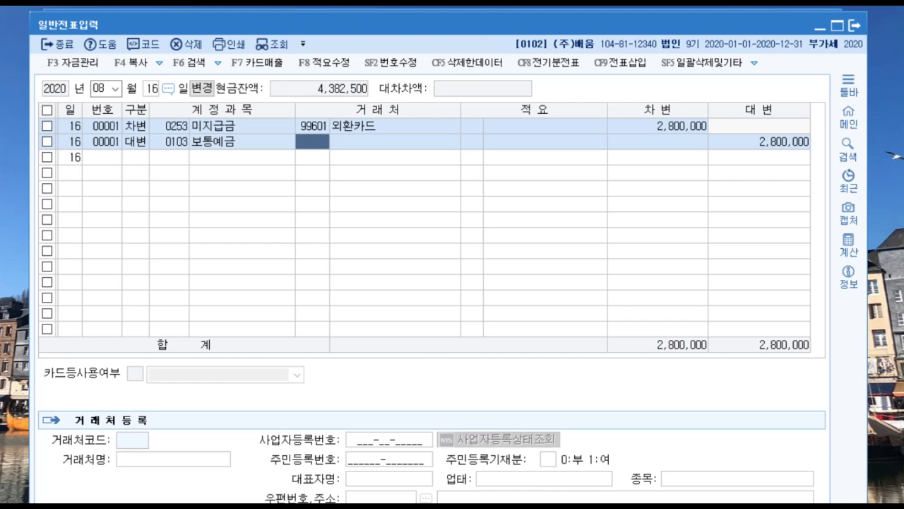
key("Escape")
Switch the voucher date to August 18 and add a debit line for 0153 원재료 of 33,000.
type("18")
key("Return")
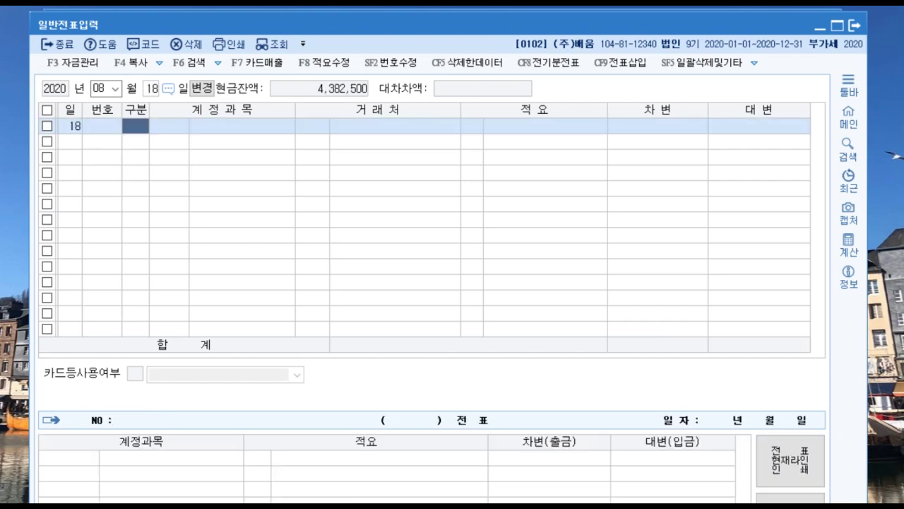
type("3")
key("Return")
type("153")
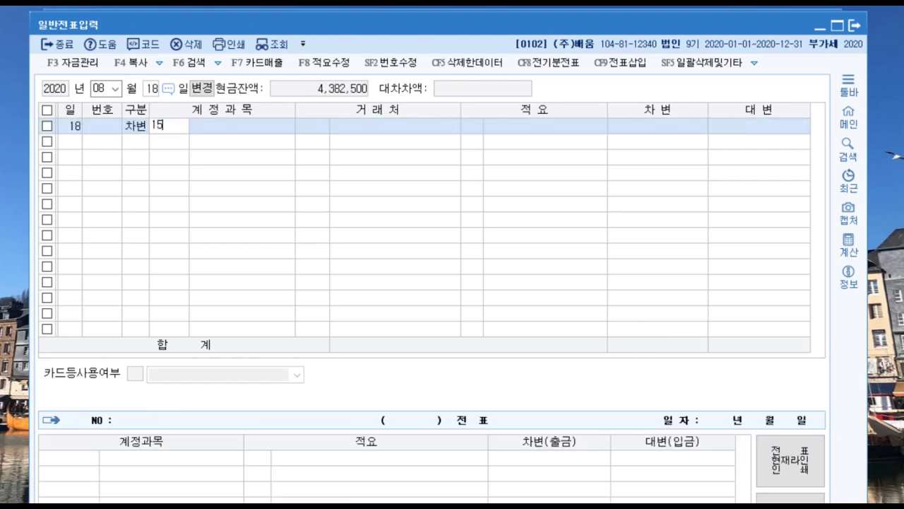
key("Return")
key("Return")
key("Return")
type("330000")
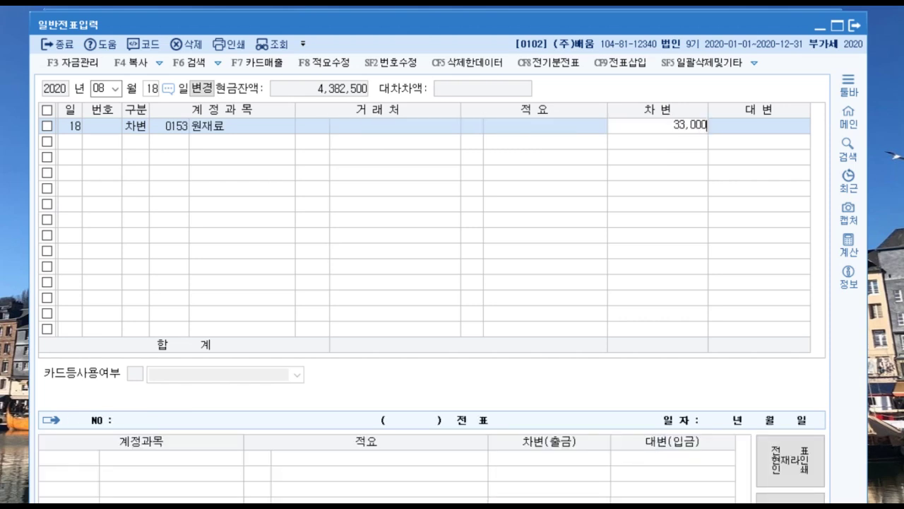
key("Return")
Add a balancing credit line for 0101 현금 of 33,000 to the August 18 voucher.
type("4")
key("Return")
type("101")
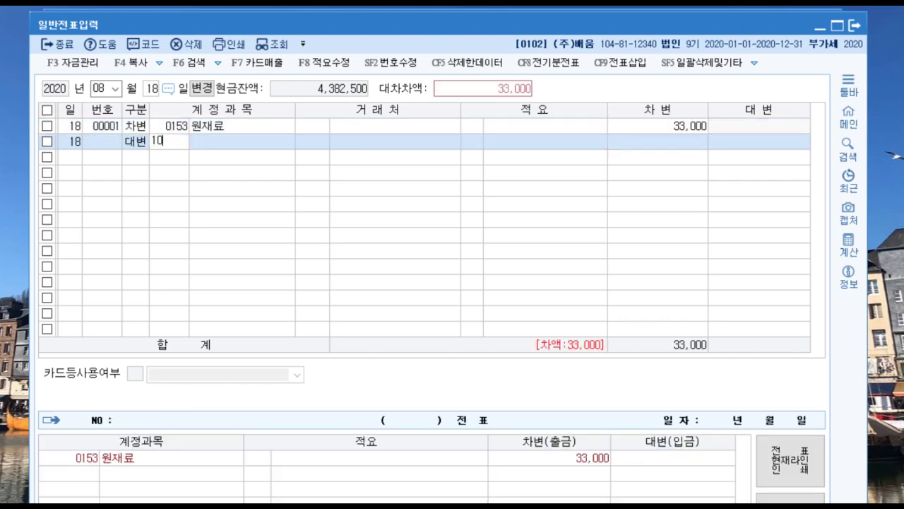
key("Return")
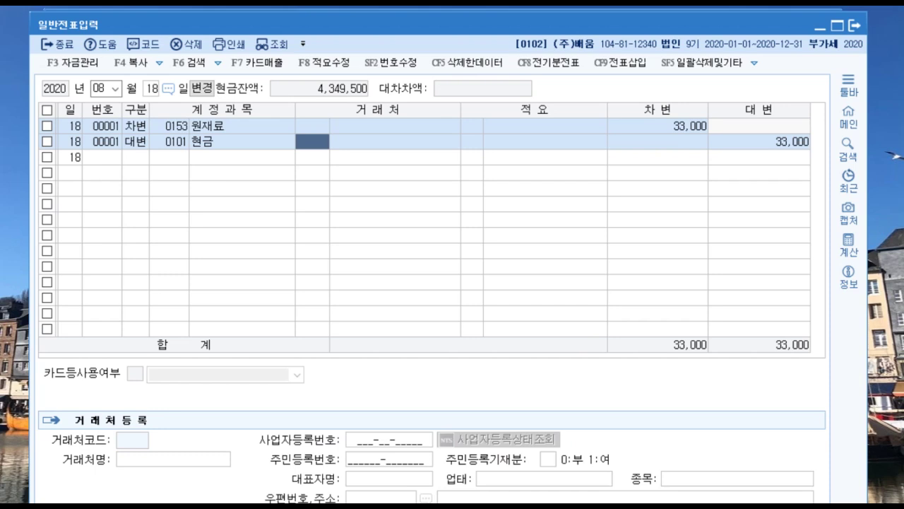
key("Escape")
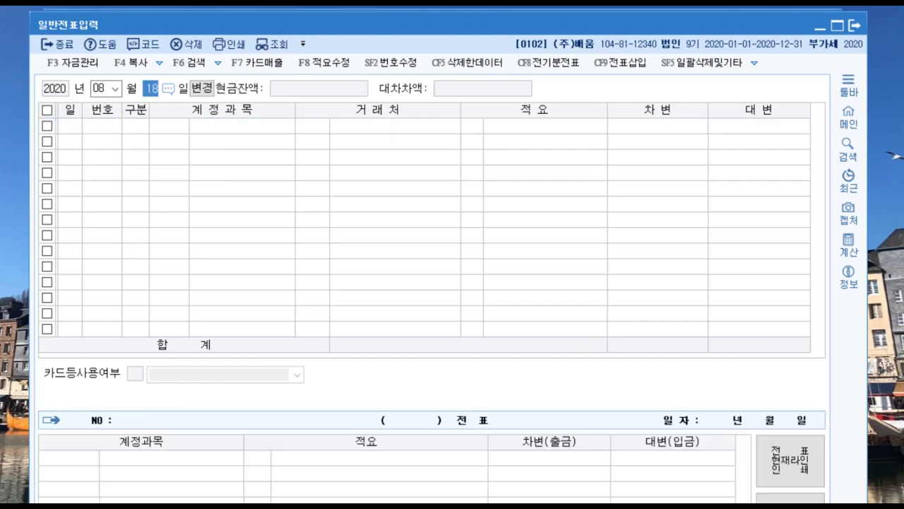
Switch the voucher date to August 19 and add a debit line for 0103 보통예금 of 9,500,000.
type("19")
key("Return")
type("3")
key("Return")
type("10")
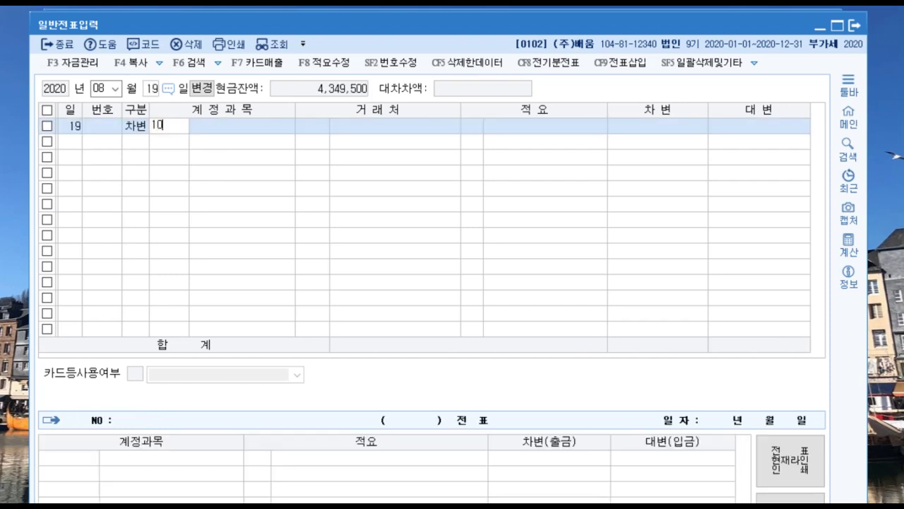
type("3")
key("Return")
key("Return")
key("Return")
type("9500000")
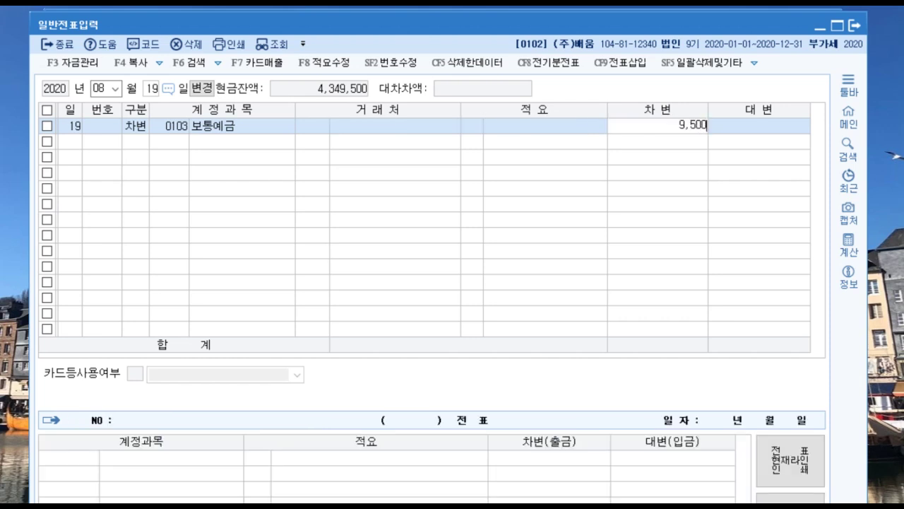
key("Return")
Add a debit line for 0292 사채할인발행차금 of 800,000 to the August 19 voucher.
type("3")
key("Return")
key("F2")
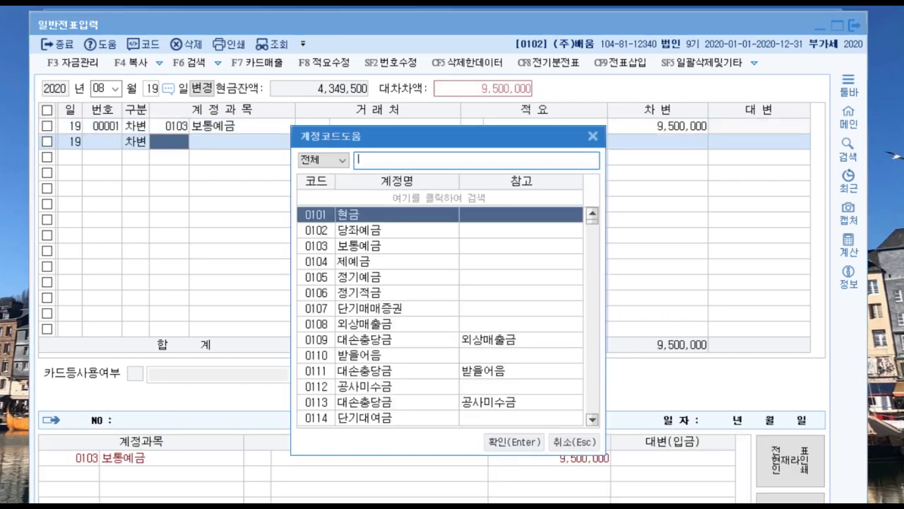
type("사채할")
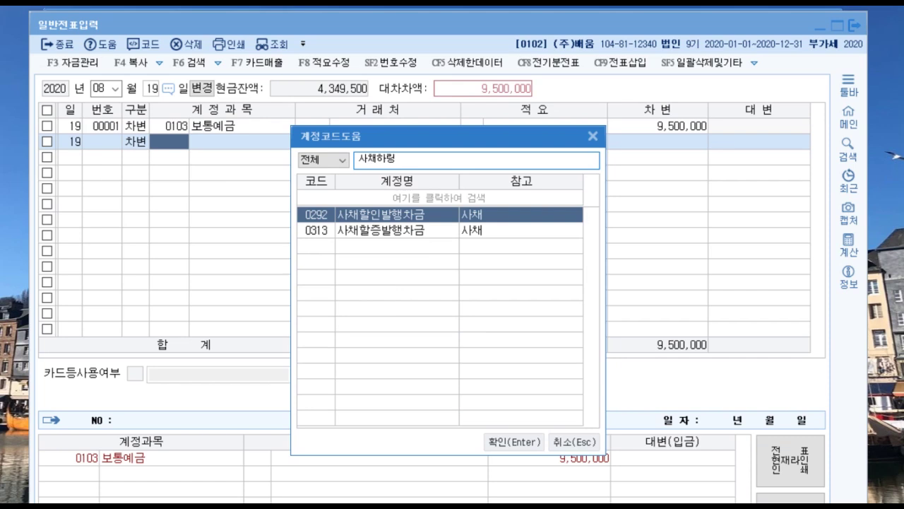
key("Return")
key("Return")
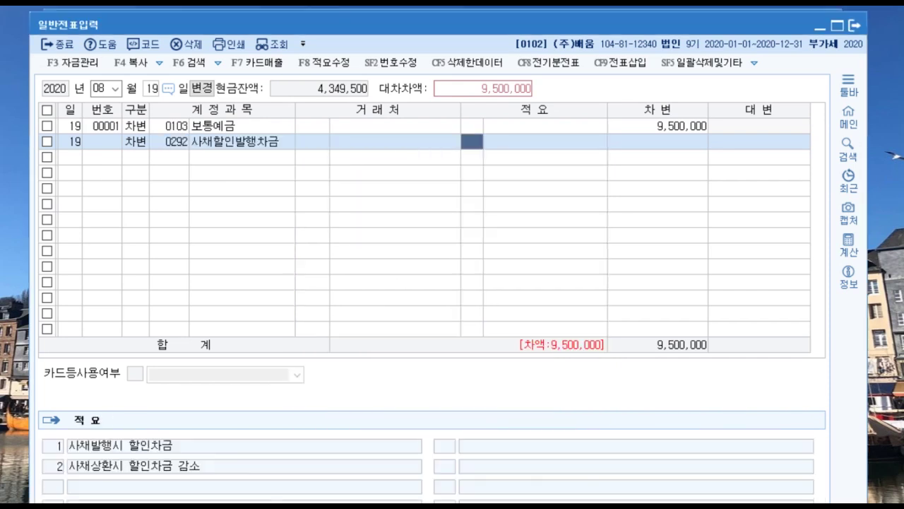
key("Return")
type("800")
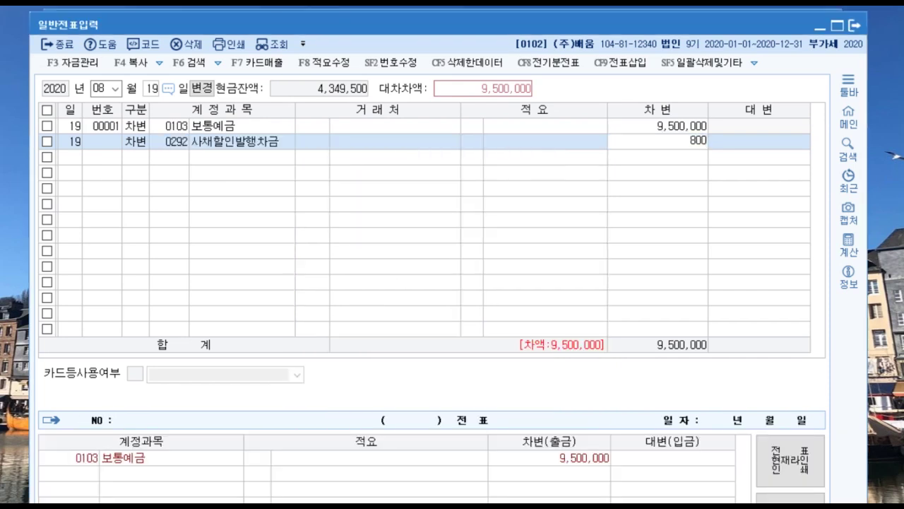
type(",000")
key("Return")
Add a credit line for 0291 사채 to the August 19 voucher.
type("4")
key("Return")
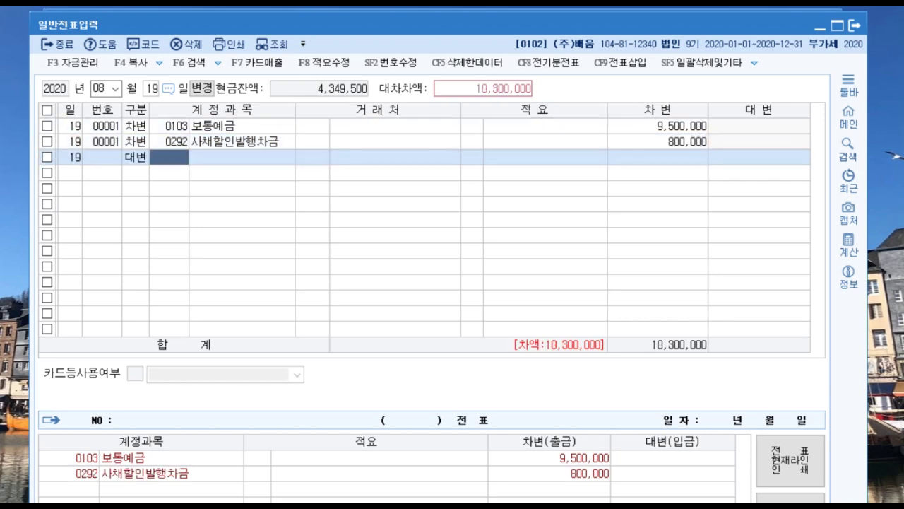
type("사비")
key("Return")
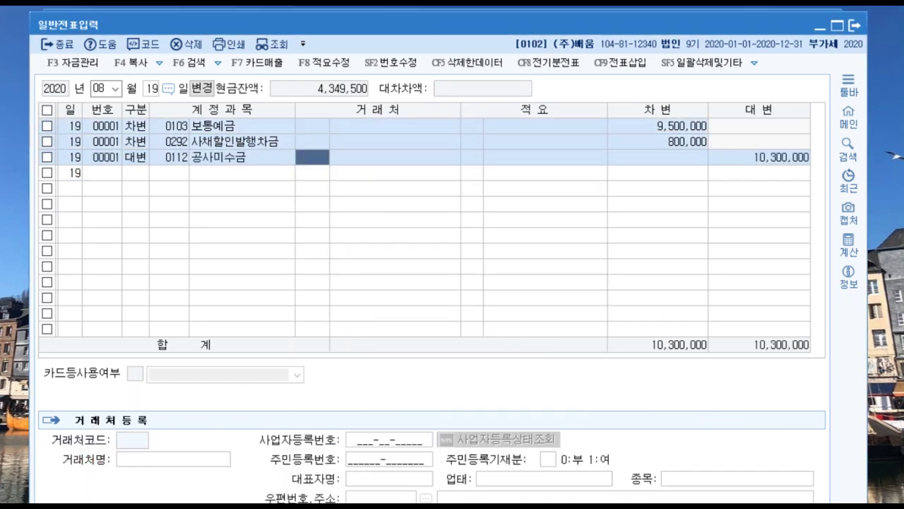
type("사채")
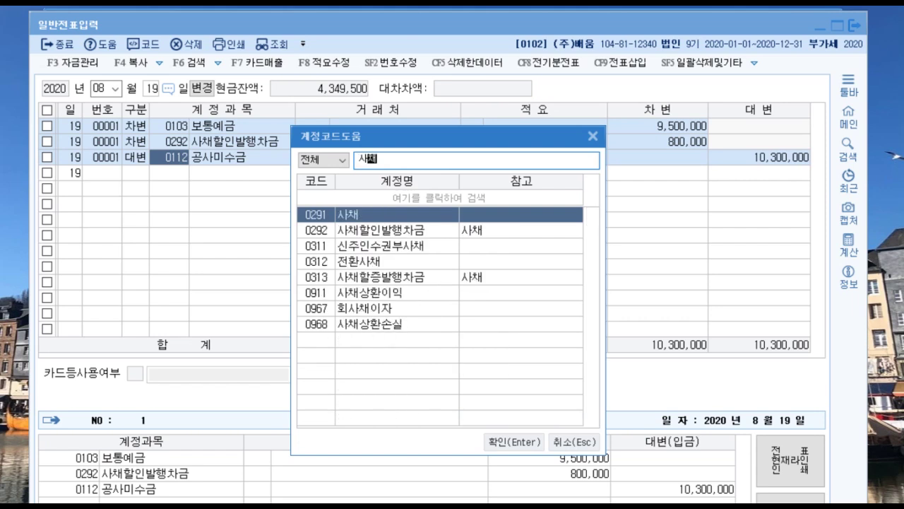
key("Return")
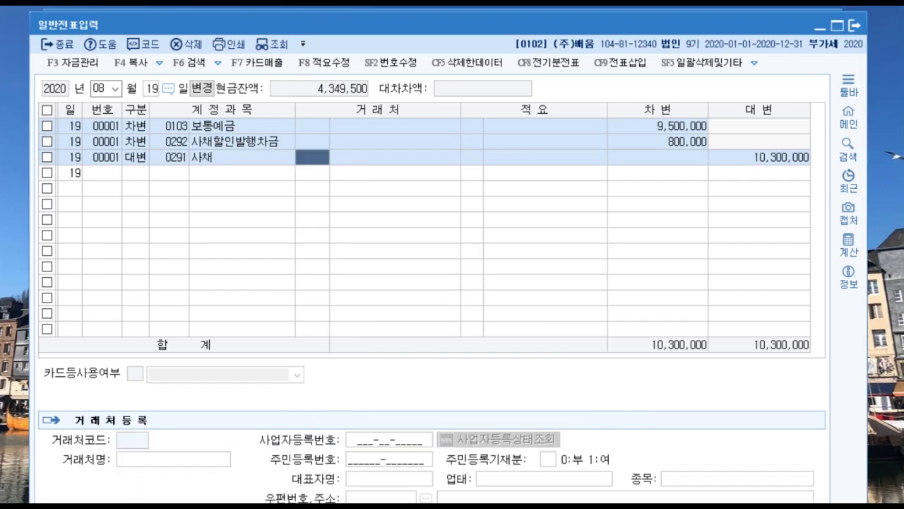
Set the credit amount of the August 19 사채 line to 10,000,000.
key("Return")
key("Return")
key("Return")
key("Return")
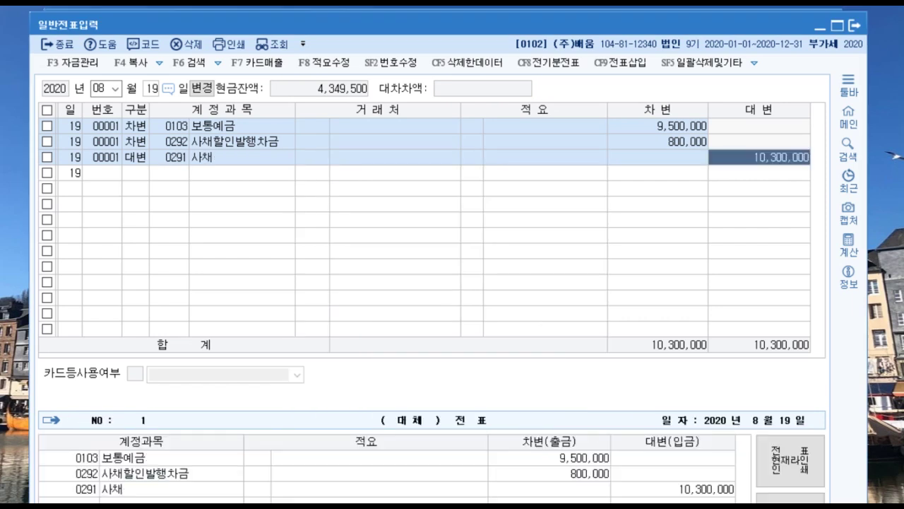
type("10000000")
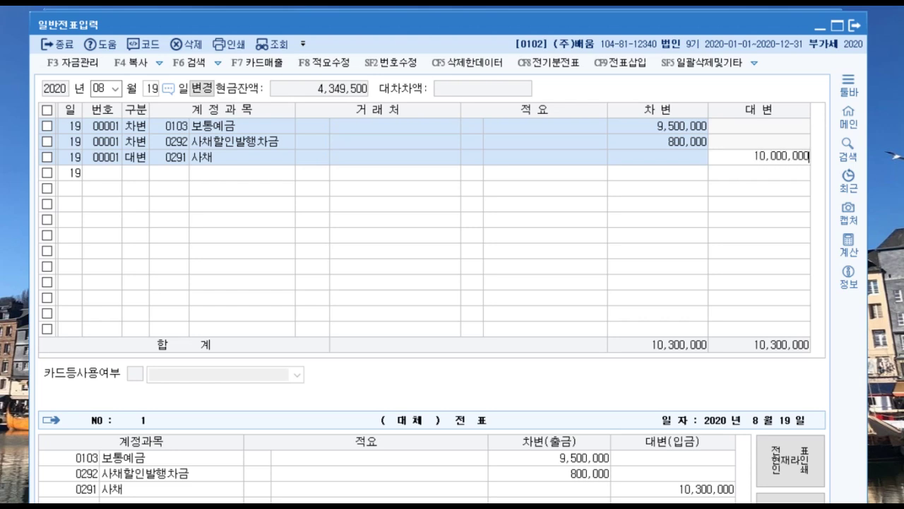
key("Return")
Add a balancing credit line for 0101 현금 of 300,000 to the August 19 voucher.
type("101")
key("Return")
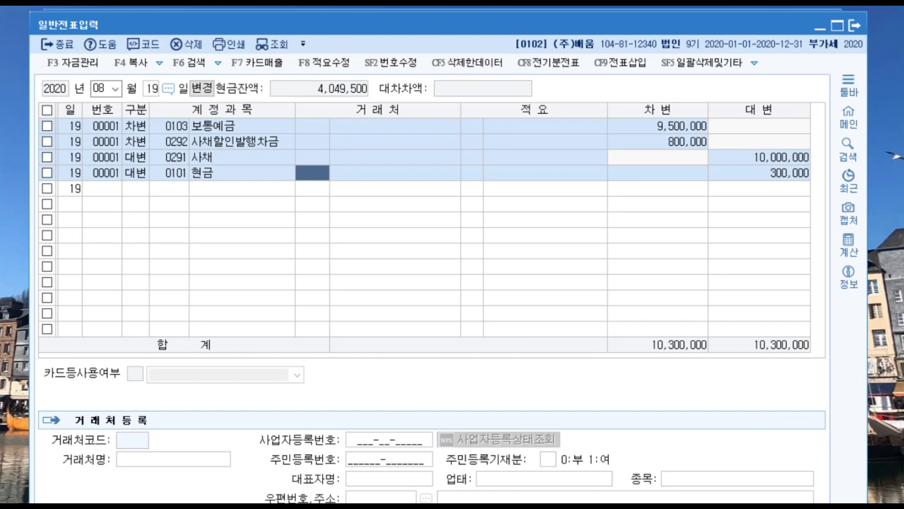
key("Escape")
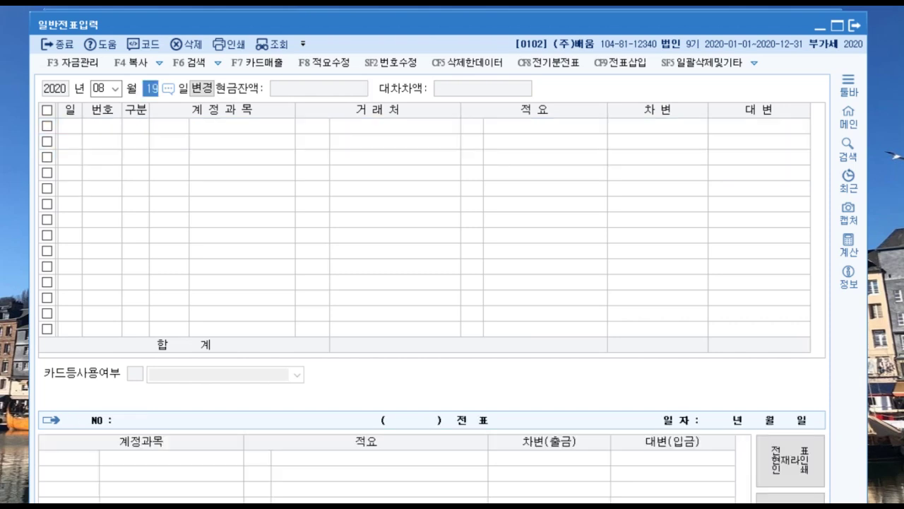
Switch the voucher date to August 20 and add a debit line for 0103 보통예금 of 2,500,000.
type("20")
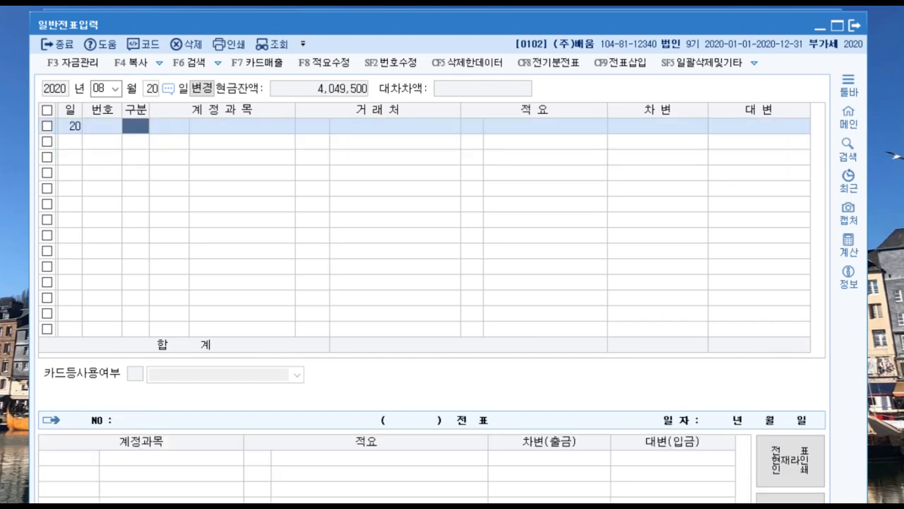
type("3")
key("Return")
type("103")
key("Return")
key("Return")
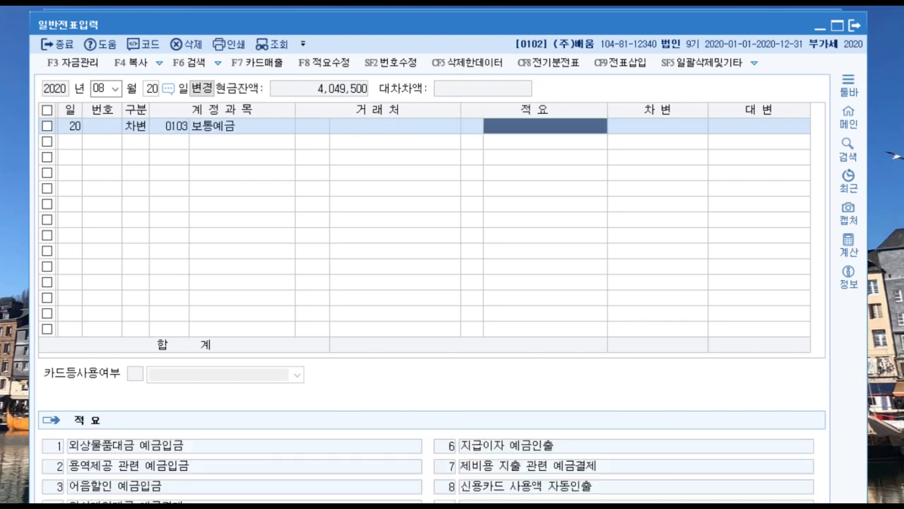
key("Return")
type("2500000")
key("Return")
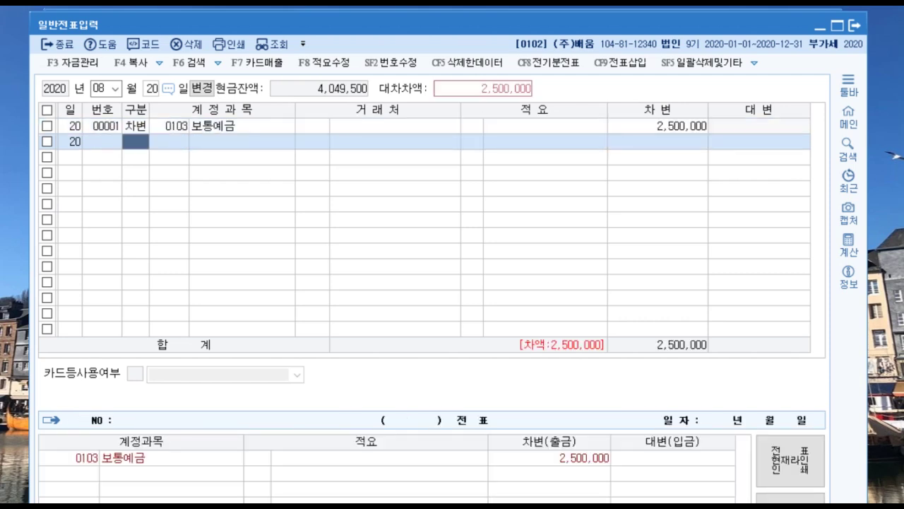
Add a balancing credit line for 0903 배당금수익 of 2,500,000 to the August 20 voucher.
type("4")
key("Return")
type("배당금")
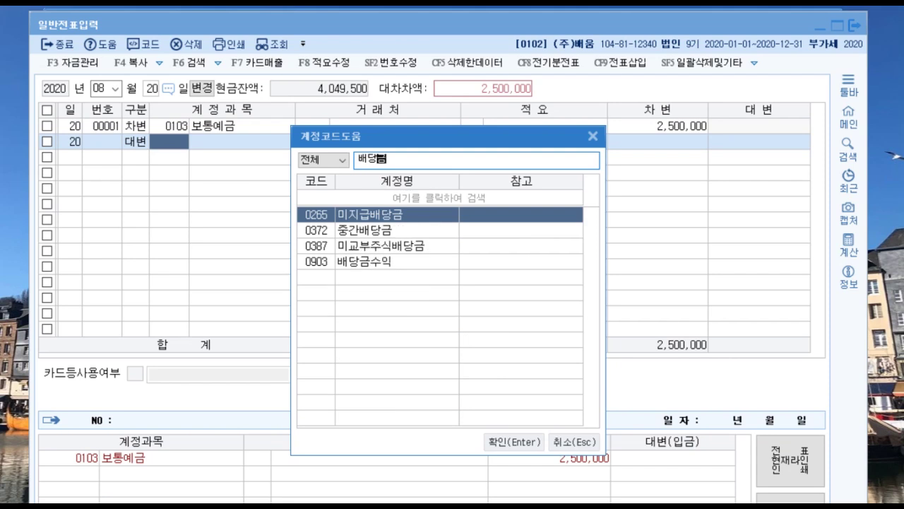
key("Down")
key("Down")
key("Down")
key("Return")
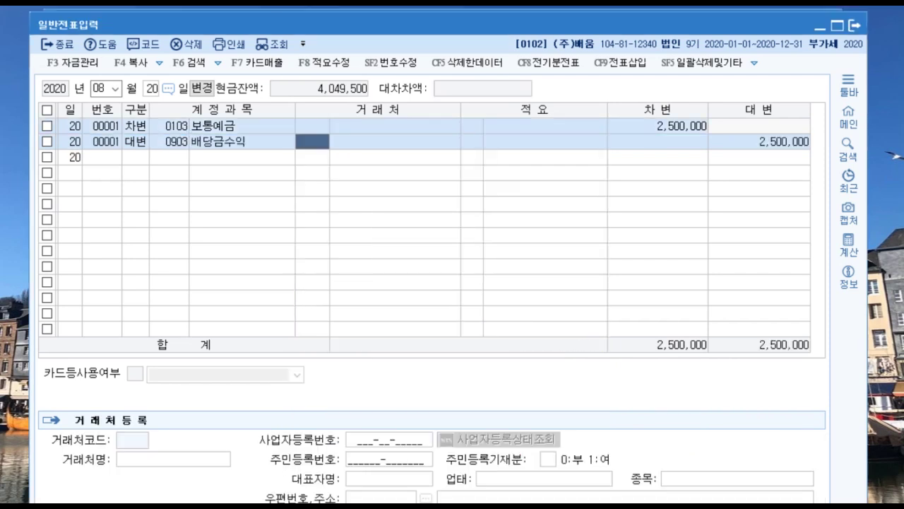
key("Escape")
Switch the voucher date to August 26 and start a debit line.
type("26")
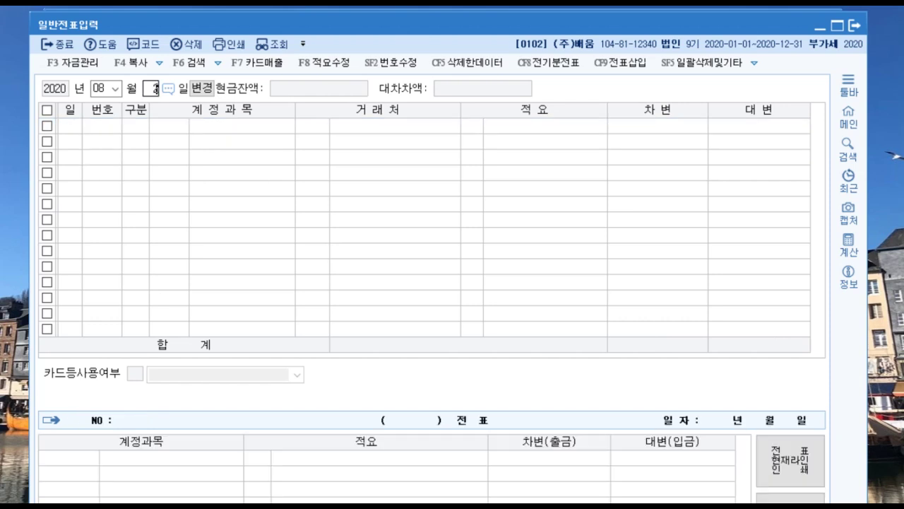
key("Return")
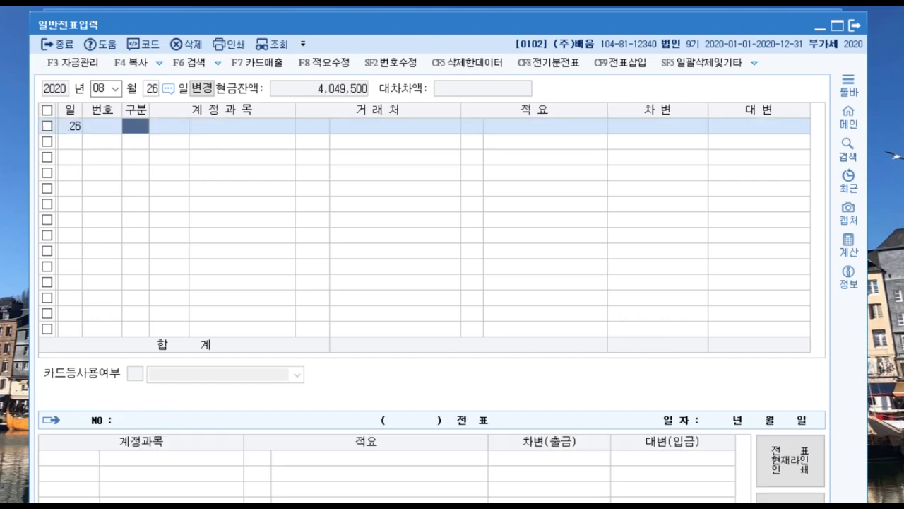
type("3")
key("Return")
type("331")
key("Return")
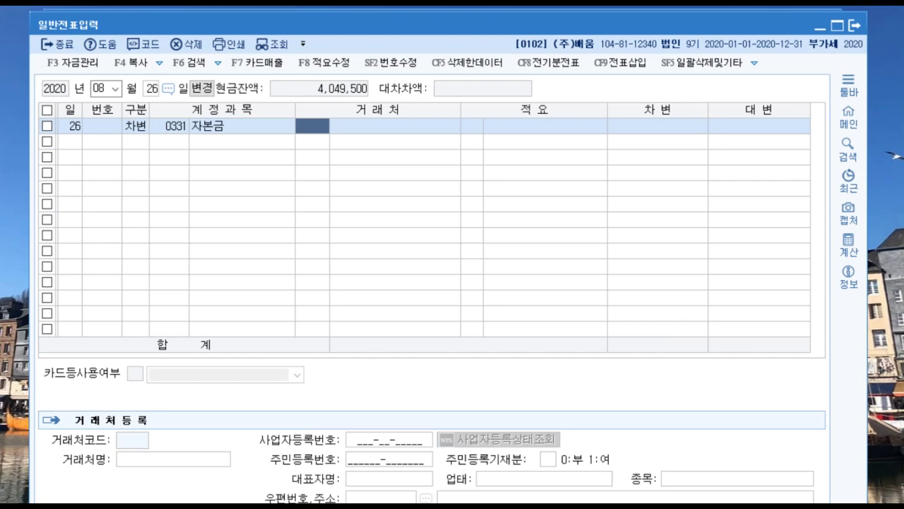
key("Left")
Assign account 0351 이익준비금 to the August 26 debit line and set its amount to 3,000,000.
key("F2")
type("이익준")
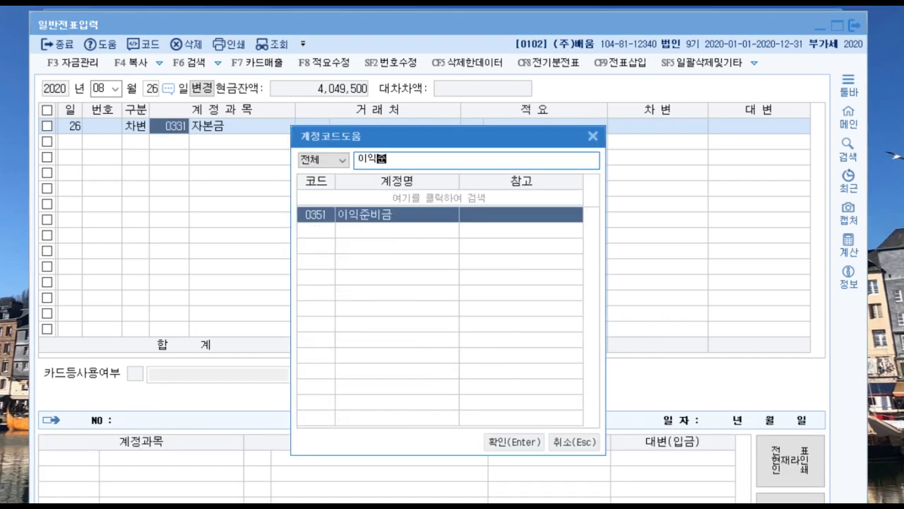
key("Return")
key("Return")
key("Return")
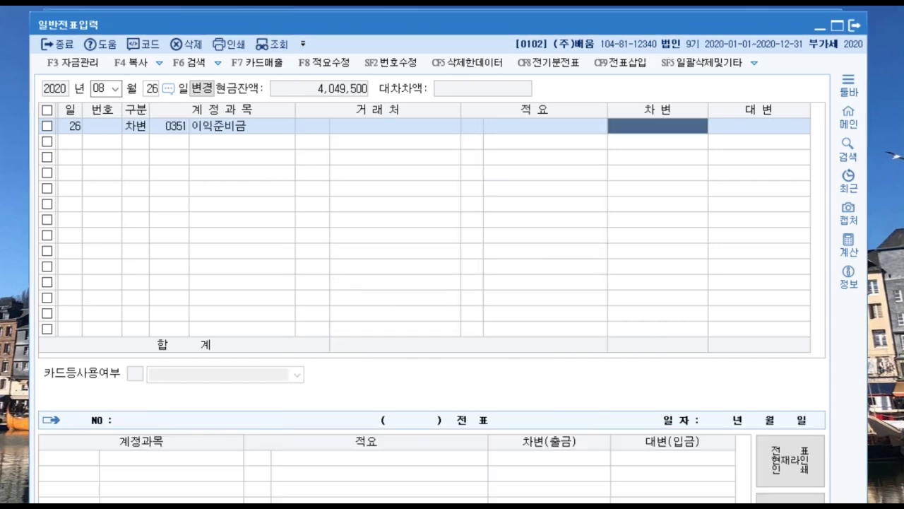
type("3000000")
key("Return")
Add a balancing credit line for 0331 자본금 of 3,000,000 to the August 26 voucher.
type("4")
key("Return")
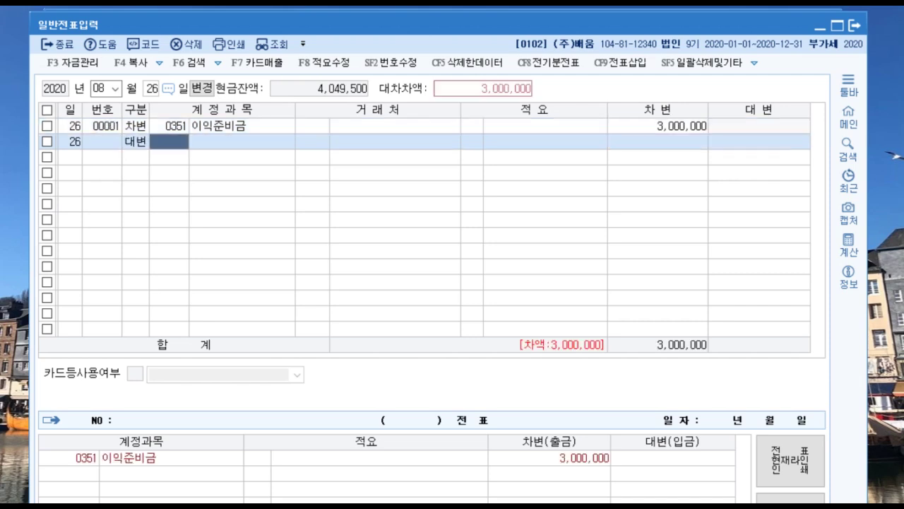
type("331")
key("Return")
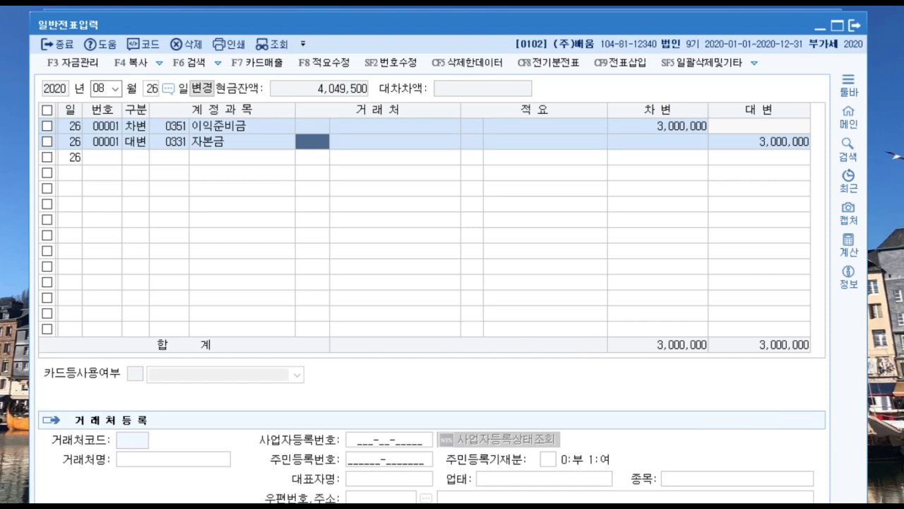
key("Escape")
Switch the voucher date to August 31 and add a debit line for 0505 상여금 of 10,000,000.
type("31")
key("Return")
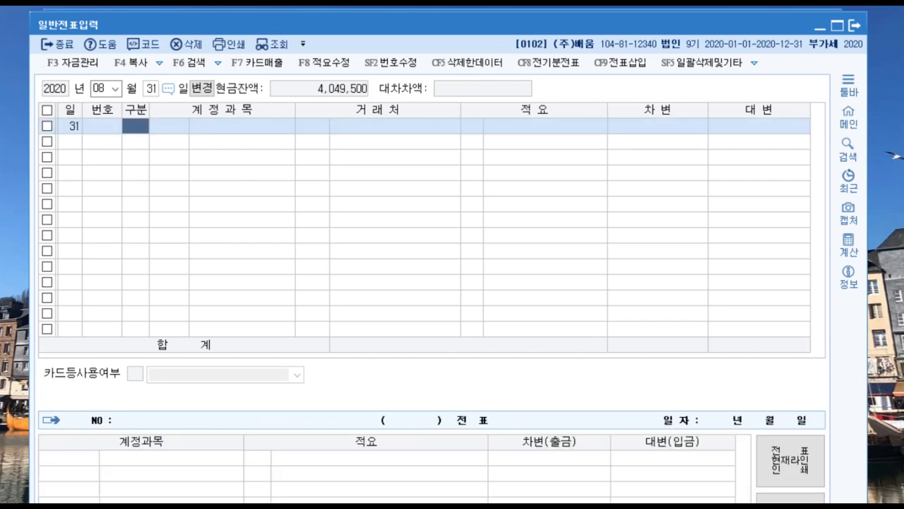
type("3")
key("Return")
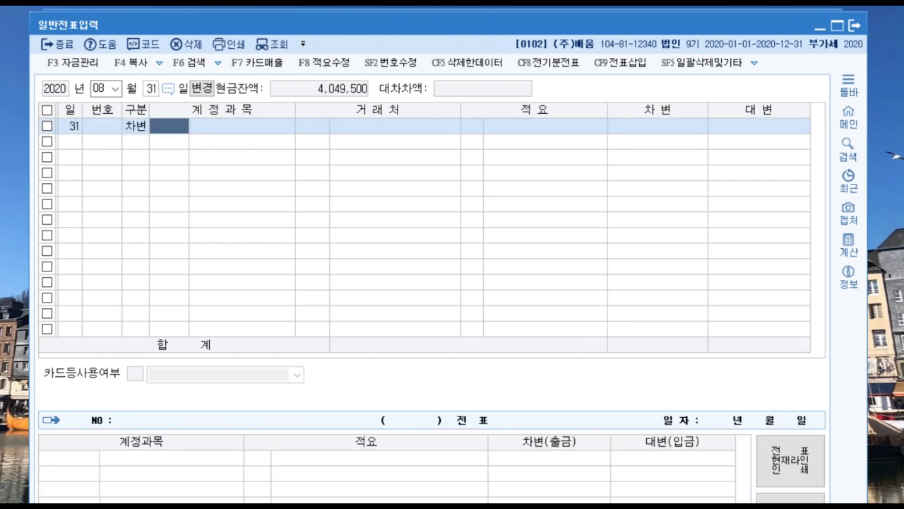
key("F2")
type("상여금")
key("Return")
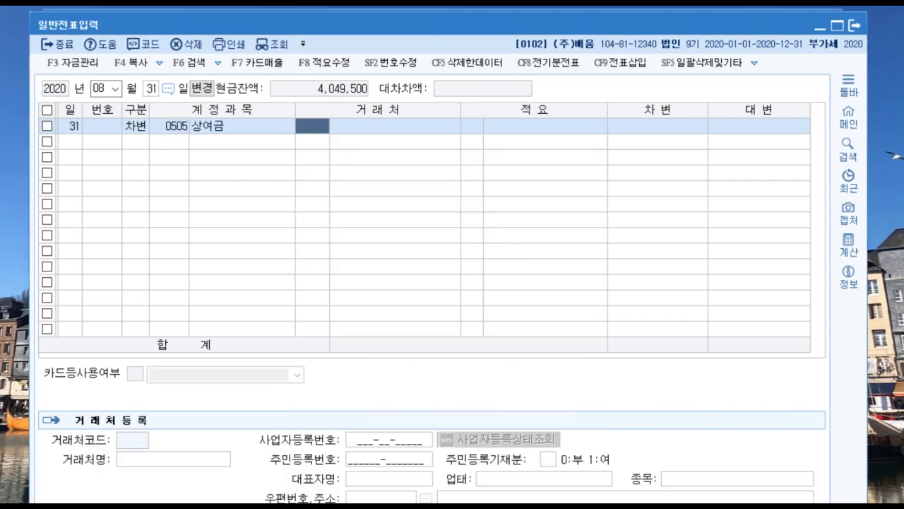
key("Return")
key("Return")
key("Return")
type("10000000")
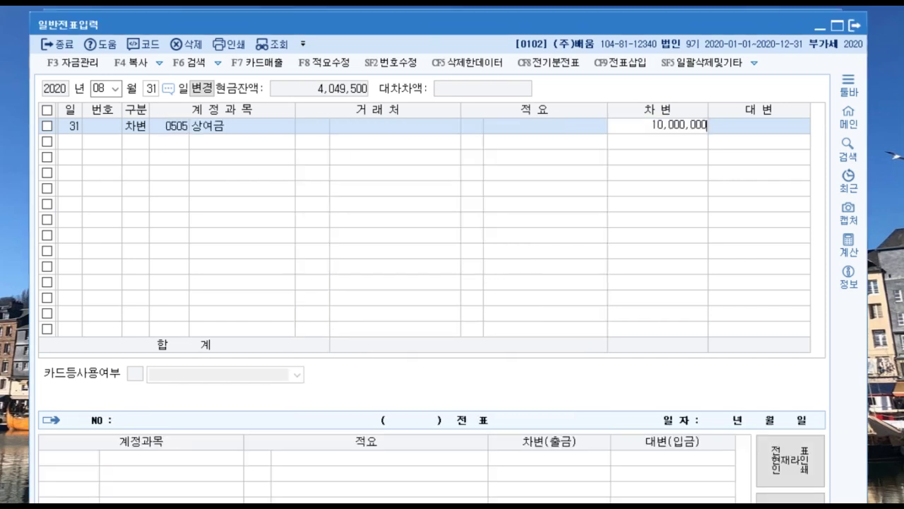
key("Return")
Add a balancing credit line for 0103 보통예금 of 10,000,000 to the August 31 voucher.
type("4")
key("Return")
type("103")
key("Return")
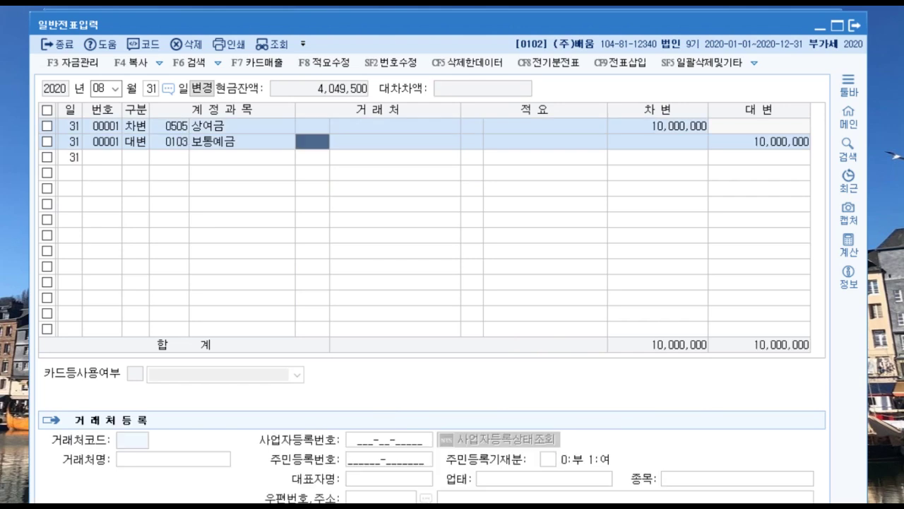